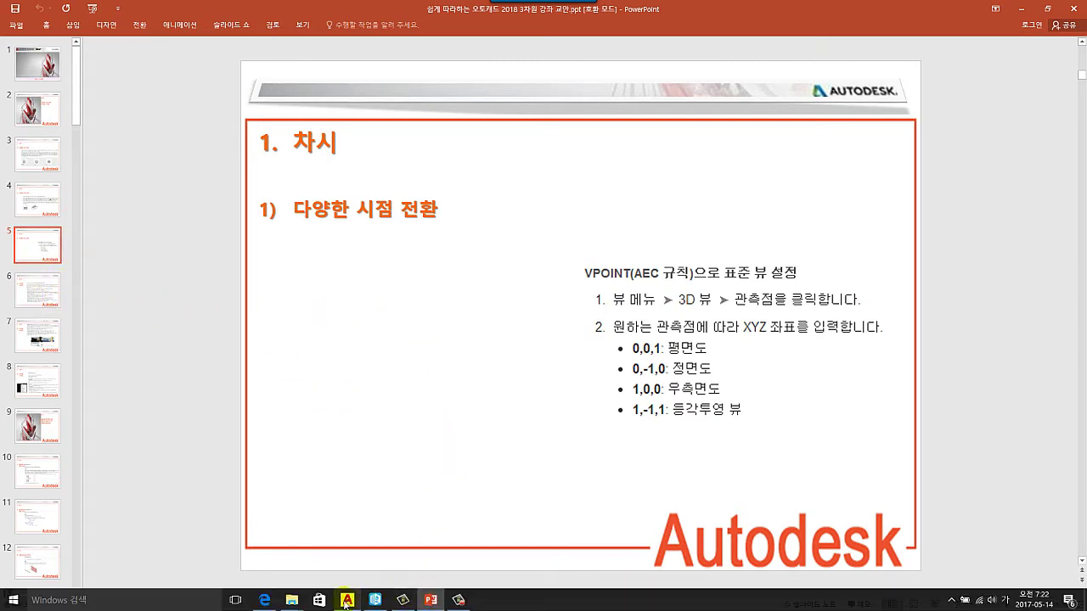
Step: Switch to AutoCAD and start a new blank drawing
{"action": "left_click", "coordinate": [346, 598]}
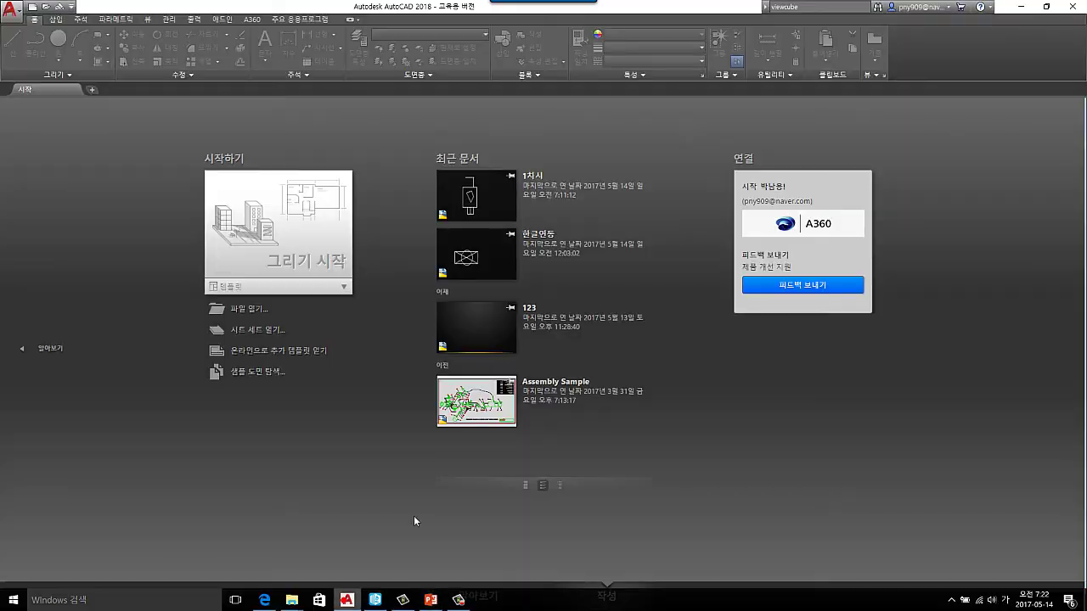
{"action": "left_click", "coordinate": [293, 234]}
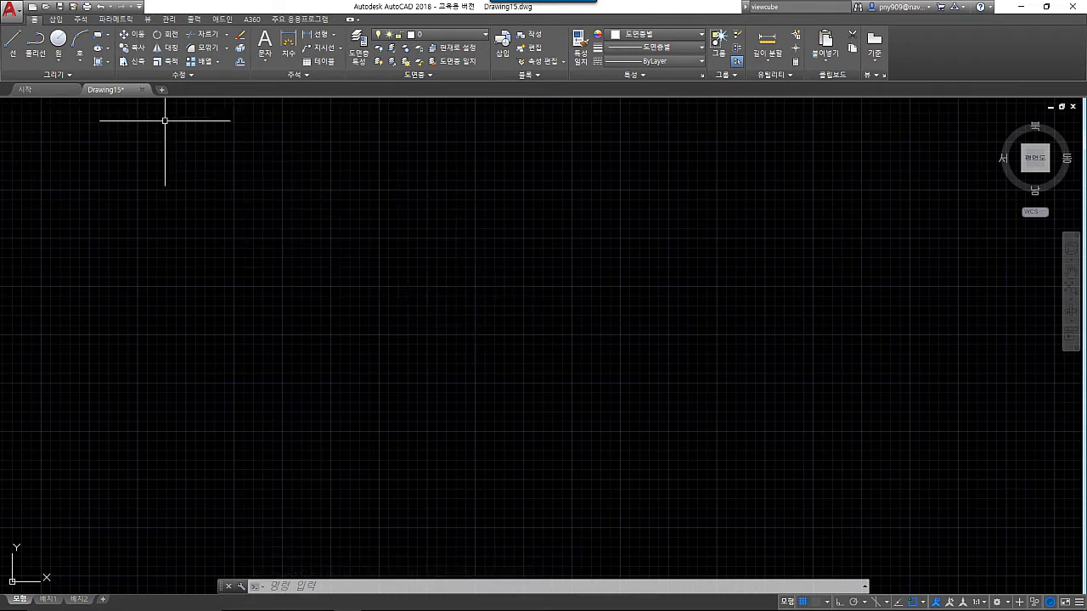
{"action": "left_click", "coordinate": [55, 21]}
{"action": "left_click", "coordinate": [79, 21]}
{"action": "left_click", "coordinate": [40, 22]}
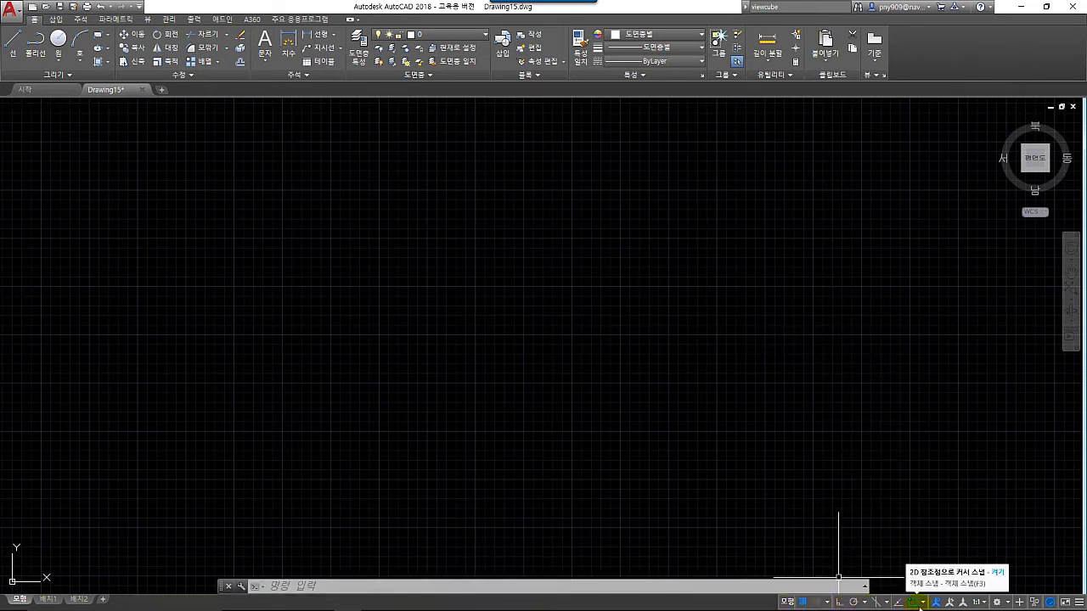
Step: Change the workspace to 3D Modeling (3D 모델링)
{"action": "left_click", "coordinate": [1007, 604]}
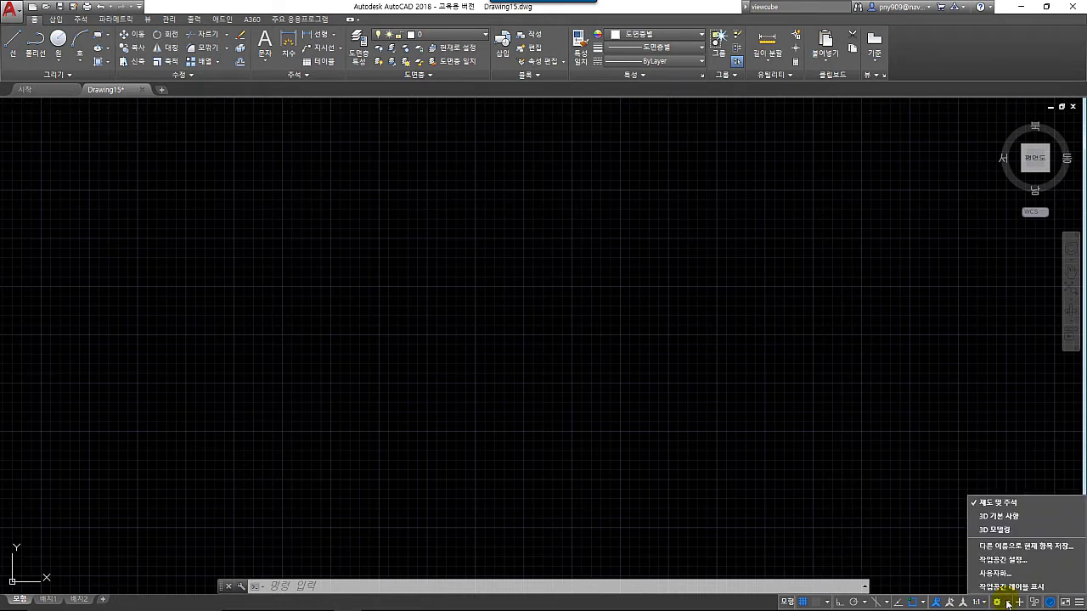
{"action": "left_click", "coordinate": [995, 532]}
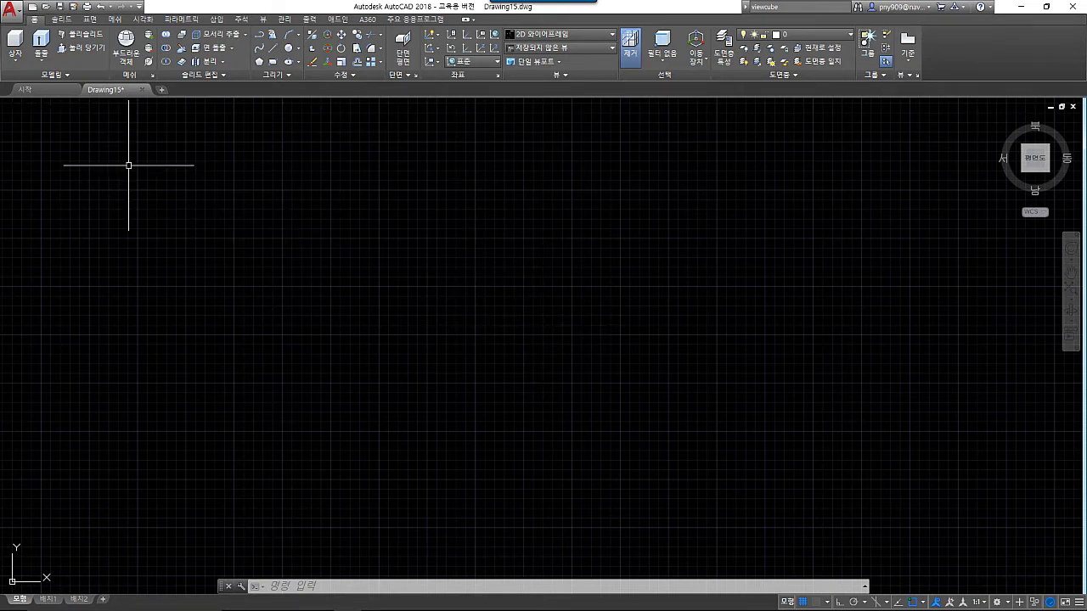
Step: Open the existing drawing 1차시.dwg
{"action": "left_click", "coordinate": [15, 14]}
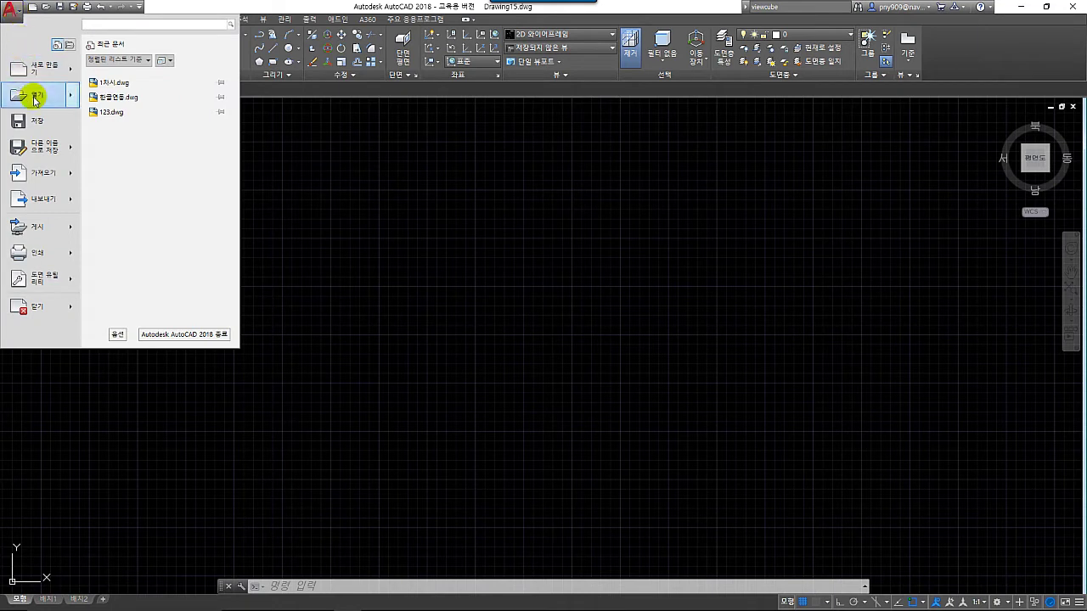
{"action": "left_click", "coordinate": [35, 98]}
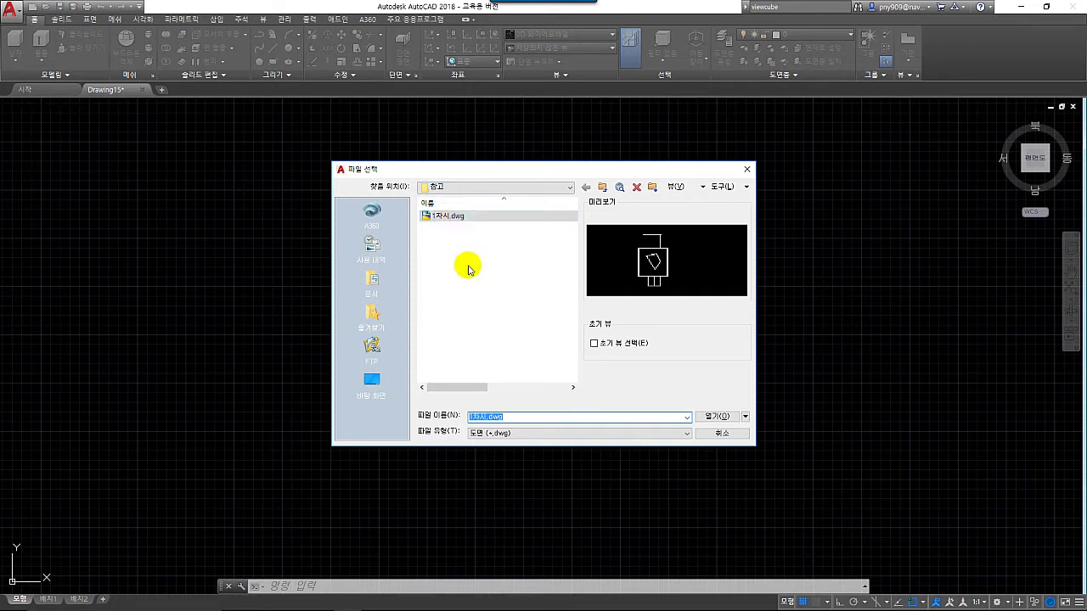
{"action": "left_click", "coordinate": [712, 416]}
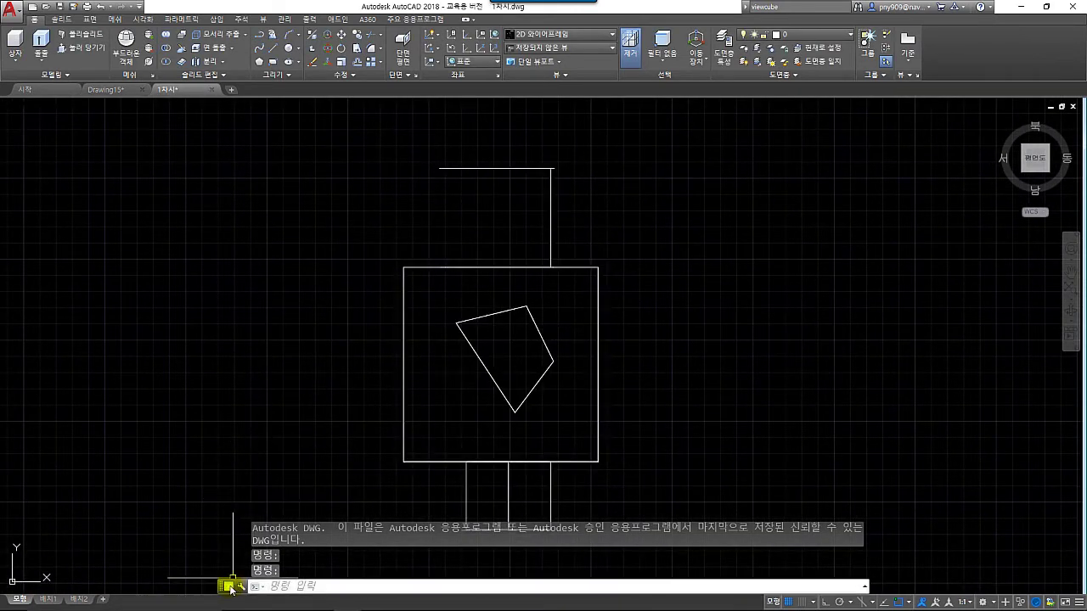
Step: Dock the command window beneath the drawing area and make it taller to show more lines of command history
{"action": "left_click_drag", "start_coordinate": [223, 587], "coordinate": [134, 596]}
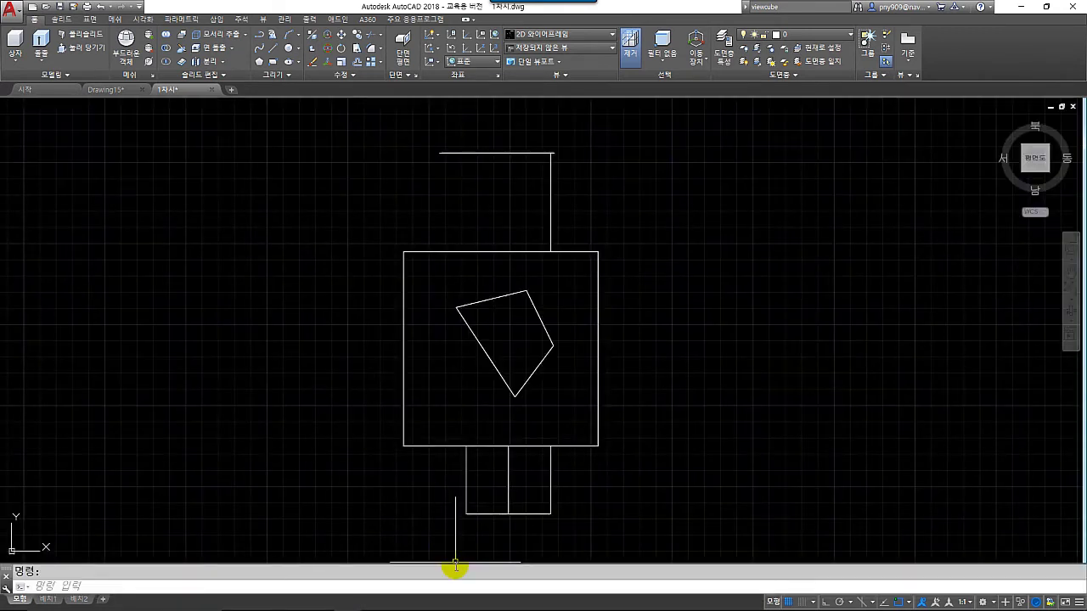
{"action": "mouse_move", "coordinate": [456, 549]}
{"action": "left_mouse_down"}
{"action": "mouse_move", "coordinate": [449, 563]}
{"action": "mouse_move", "coordinate": [453, 536]}
{"action": "left_mouse_up"}
{"action": "middle_click_drag", "start_coordinate": [528, 342], "coordinate": [499, 355]}
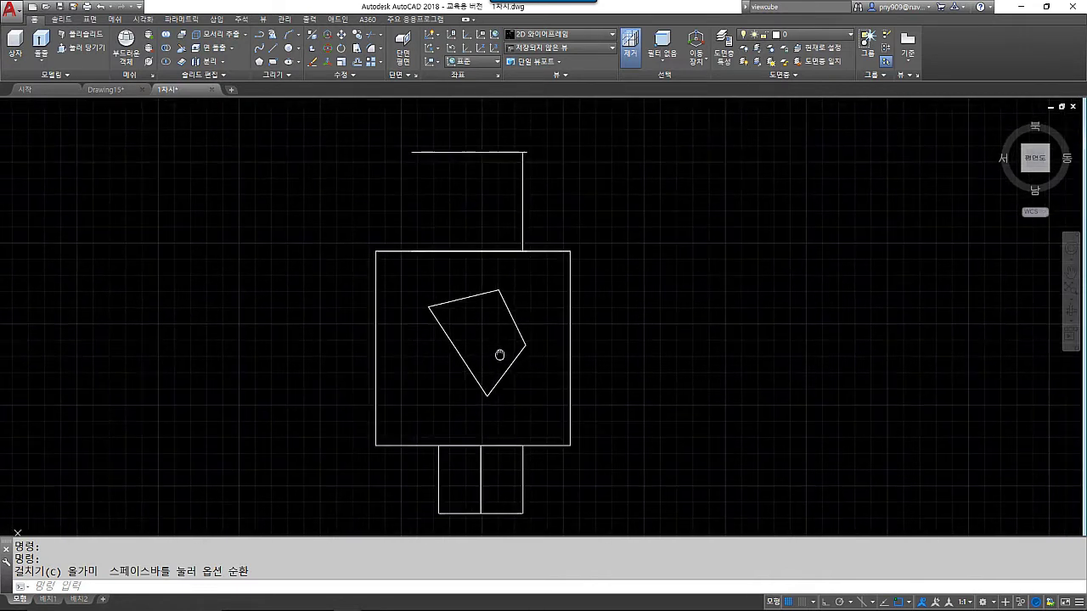
{"action": "middle_click_drag", "start_coordinate": [570, 303], "coordinate": [620, 296]}
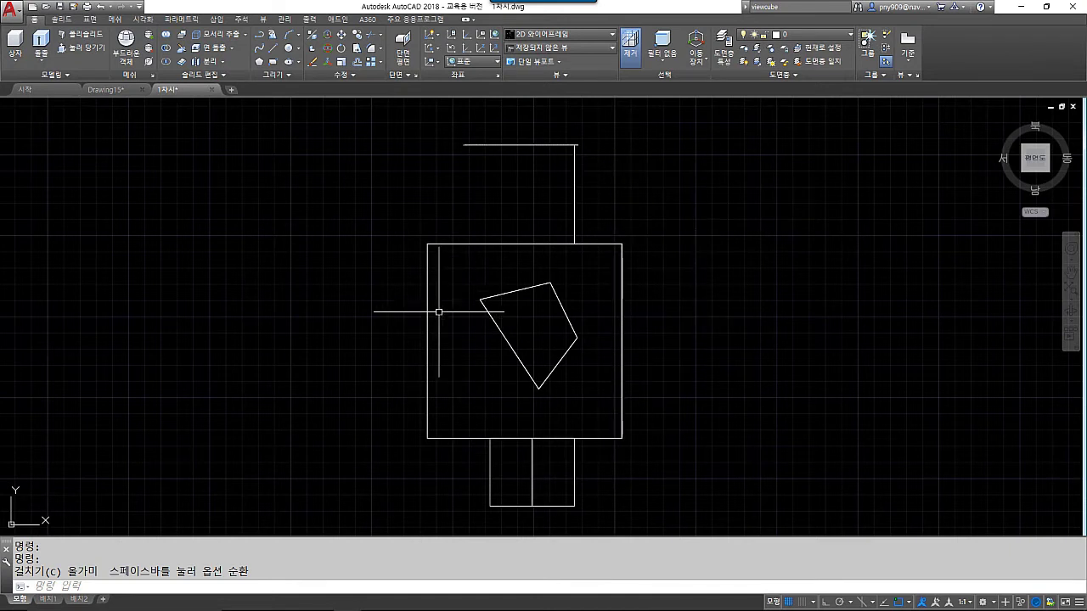
{"action": "mouse_move", "coordinate": [474, 308]}
{"action": "middle_mouse_down"}
{"action": "mouse_move", "coordinate": [424, 311]}
{"action": "mouse_move", "coordinate": [488, 312]}
{"action": "middle_mouse_up"}
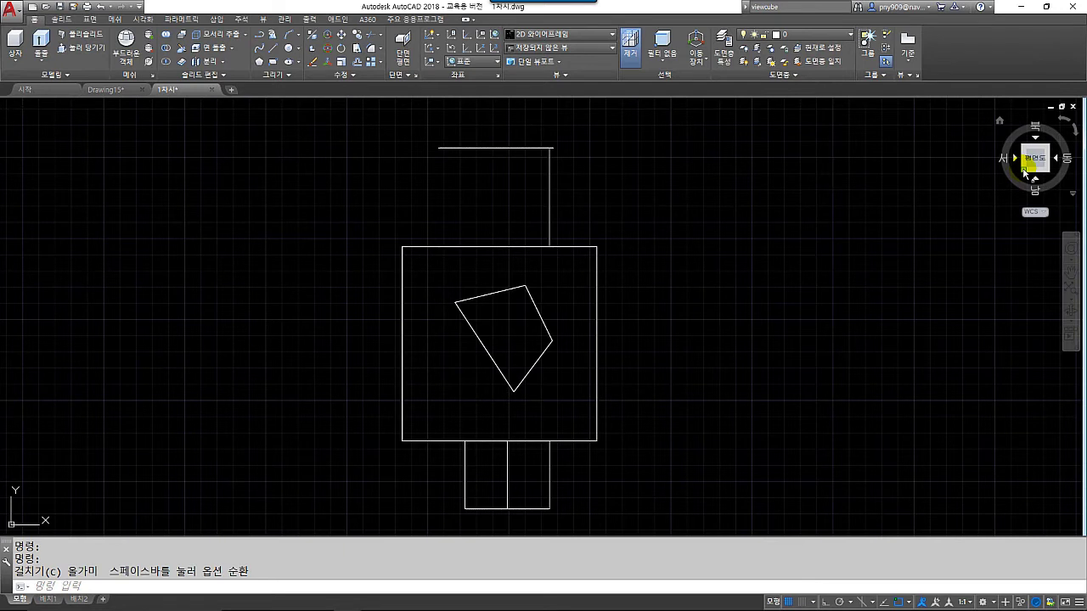
Step: View the model from the southwest isometric corner and from the southeast isometric corner
{"action": "left_click", "coordinate": [1025, 170]}
{"action": "middle_click_drag", "start_coordinate": [762, 276], "coordinate": [752, 262]}
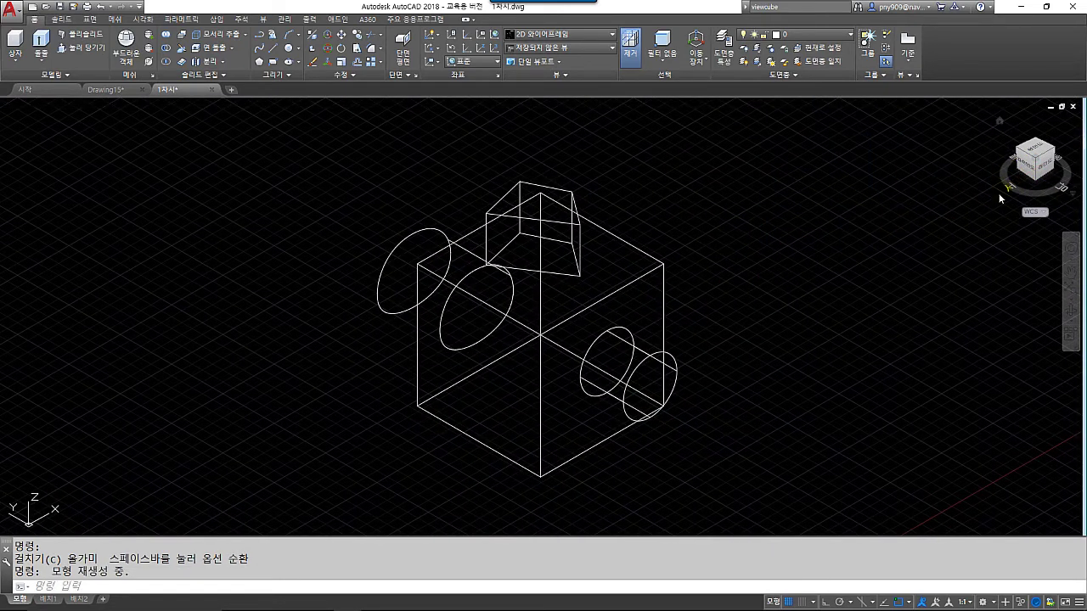
{"action": "left_click", "coordinate": [1053, 153]}
{"action": "middle_click_drag", "start_coordinate": [730, 345], "coordinate": [764, 307]}
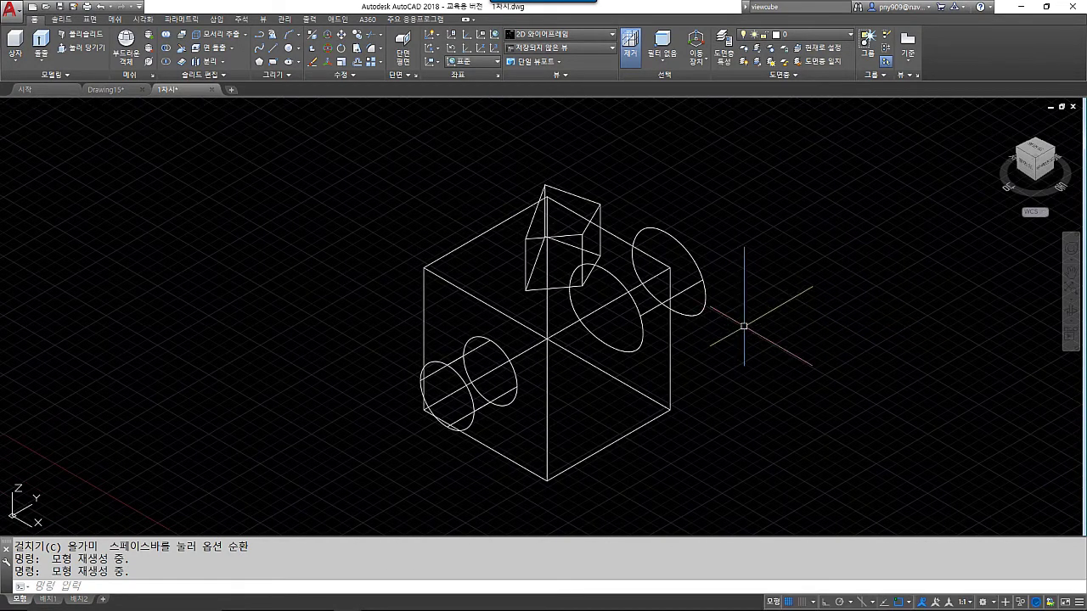
Step: Inspect the model in the top, front and right orthographic views, going back through front to the top view
{"action": "left_click", "coordinate": [1035, 153]}
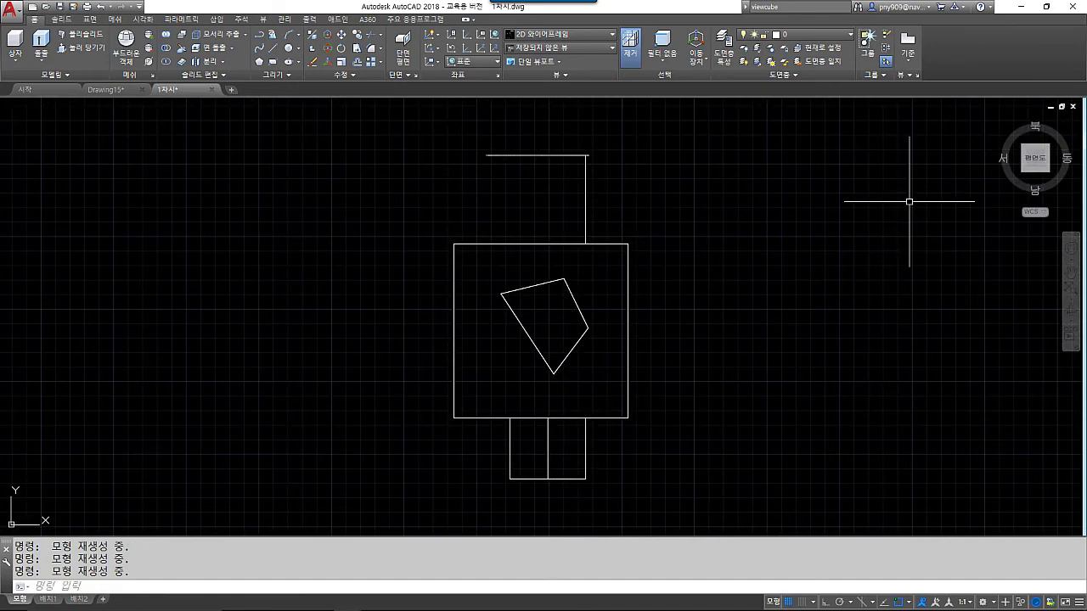
{"action": "mouse_move", "coordinate": [1034, 191]}
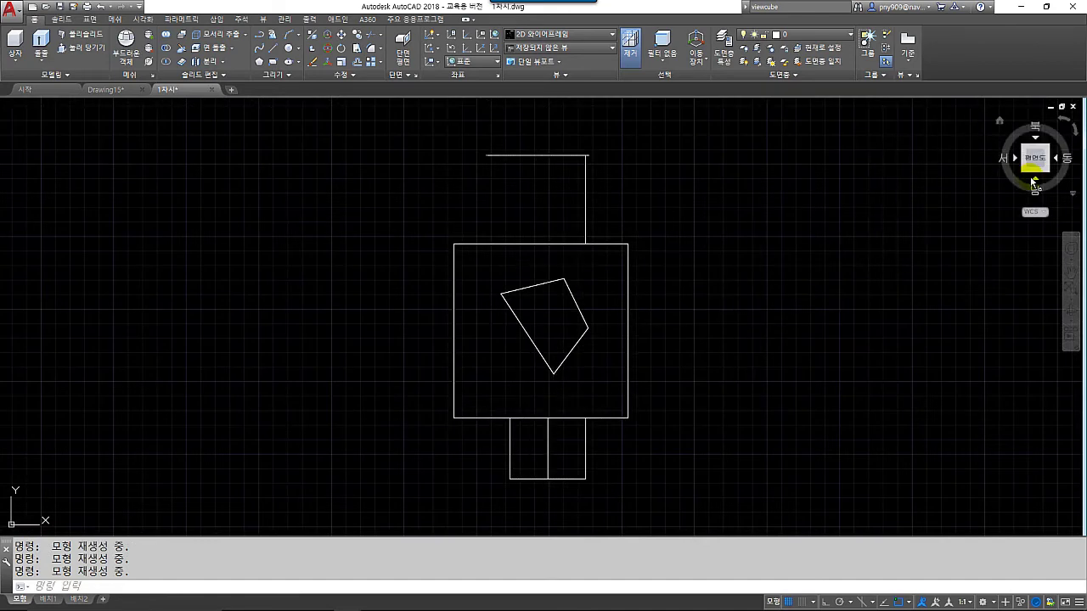
{"action": "left_click", "coordinate": [1034, 193]}
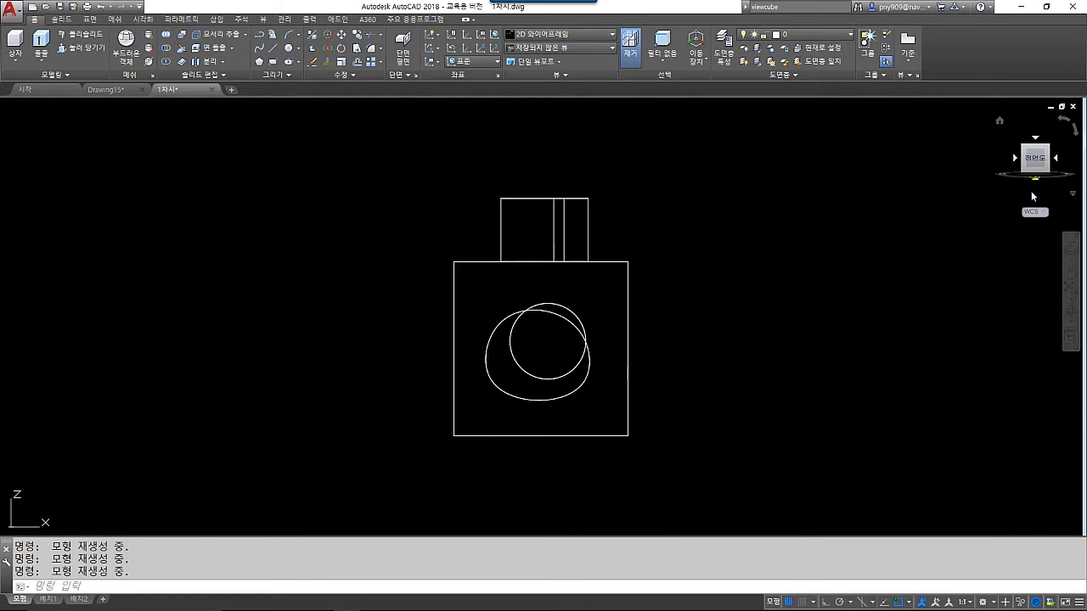
{"action": "left_click", "coordinate": [1057, 158]}
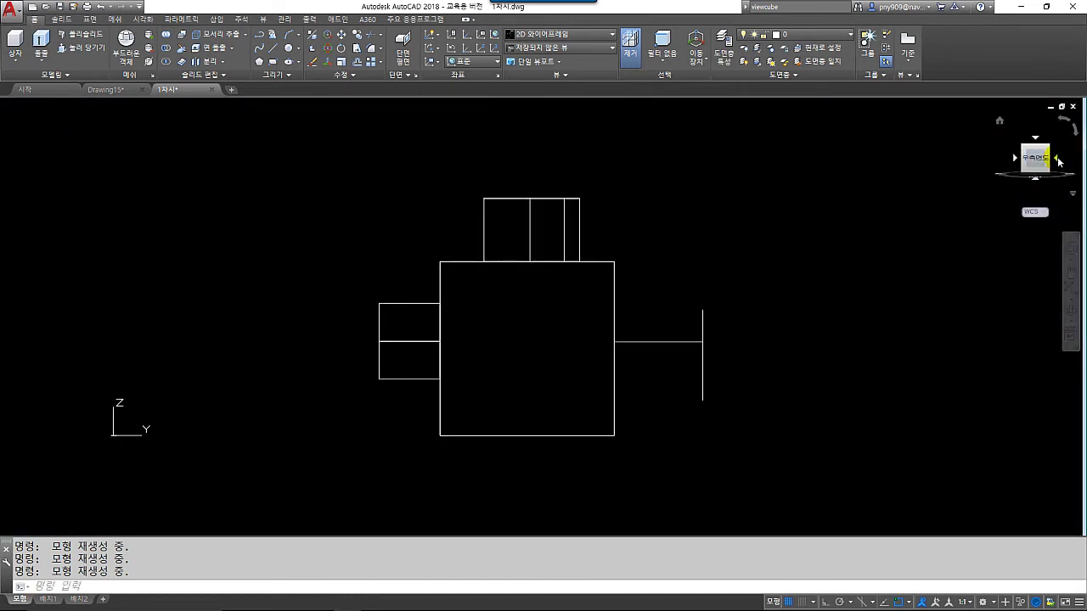
{"action": "left_click", "coordinate": [1016, 160]}
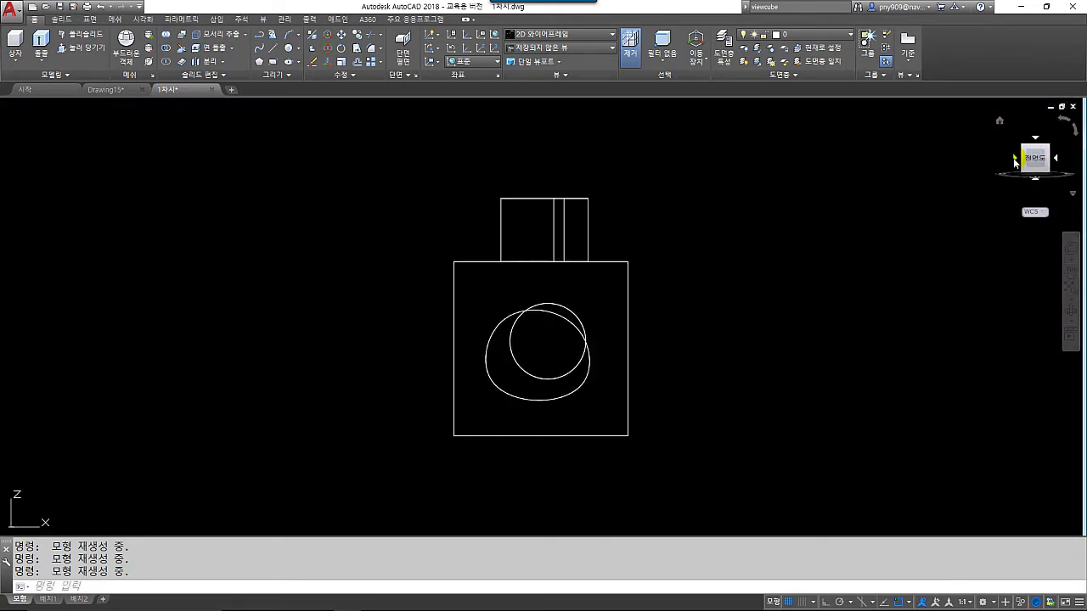
{"action": "left_click", "coordinate": [1030, 156]}
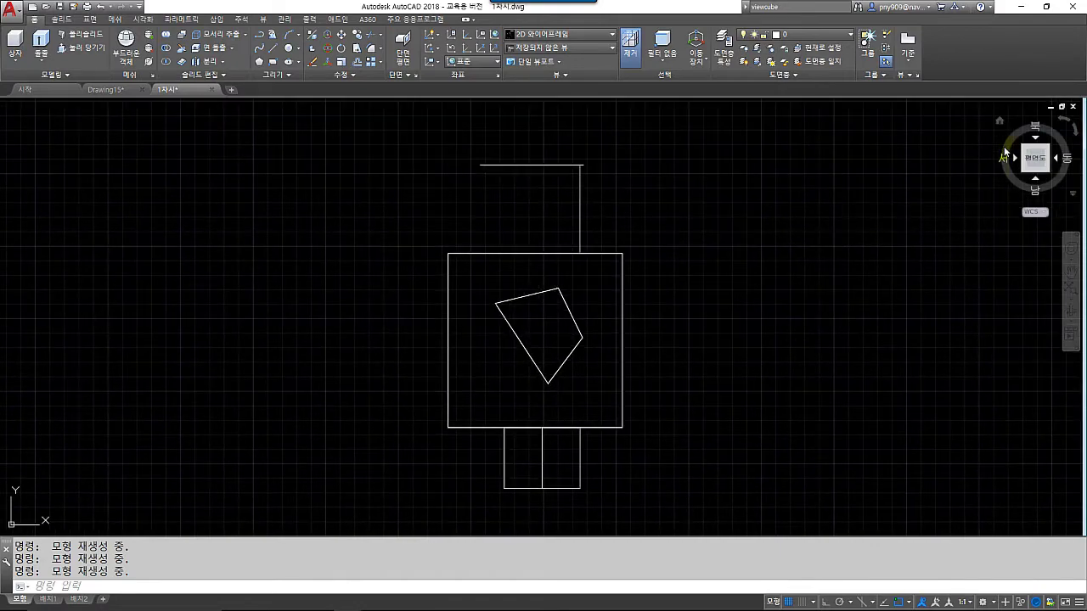
Step: From the home view, orbit the model with the ViewCube, including a look at the edge between its left and front faces
{"action": "left_click", "coordinate": [1000, 122]}
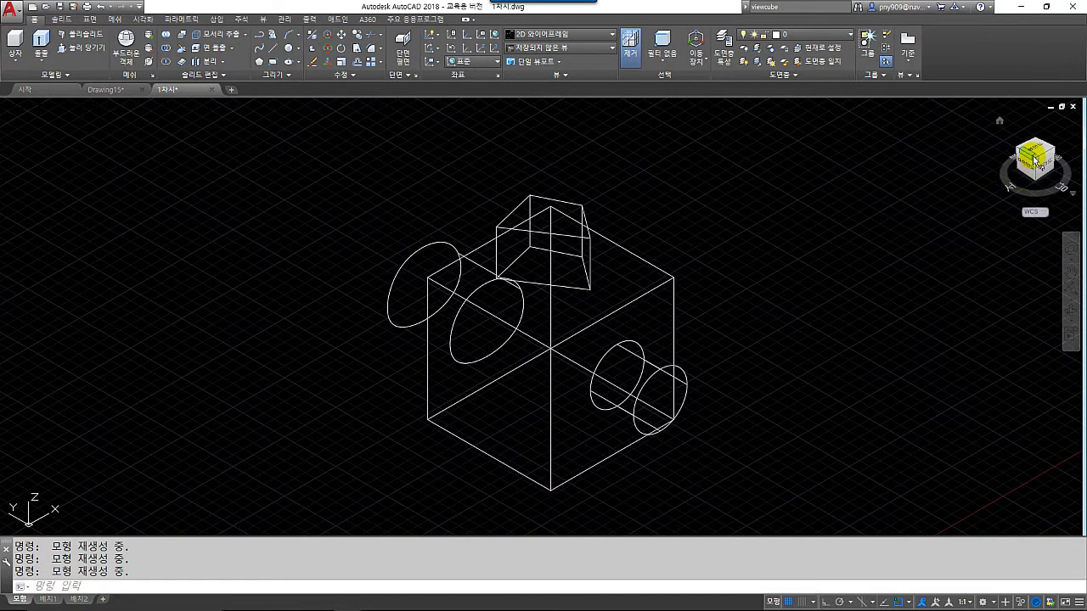
{"action": "middle_click_drag", "start_coordinate": [631, 322], "coordinate": [649, 307]}
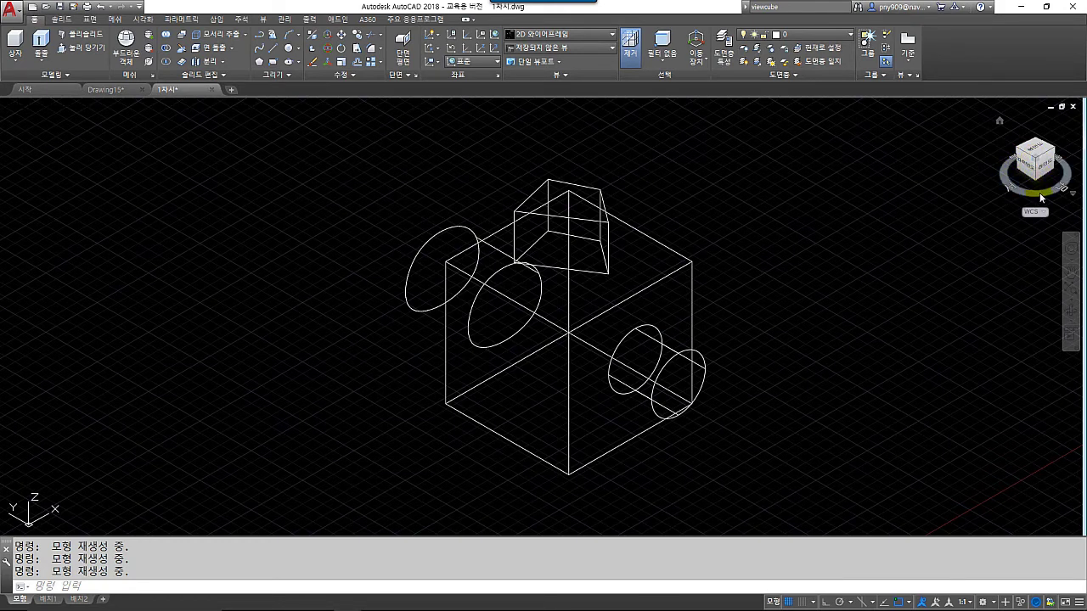
{"action": "left_click_drag", "start_coordinate": [1040, 194], "coordinate": [1021, 192]}
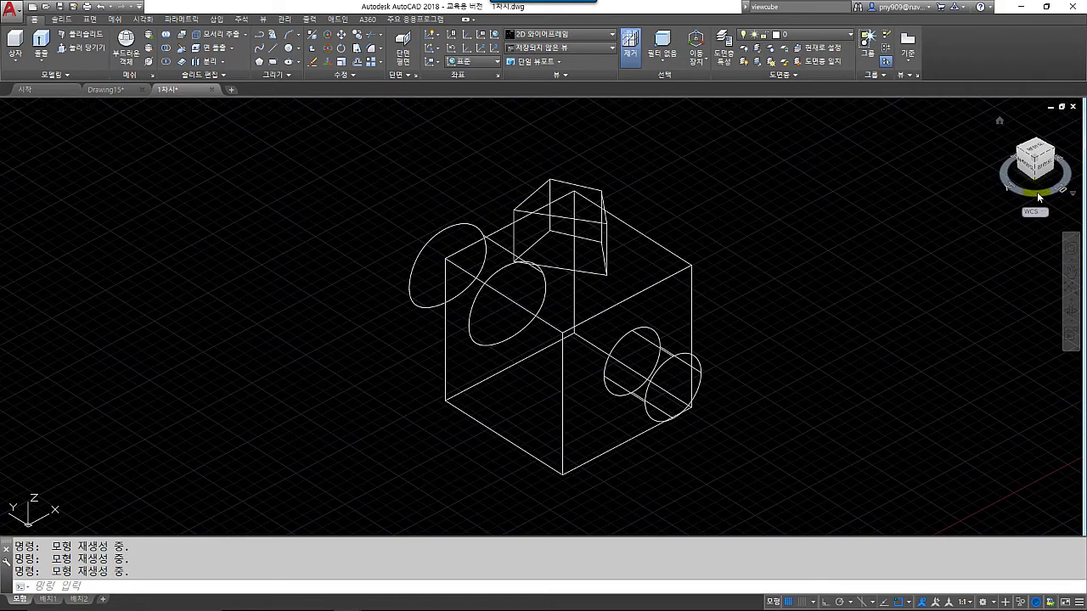
{"action": "mouse_move", "coordinate": [1033, 191]}
{"action": "left_mouse_down"}
{"action": "mouse_move", "coordinate": [1002, 170]}
{"action": "mouse_move", "coordinate": [1010, 179]}
{"action": "mouse_move", "coordinate": [1019, 170]}
{"action": "mouse_move", "coordinate": [883, 160]}
{"action": "mouse_move", "coordinate": [840, 519]}
{"action": "mouse_move", "coordinate": [1020, 132]}
{"action": "mouse_move", "coordinate": [987, 116]}
{"action": "mouse_move", "coordinate": [849, 113]}
{"action": "mouse_move", "coordinate": [1031, 159]}
{"action": "mouse_move", "coordinate": [1019, 167]}
{"action": "mouse_move", "coordinate": [1034, 134]}
{"action": "mouse_move", "coordinate": [1035, 169]}
{"action": "left_mouse_up"}
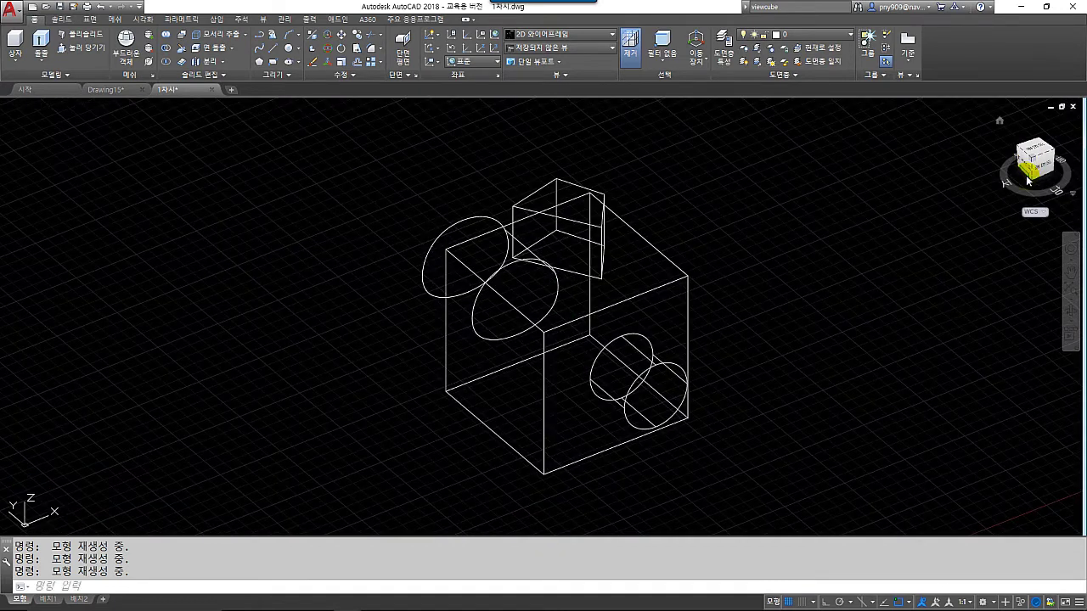
{"action": "left_click", "coordinate": [1034, 168]}
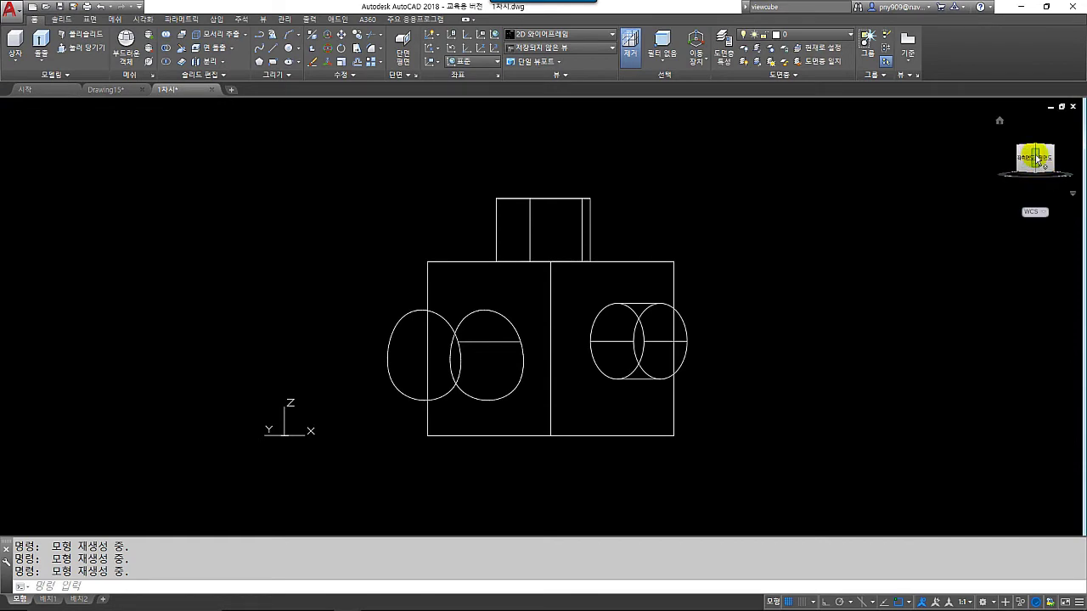
{"action": "left_click_drag", "start_coordinate": [1037, 160], "coordinate": [167, 99]}
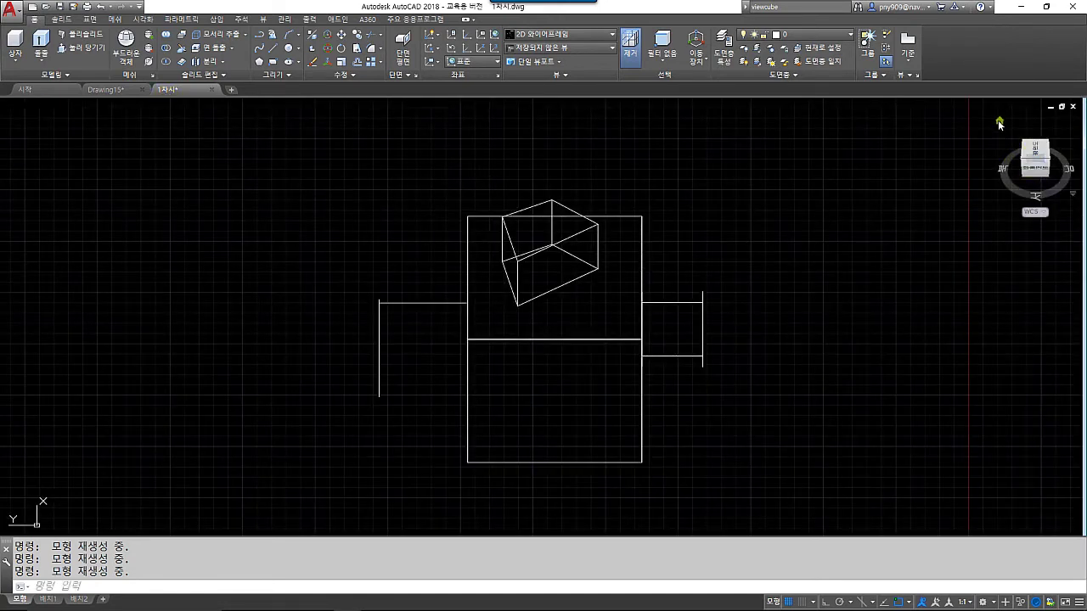
Step: Restore the home isometric view and centre the model in the drawing area
{"action": "left_click", "coordinate": [1000, 124]}
{"action": "middle_click_drag", "start_coordinate": [691, 286], "coordinate": [727, 293]}
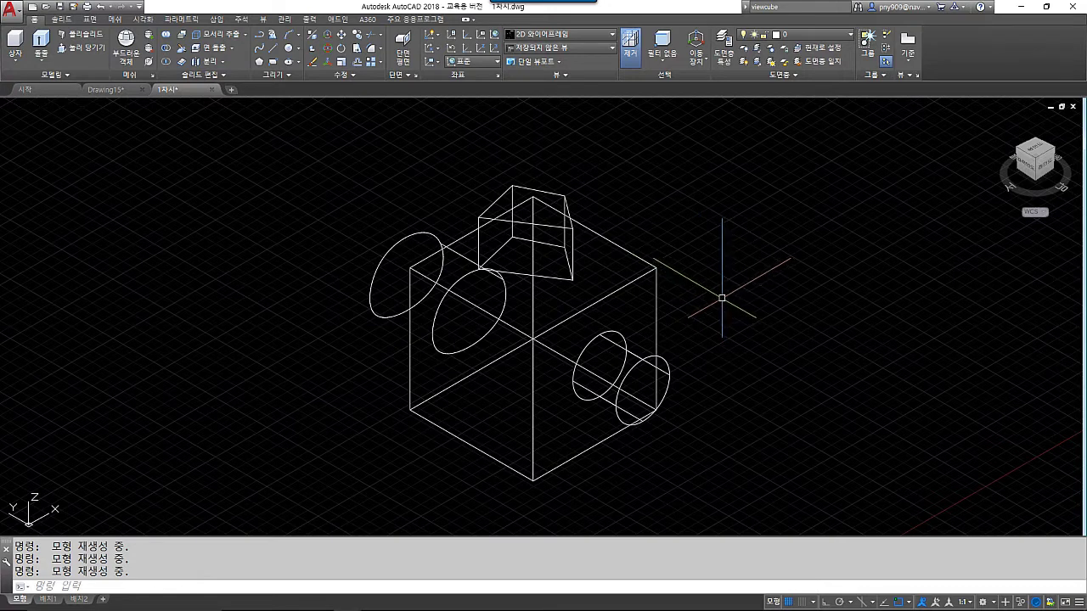
{"action": "middle_click_drag", "start_coordinate": [441, 276], "coordinate": [458, 266]}
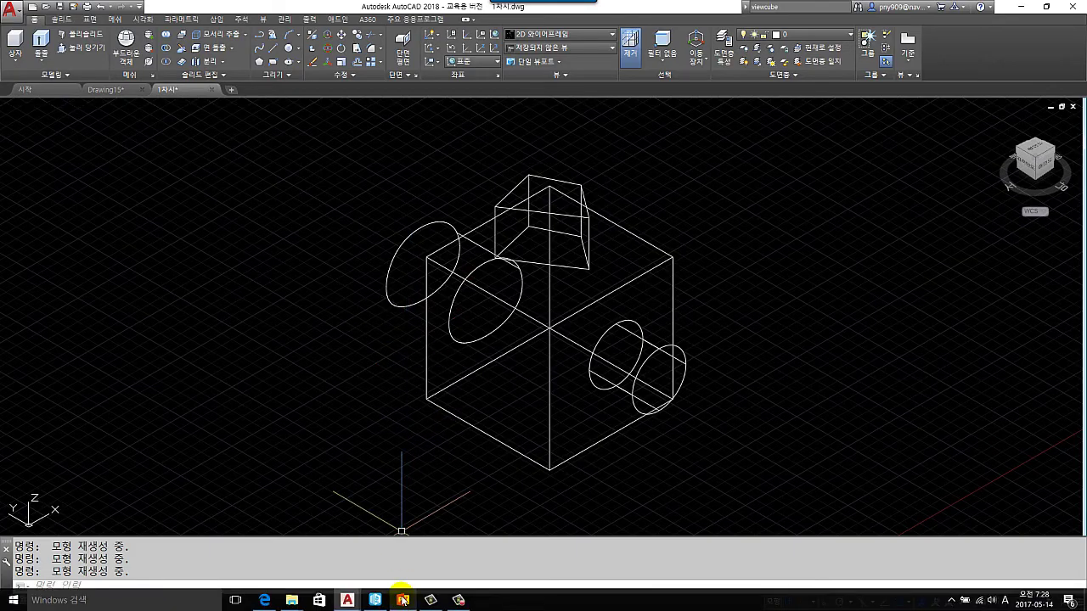
Step: Review the VPOINT coordinates for the standard views on the PowerPoint slide and return to AutoCAD
{"action": "left_click", "coordinate": [403, 598]}
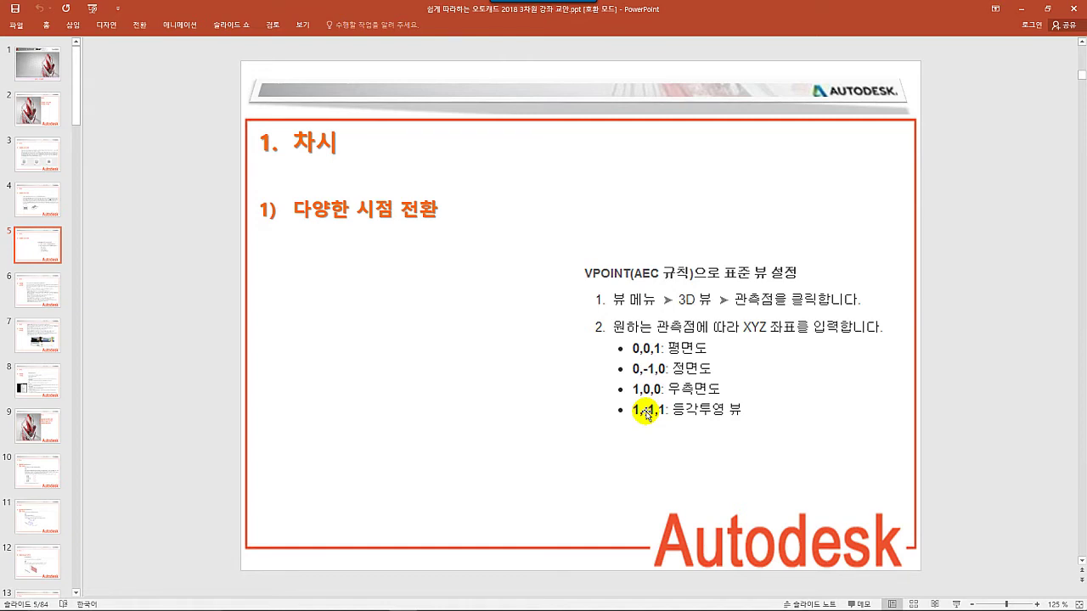
{"action": "mouse_move", "coordinate": [333, 599]}
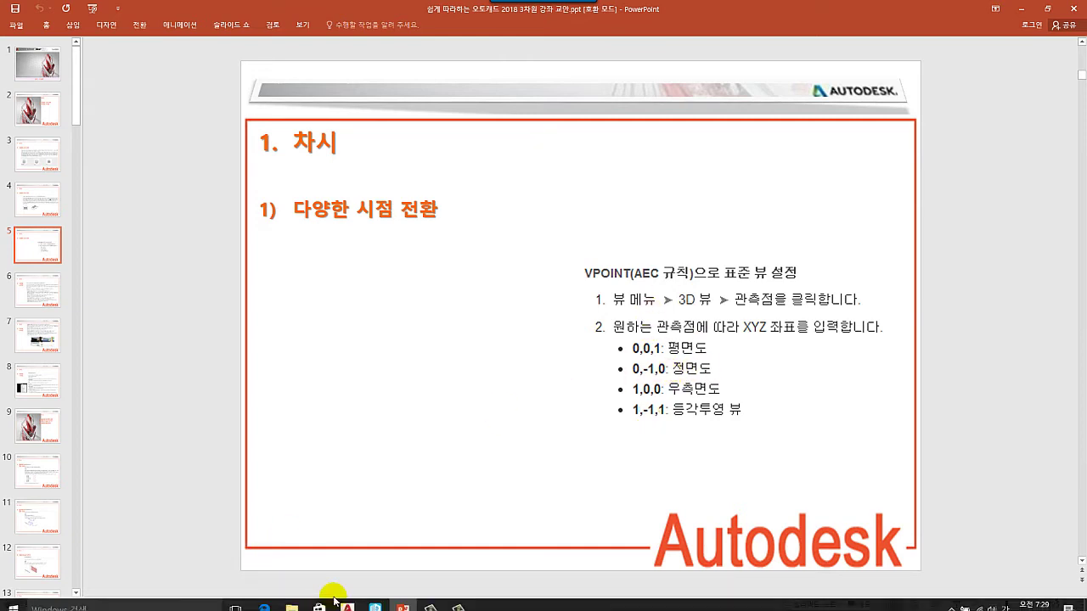
{"action": "left_click", "coordinate": [410, 548]}
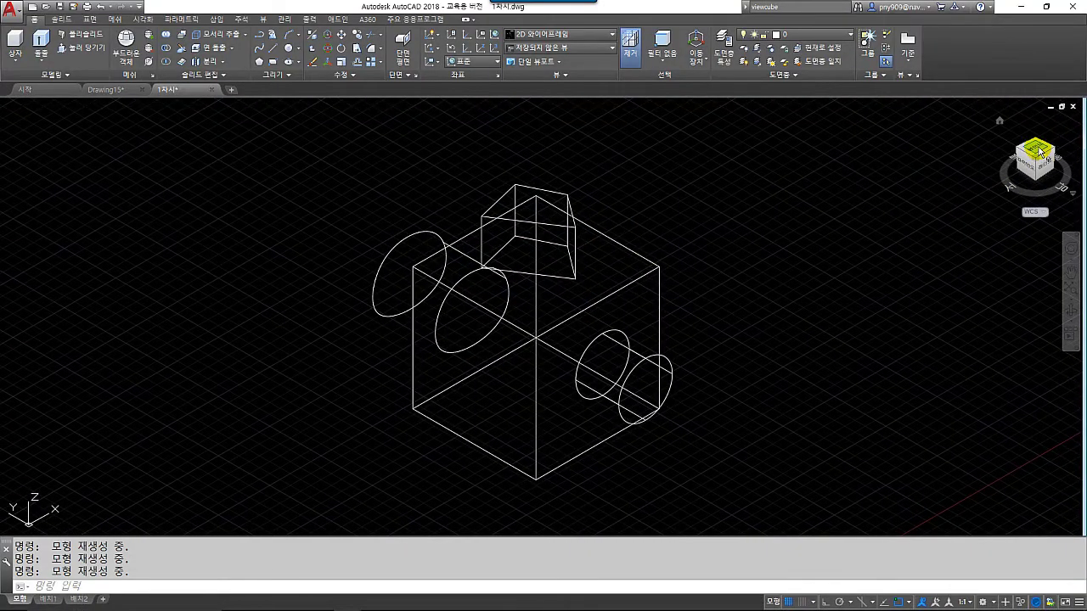
Step: Starting from the top view, set the viewpoint to 1,-1,1 with the -VPOINT command
{"action": "left_click", "coordinate": [1037, 151]}
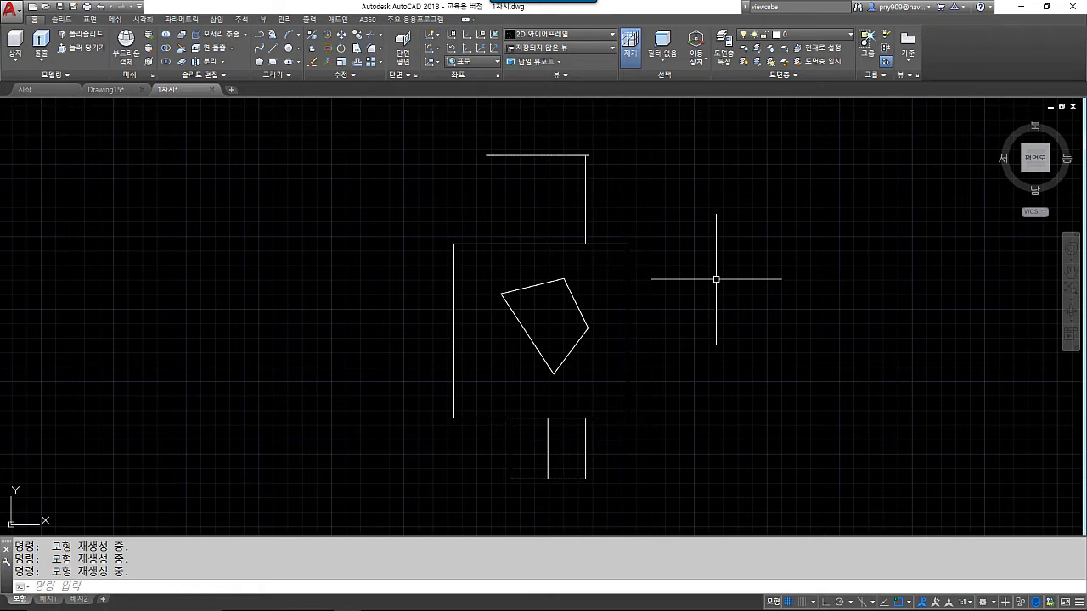
{"action": "type", "text": "-VP"}
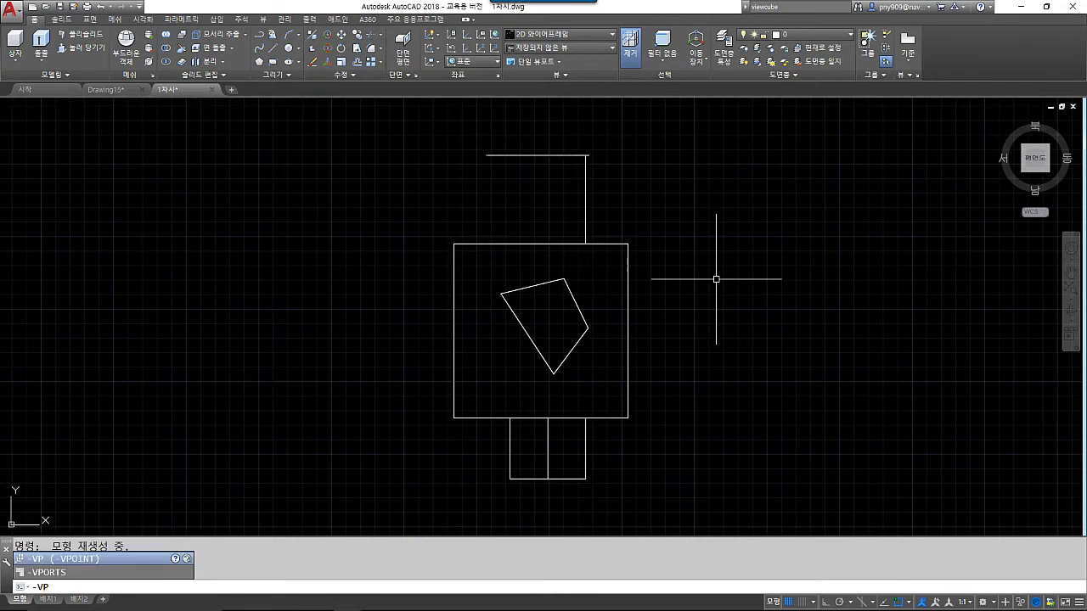
{"action": "key", "text": "Return"}
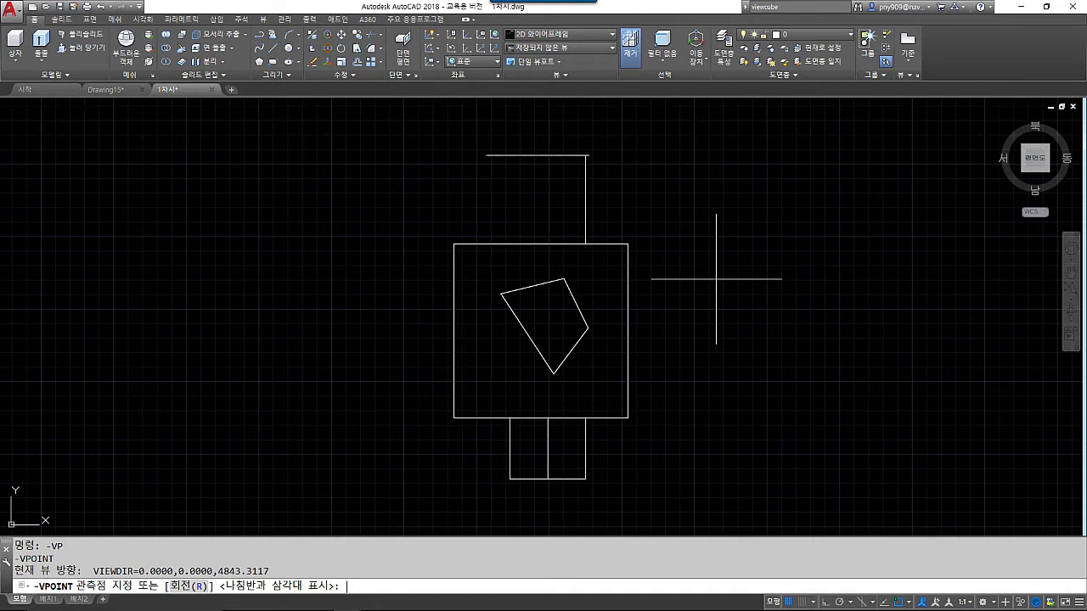
{"action": "type", "text": "1,-1,1"}
{"action": "key", "text": "Return"}
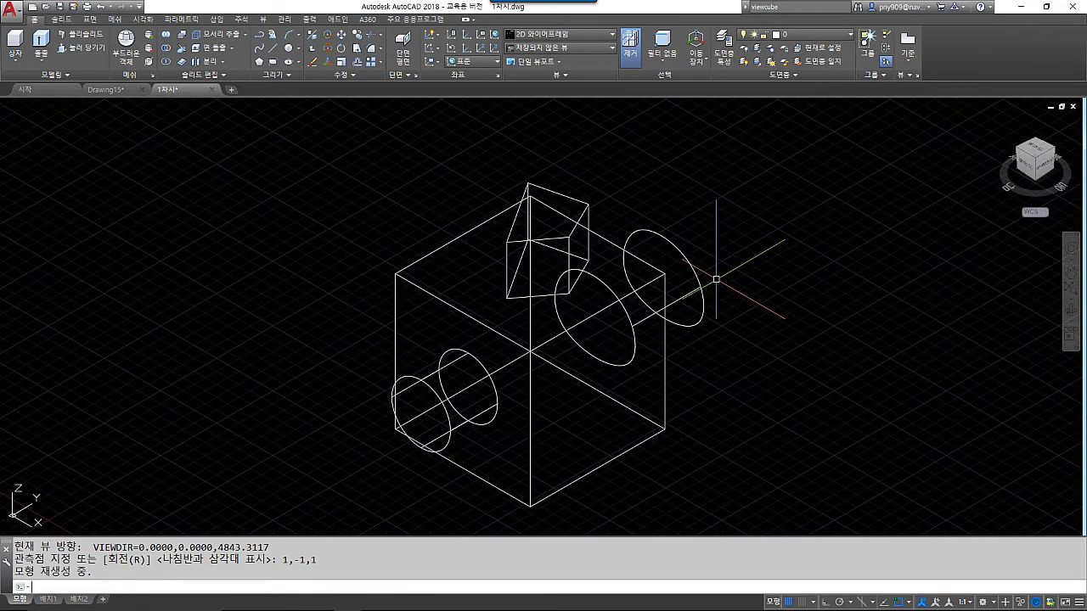
Step: Switch to the top view by setting the viewpoint to 0,0,1 with the -VPOINT command
{"action": "type", "text": "-VP"}
{"action": "key", "text": "Return"}
{"action": "type", "text": "0,"}
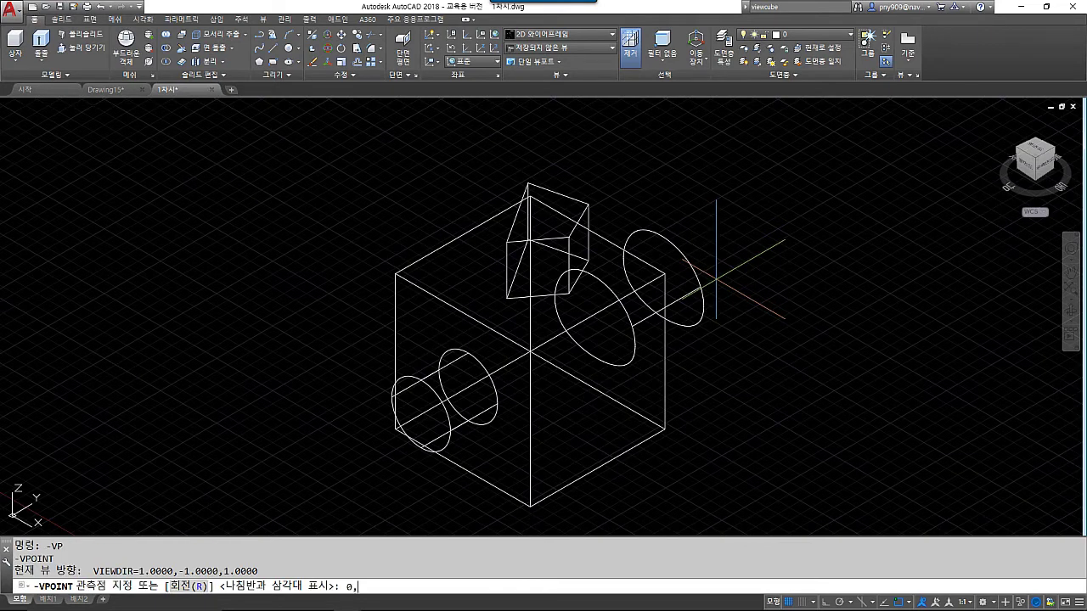
{"action": "type", "text": "0,1"}
{"action": "key", "text": "Return"}
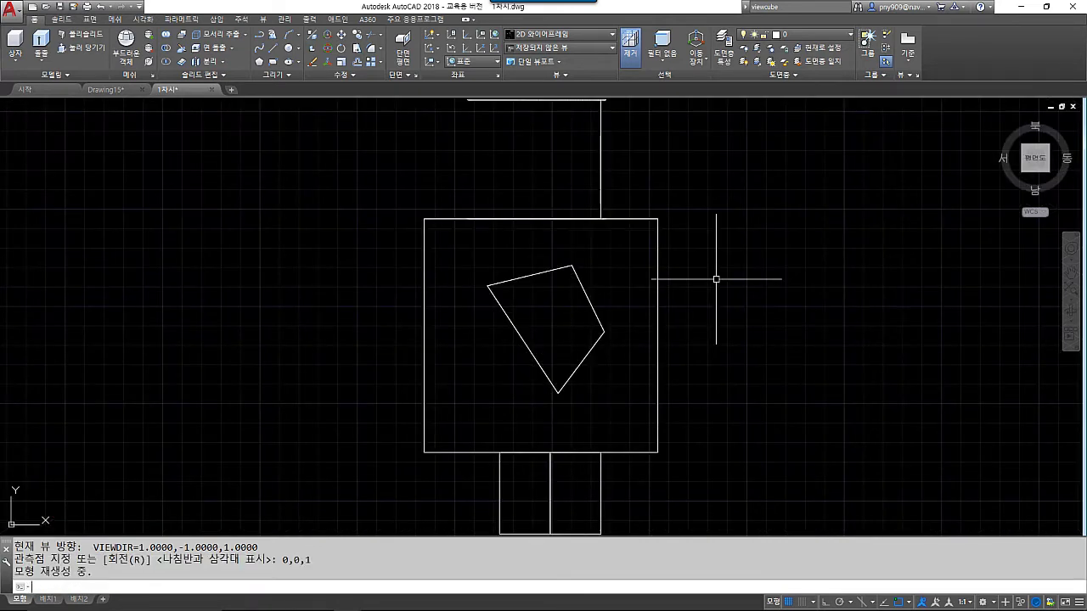
Step: Switch to the front view by setting the viewpoint to 0,-1,0 with the -VPOINT command
{"action": "type", "text": "-VP"}
{"action": "key", "text": "Return"}
{"action": "type", "text": "-"}
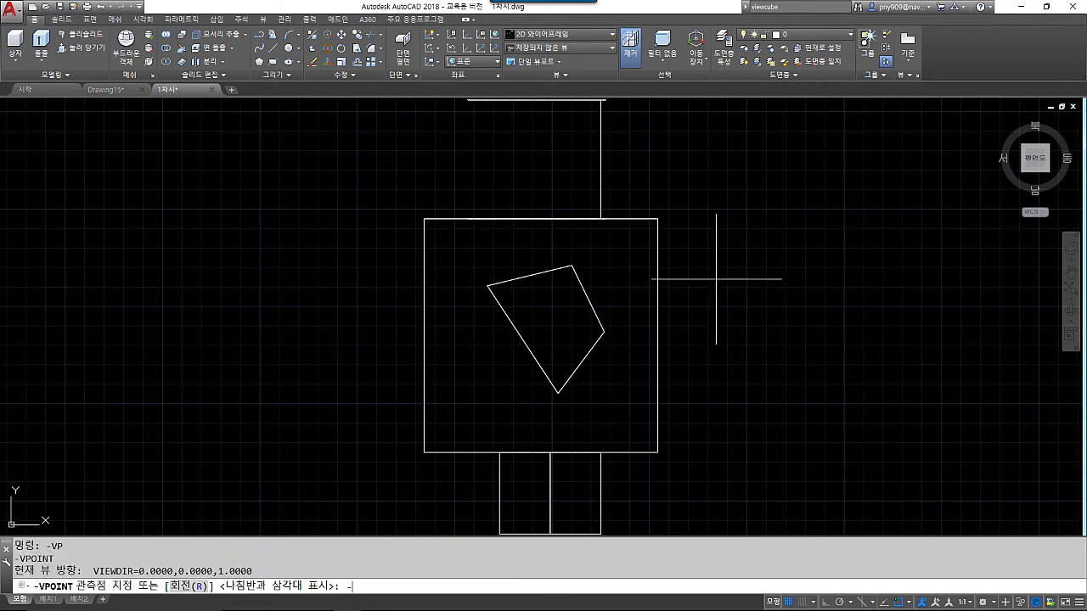
{"action": "type", "text": ",-1,0"}
{"action": "key", "text": "BackSpace"}
{"action": "key", "text": "BackSpace"}
{"action": "key", "text": "BackSpace"}
{"action": "key", "text": "BackSpace"}
{"action": "key", "text": "BackSpace"}
{"action": "key", "text": "BackSpace"}
{"action": "type", "text": "0,-1,0"}
{"action": "key", "text": "Return"}
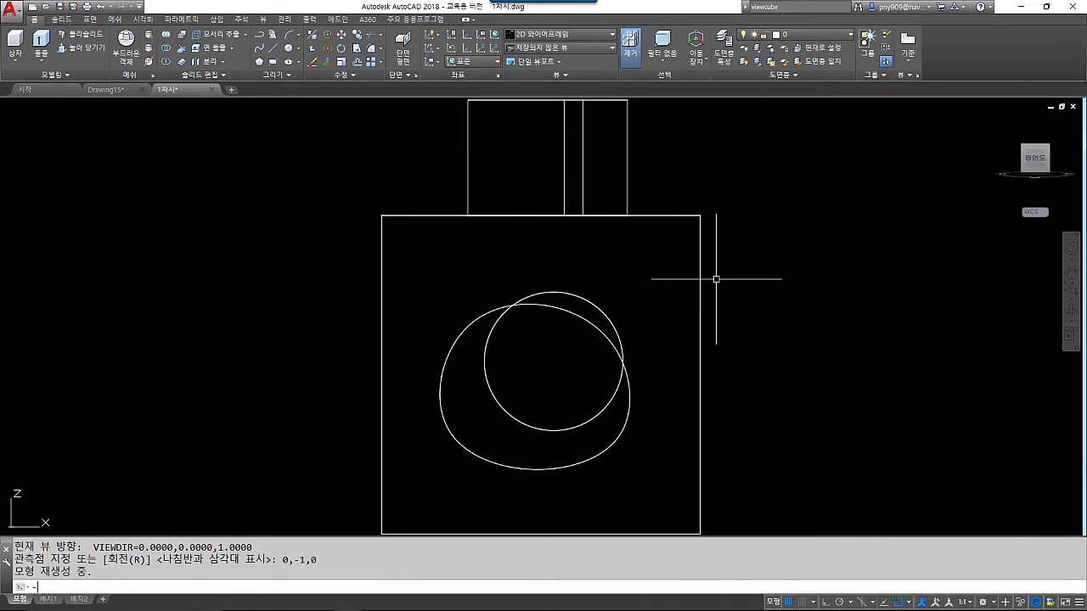
Step: Switch to the right side view by setting the viewpoint to 1,0,0 with the -VPOINT command
{"action": "type", "text": "VP"}
{"action": "key", "text": "Return"}
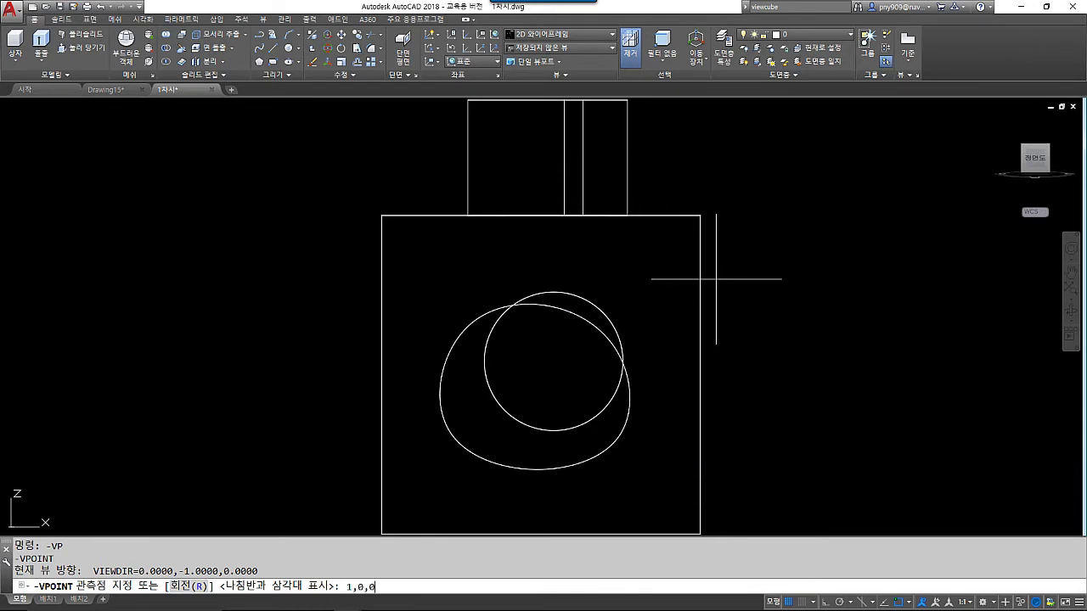
{"action": "type", "text": "1,0,0"}
{"action": "key", "text": "Return"}
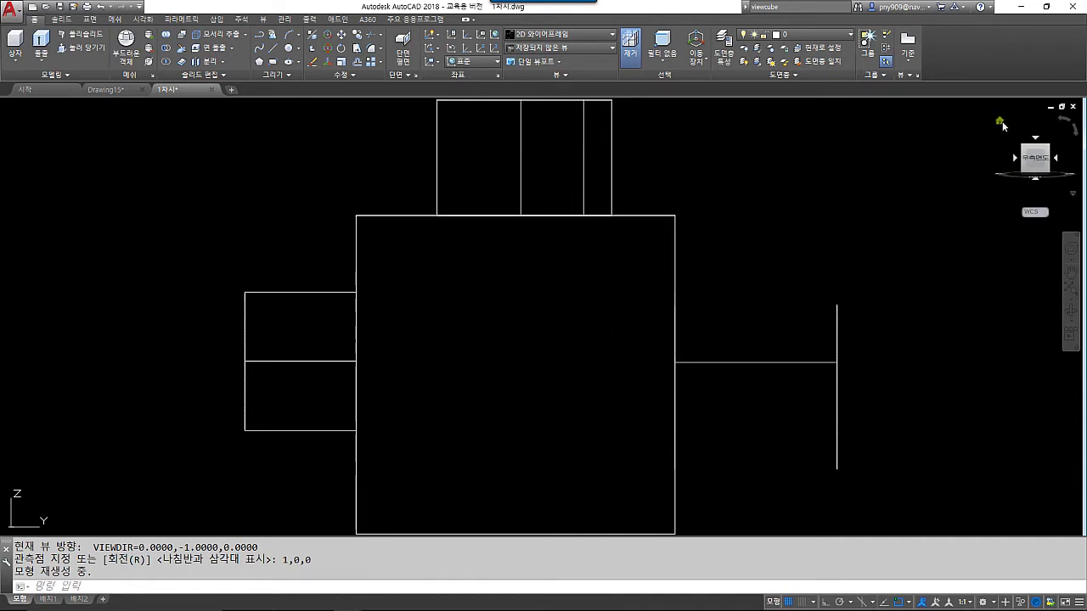
Step: Return the model to the home isometric view with the ViewCube
{"action": "left_click", "coordinate": [1001, 122]}
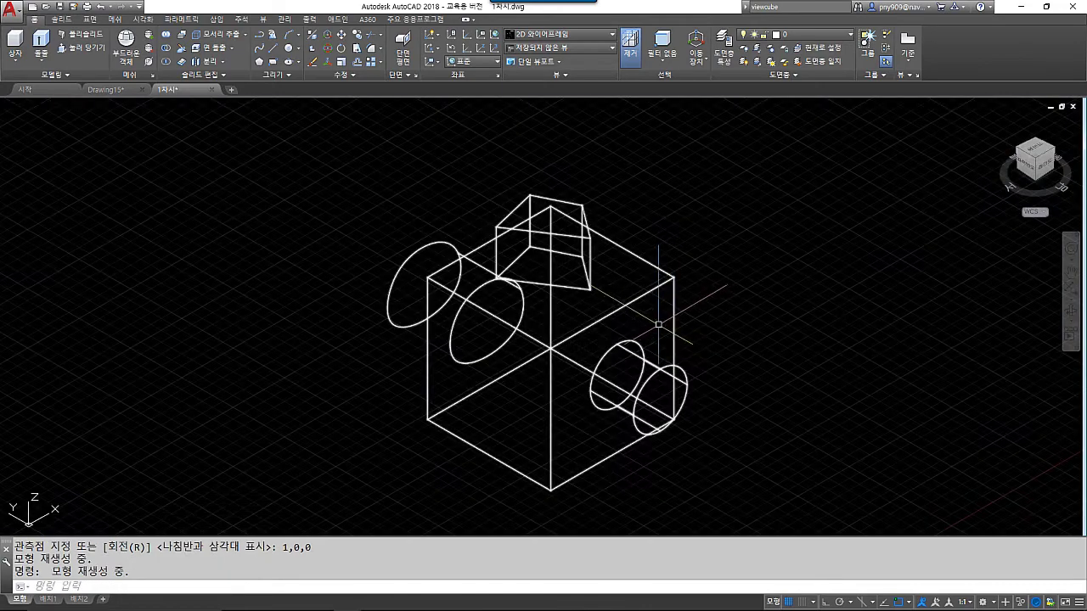
{"action": "scroll", "coordinate": [570, 346], "scroll_direction": "up", "scroll_amount": 2}
{"action": "mouse_move", "coordinate": [571, 346]}
{"action": "middle_mouse_down"}
{"action": "mouse_move", "coordinate": [594, 331]}
{"action": "mouse_move", "coordinate": [550, 329]}
{"action": "middle_mouse_up"}
{"action": "scroll", "coordinate": [598, 329], "scroll_direction": "down", "scroll_amount": 2}
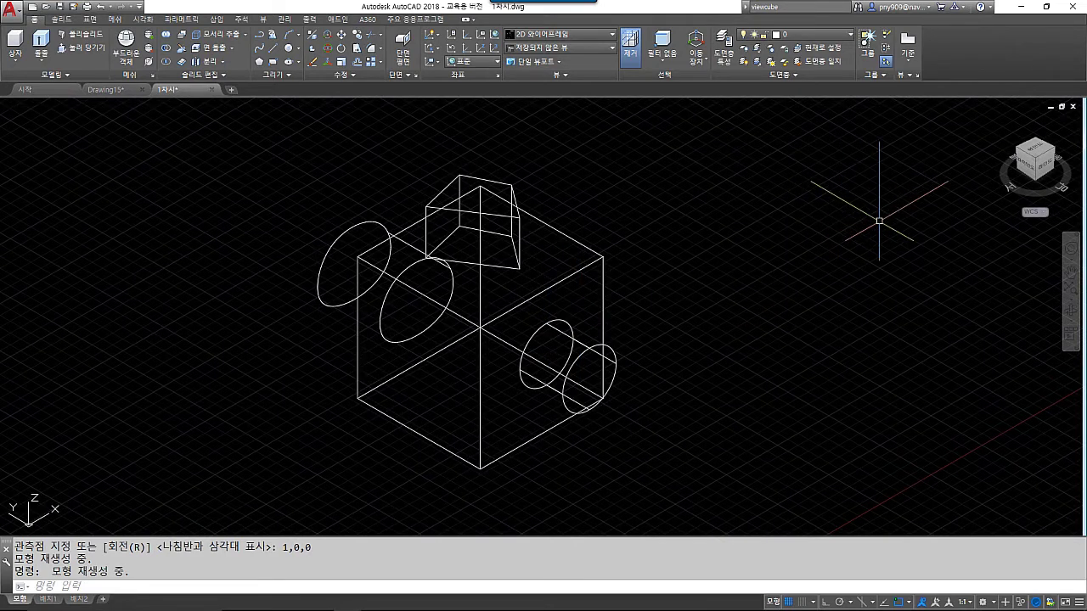
Step: Set the ViewCube's on-screen position to bottom right (맨 아래 오른쪽) in its settings
{"action": "right_click", "coordinate": [1036, 162]}
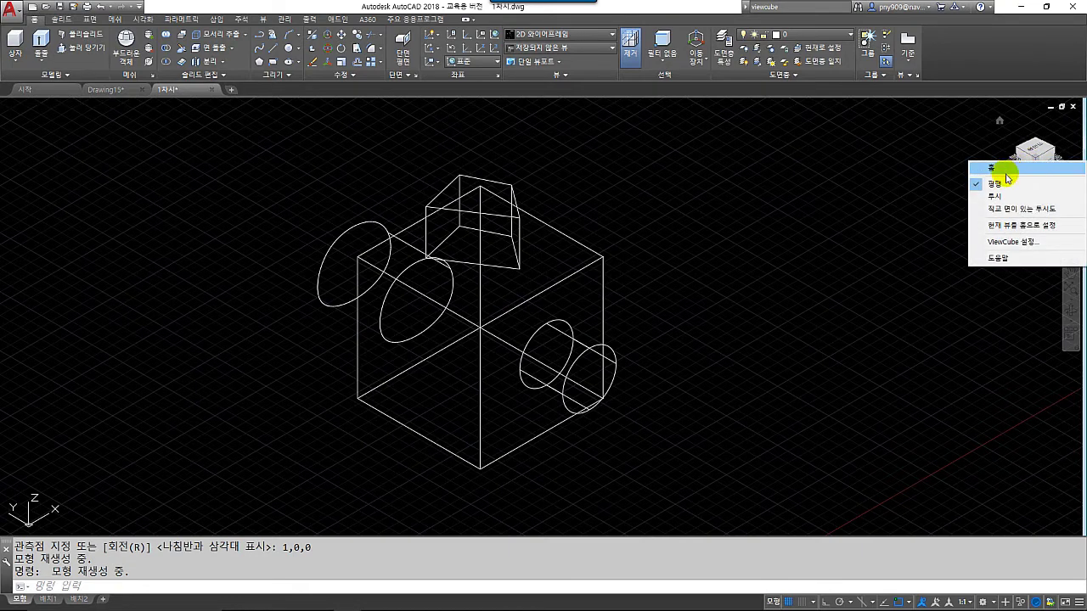
{"action": "left_click", "coordinate": [1000, 244]}
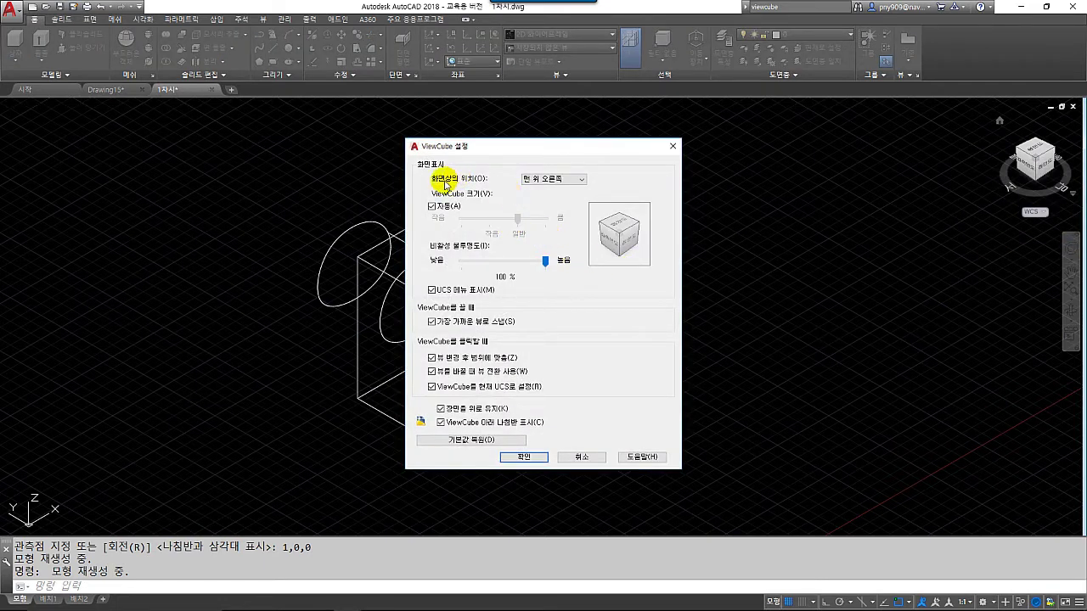
{"action": "left_click", "coordinate": [560, 182]}
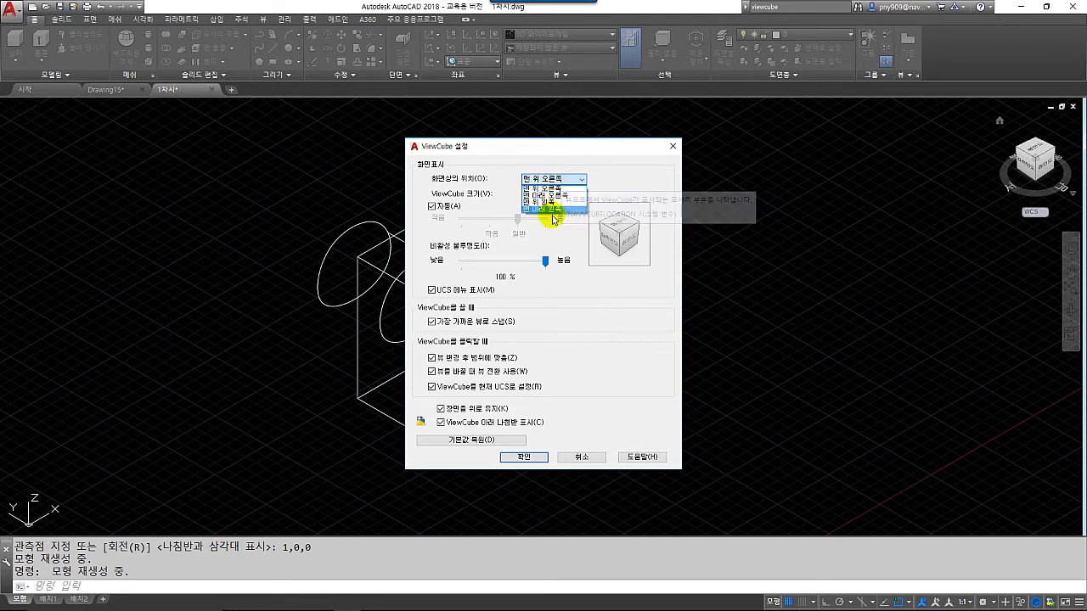
{"action": "left_click", "coordinate": [560, 197]}
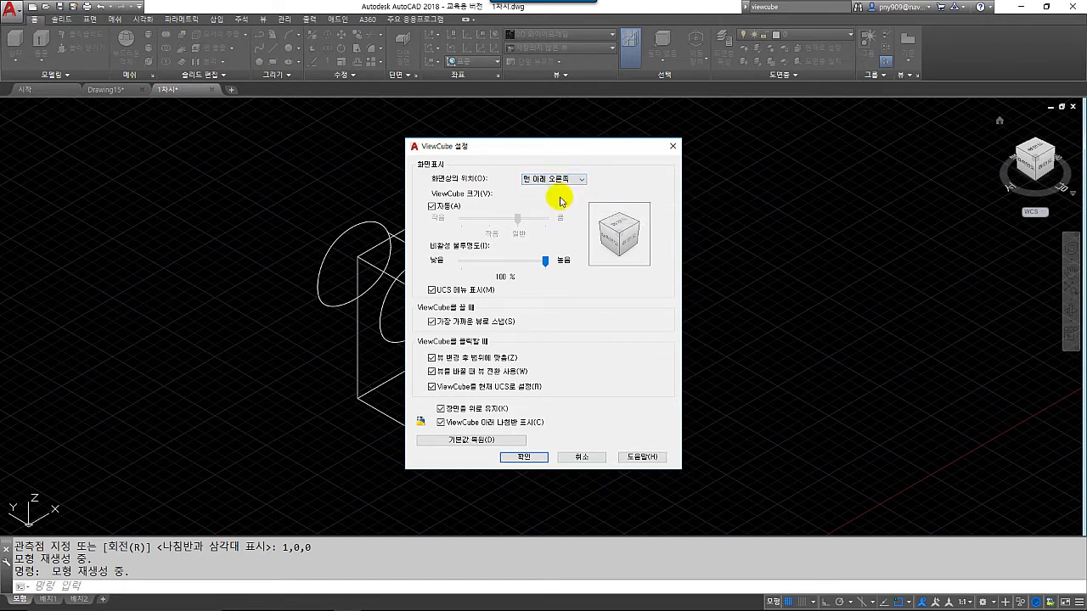
{"action": "left_click", "coordinate": [518, 464]}
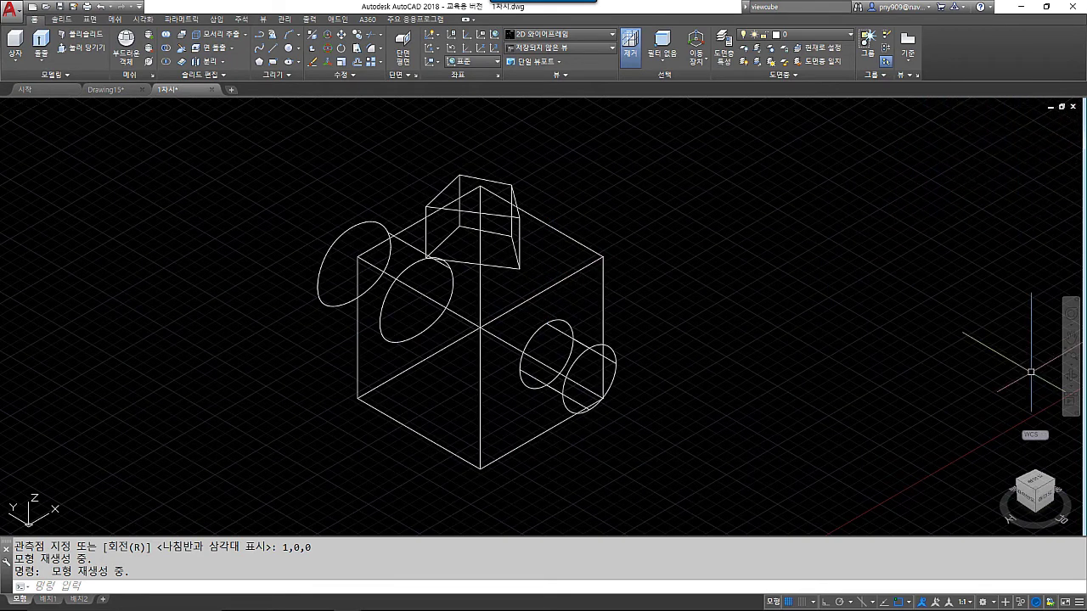
Step: Set the ViewCube's on-screen position to top right (맨 위 오른쪽) and its inactive opacity to 0%
{"action": "right_click", "coordinate": [1035, 490]}
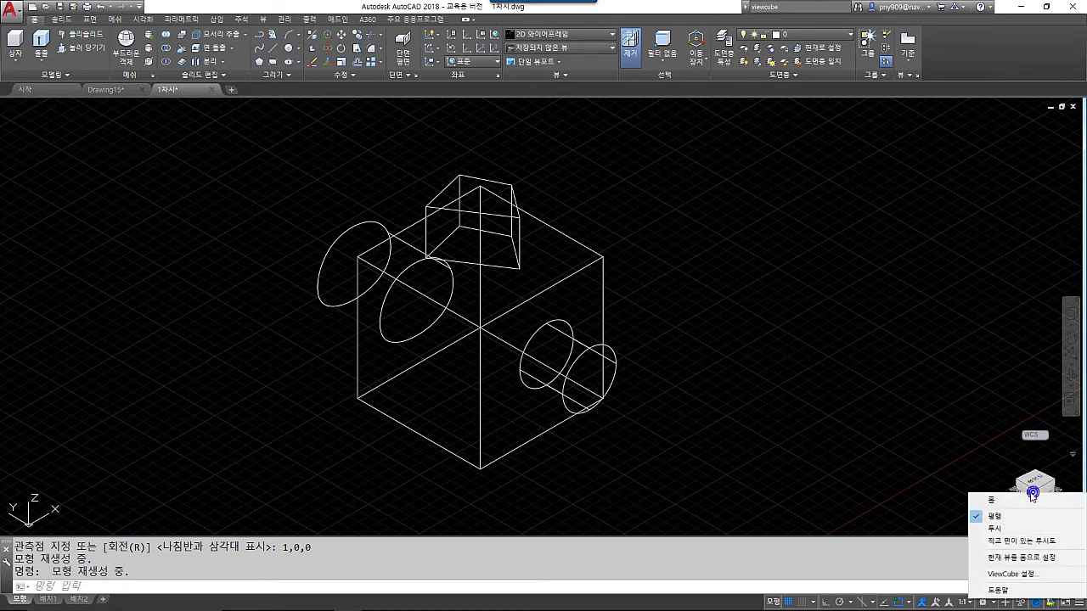
{"action": "left_click", "coordinate": [1013, 575]}
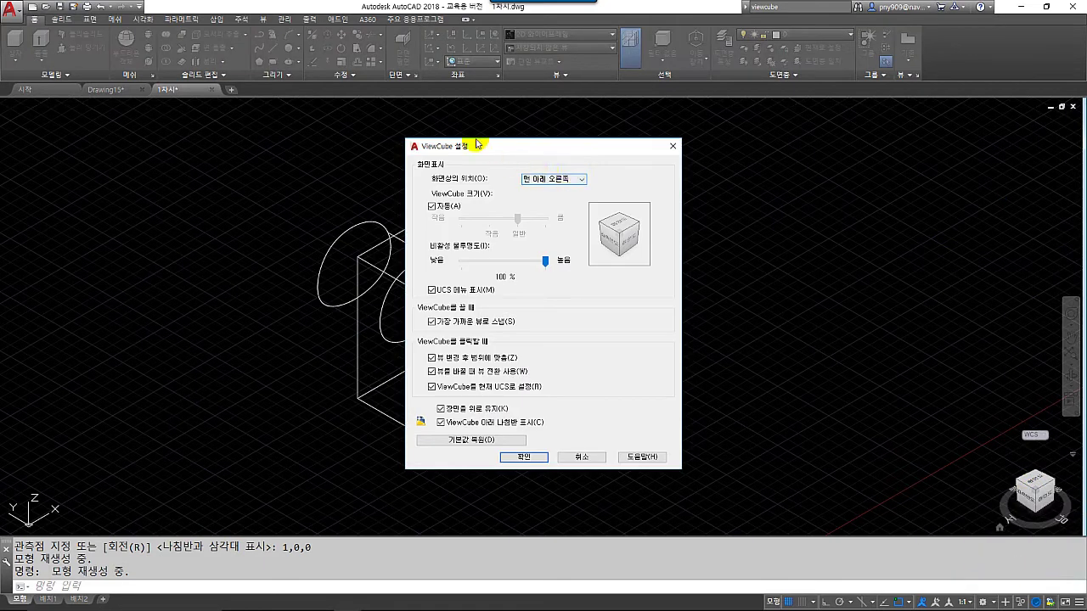
{"action": "left_click", "coordinate": [545, 180]}
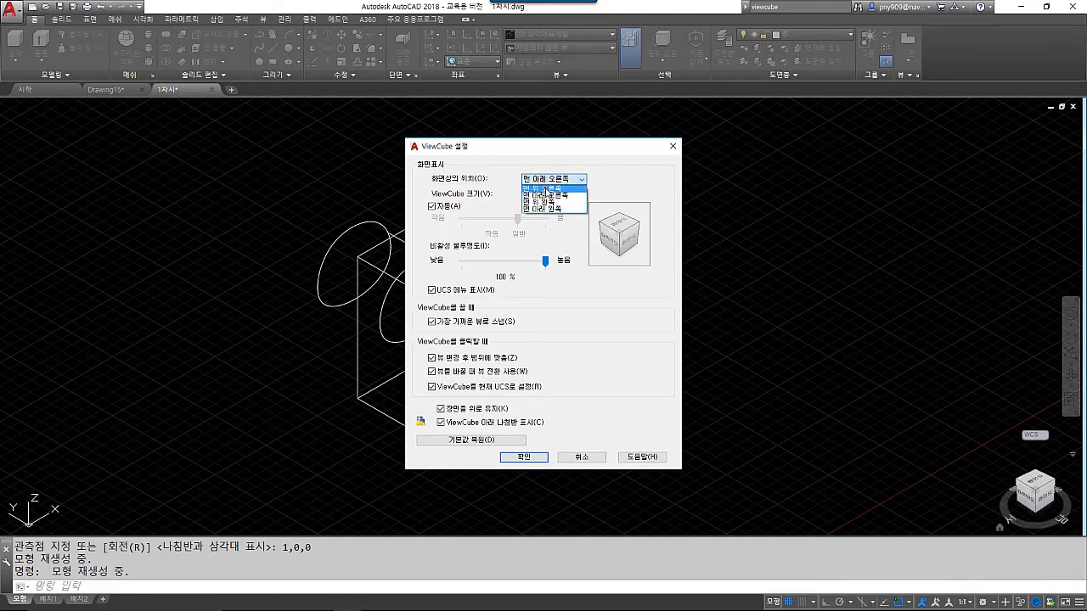
{"action": "left_click", "coordinate": [550, 195]}
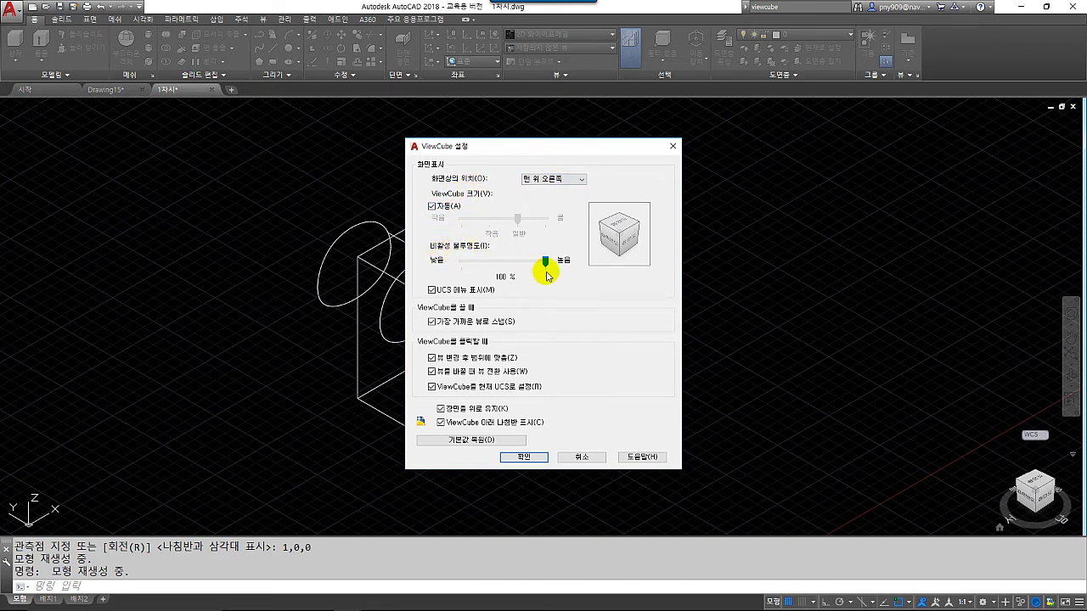
{"action": "left_click_drag", "start_coordinate": [530, 262], "coordinate": [461, 262]}
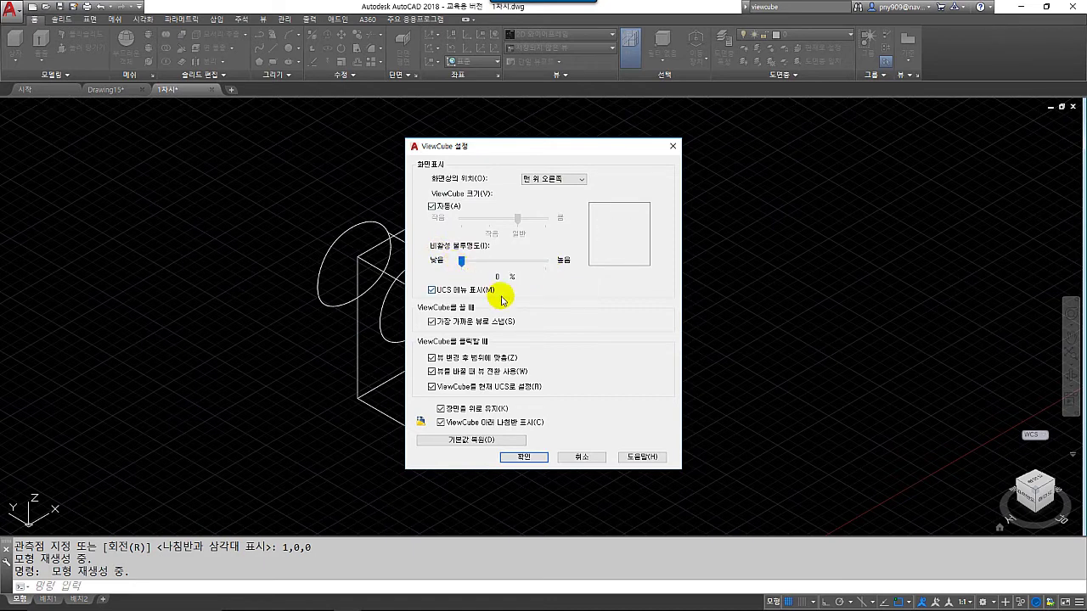
{"action": "left_click", "coordinate": [525, 457]}
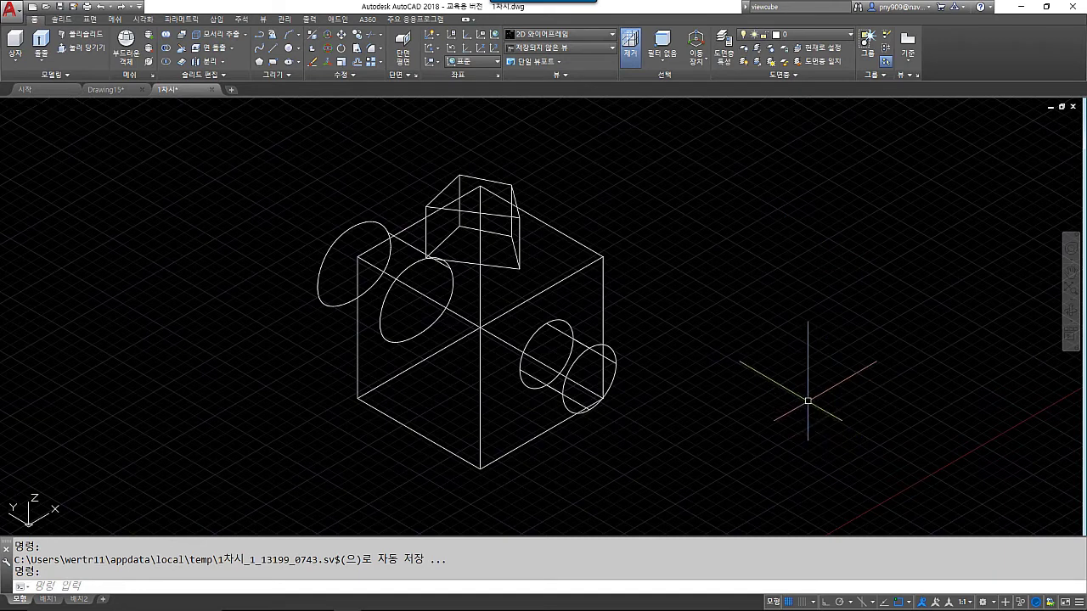
{"action": "left_click", "coordinate": [1051, 492]}
{"action": "left_click", "coordinate": [987, 510]}
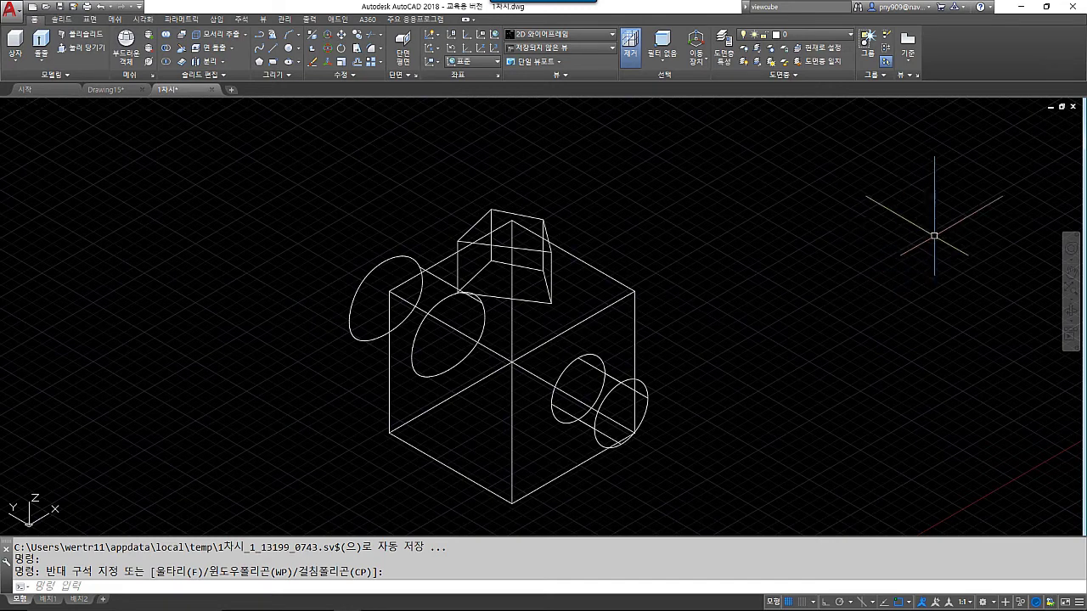
Step: Set the ViewCube's inactive opacity to 54% in its settings
{"action": "right_click", "coordinate": [1036, 157]}
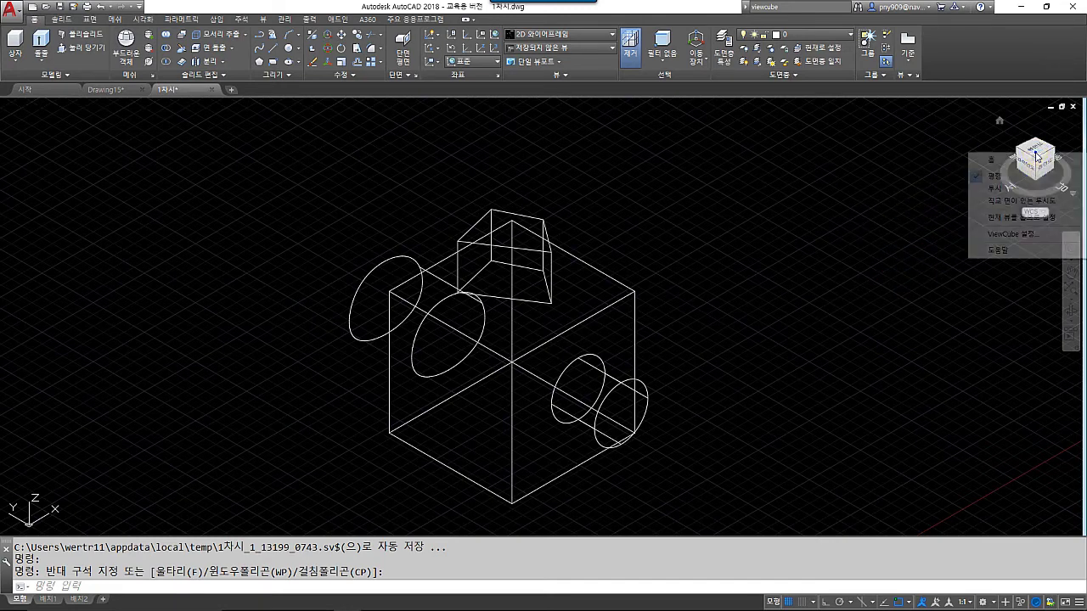
{"action": "left_click", "coordinate": [1002, 230]}
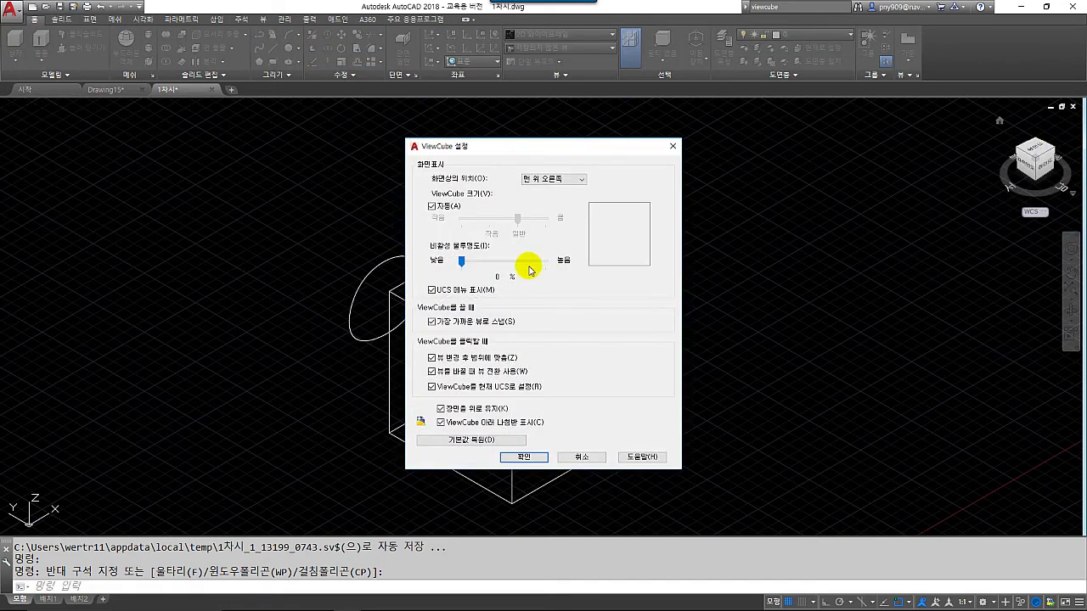
{"action": "left_click_drag", "start_coordinate": [461, 261], "coordinate": [509, 269]}
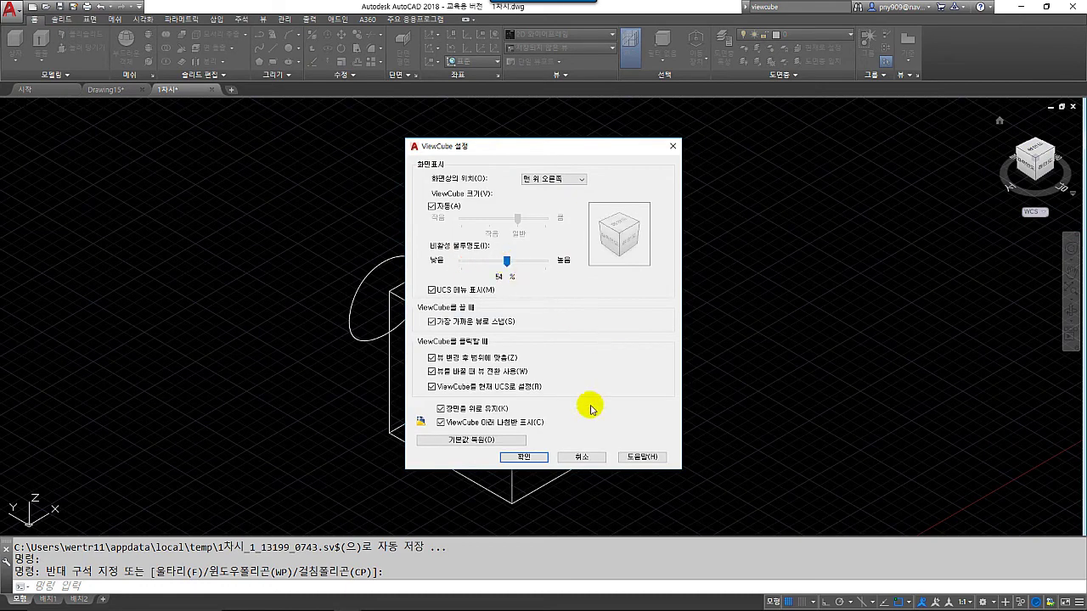
{"action": "left_click", "coordinate": [535, 459]}
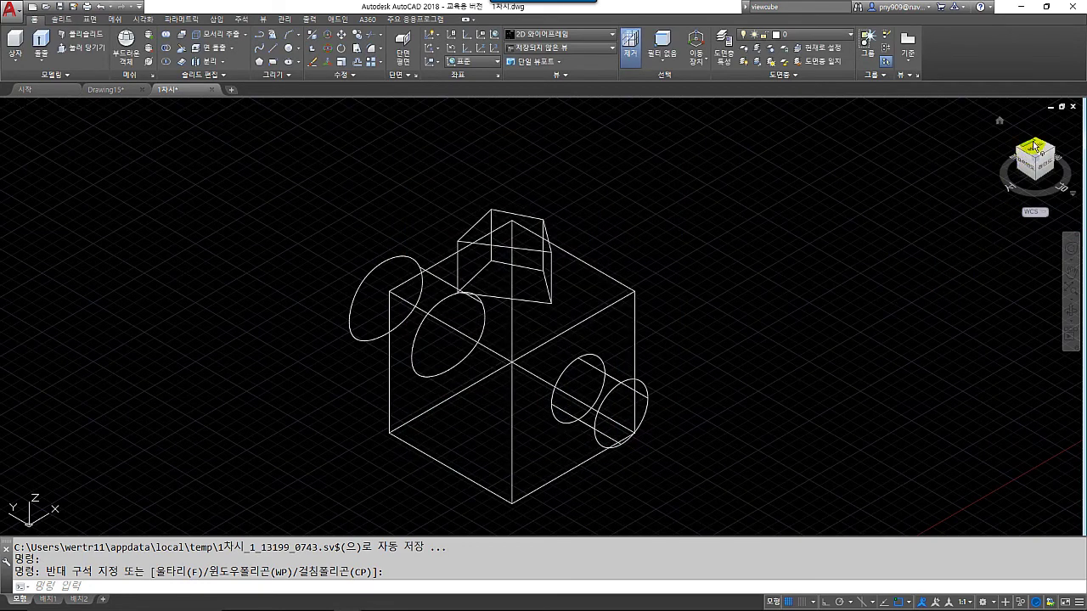
{"action": "middle_click_drag", "start_coordinate": [711, 298], "coordinate": [716, 280]}
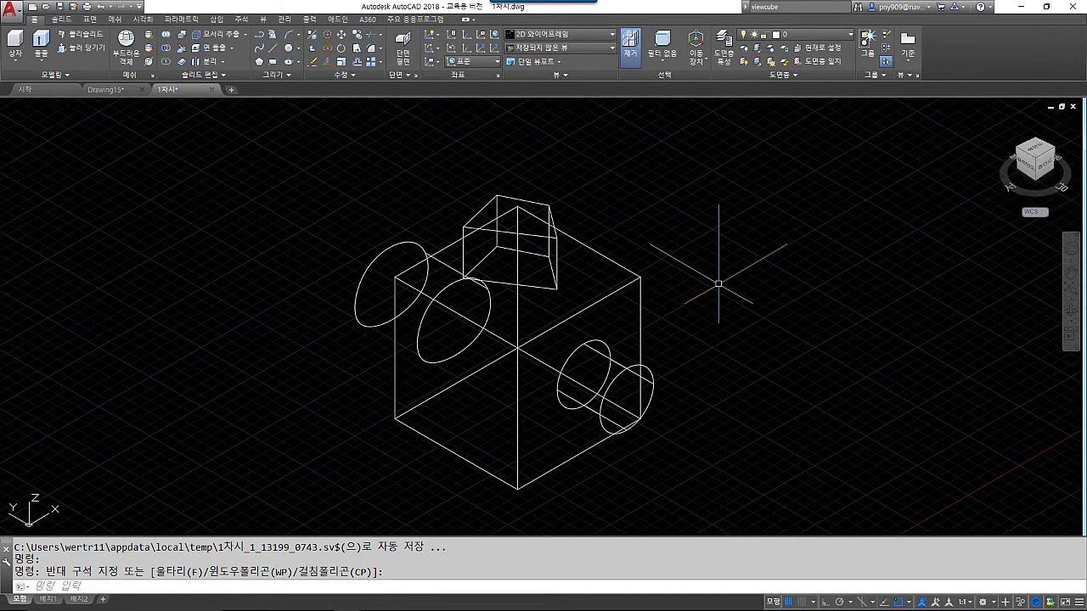
Step: Restore the default ViewCube settings, with an inactive opacity of 50%
{"action": "right_click", "coordinate": [1032, 160]}
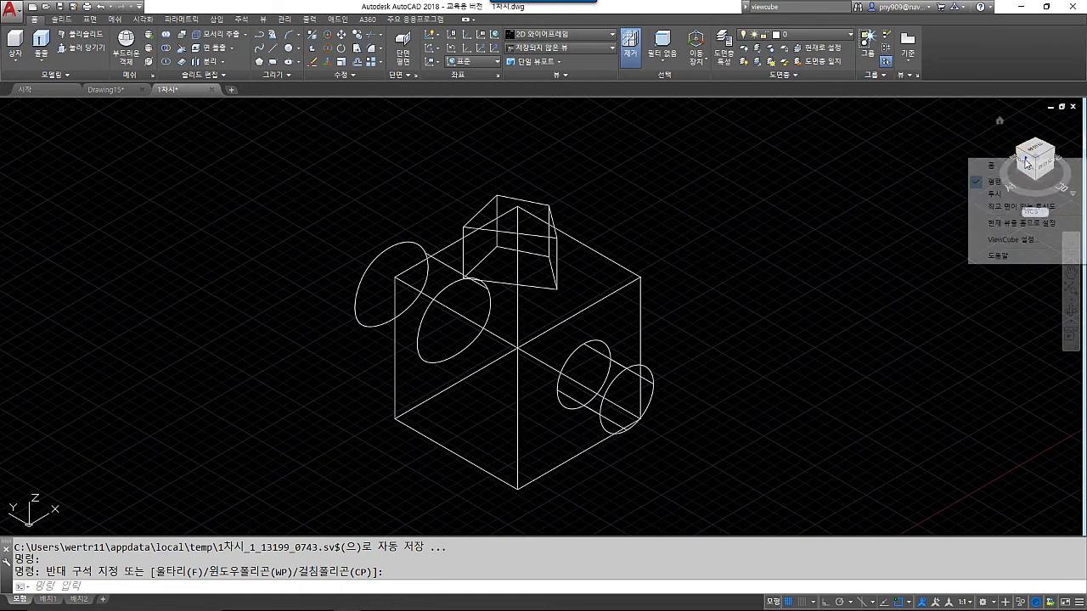
{"action": "left_click", "coordinate": [1008, 240]}
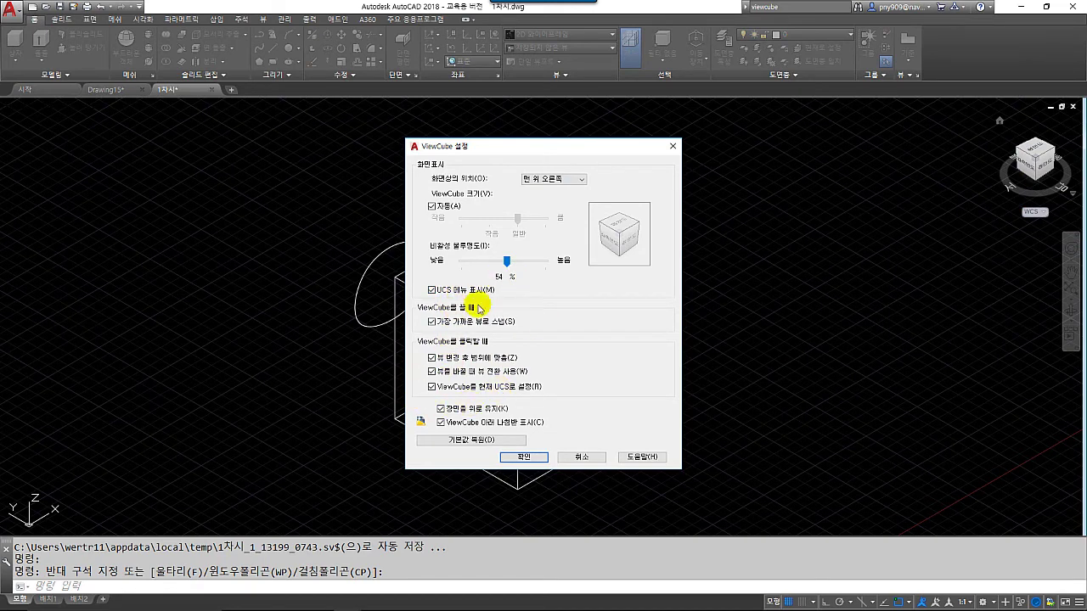
{"action": "left_click", "coordinate": [478, 442]}
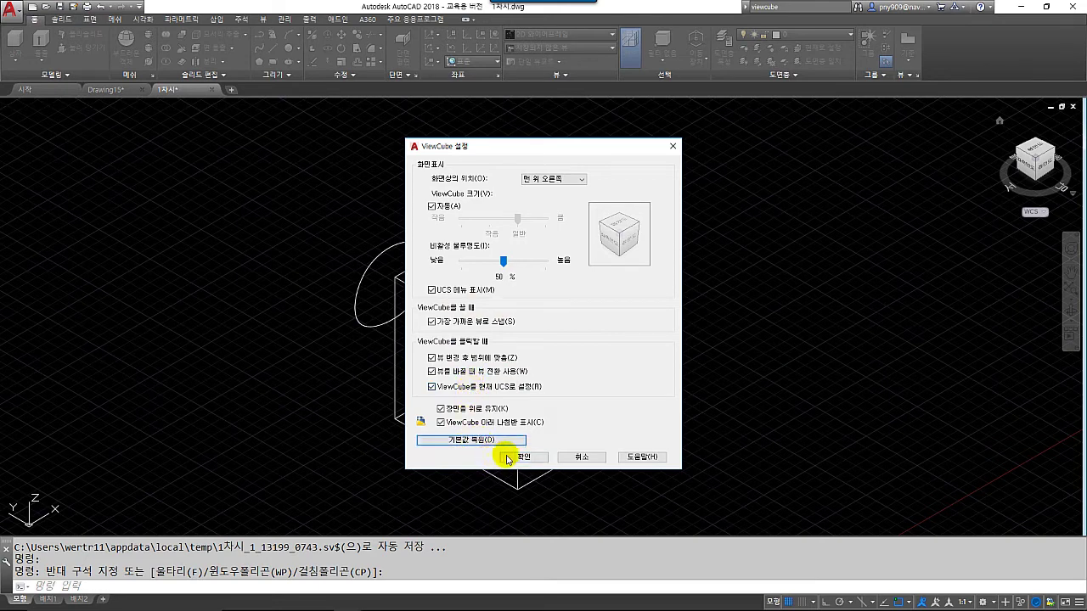
{"action": "left_click", "coordinate": [520, 457]}
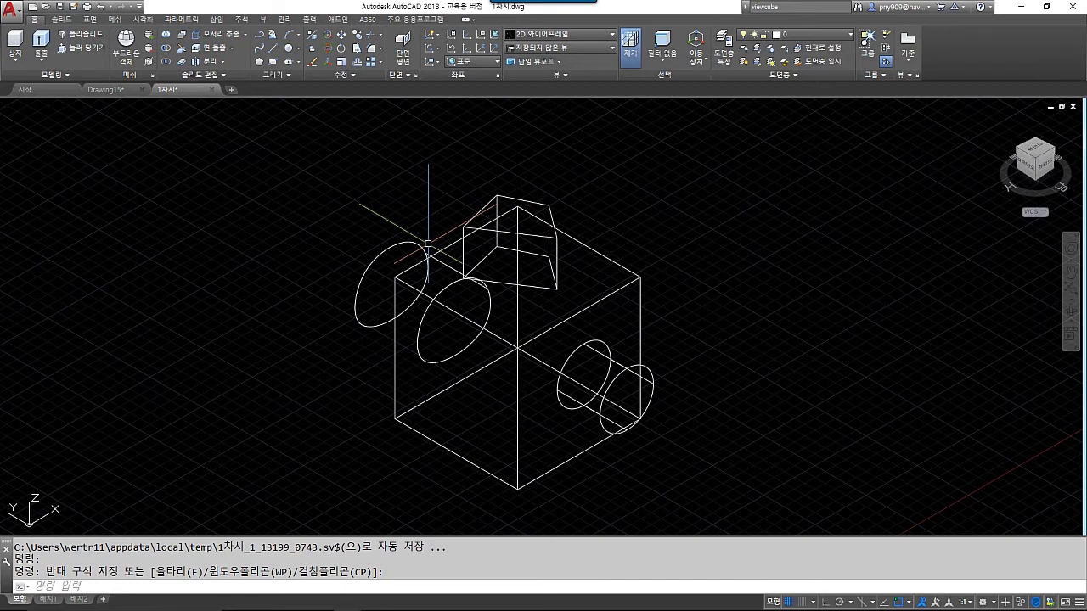
Step: In the 3D modeling options, turn off ViewCube display for the 2D wireframe and all other visual styles
{"action": "left_click", "coordinate": [13, 20]}
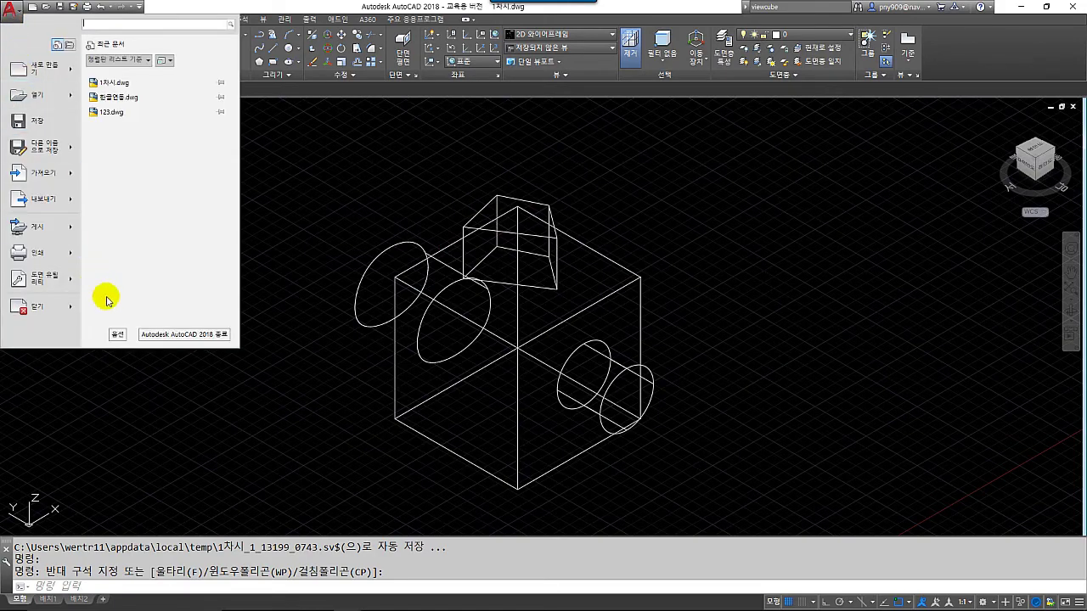
{"action": "left_click", "coordinate": [117, 334]}
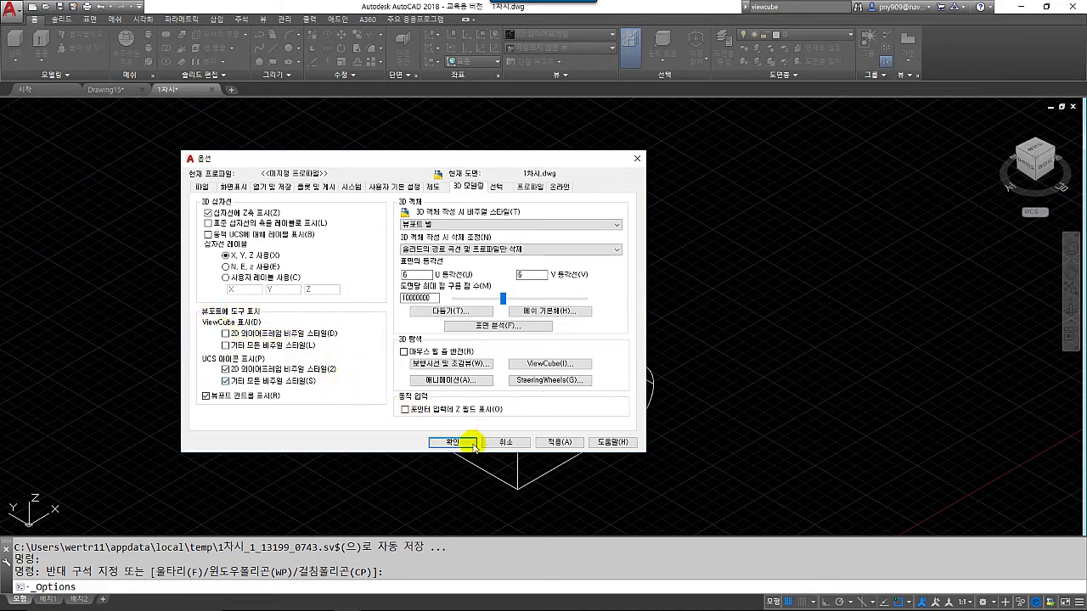
{"action": "left_click", "coordinate": [552, 443]}
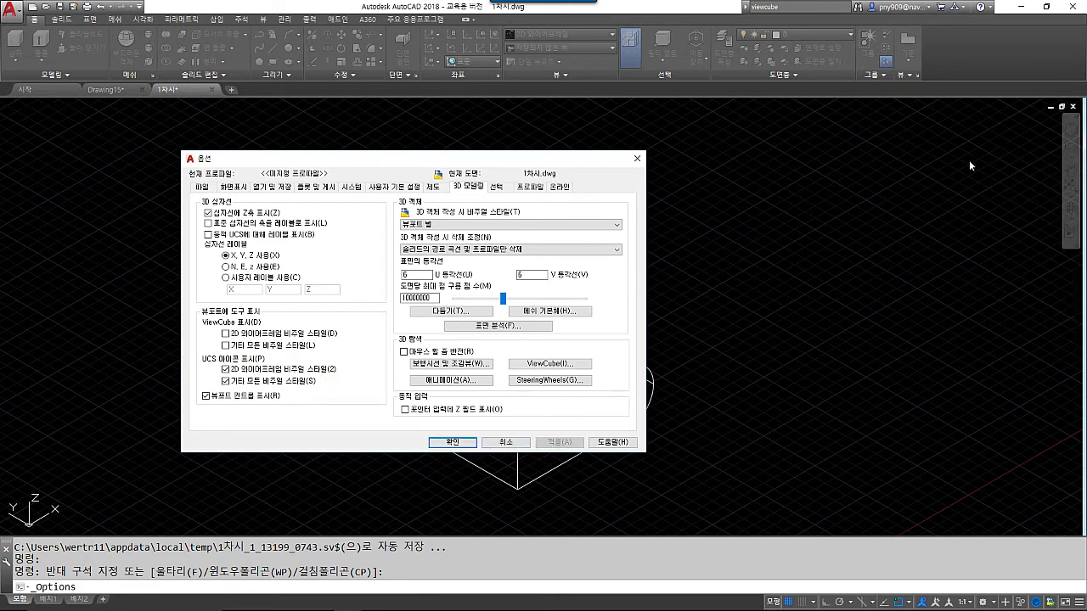
Step: Turn ViewCube display back on for the 2D wireframe and all other visual styles and accept the options
{"action": "left_click", "coordinate": [225, 333]}
{"action": "left_click", "coordinate": [552, 444]}
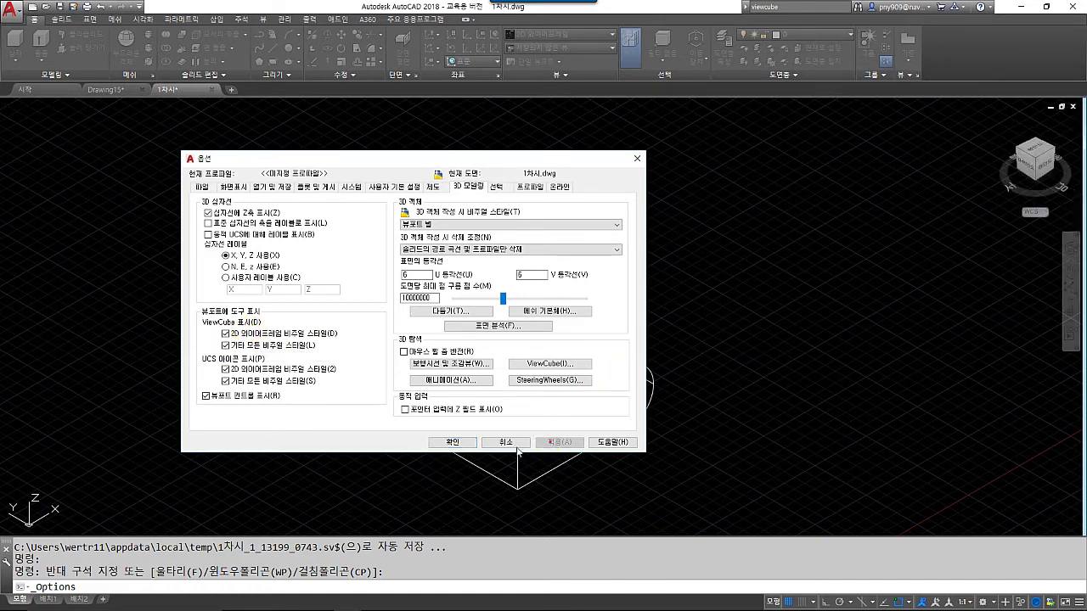
{"action": "left_click", "coordinate": [452, 442]}
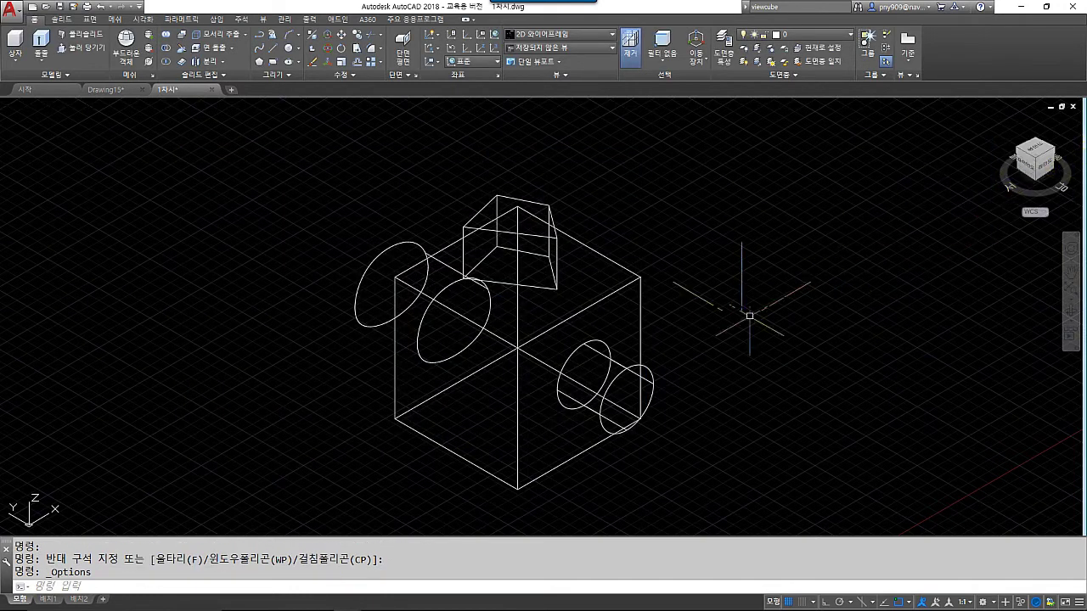
{"action": "middle_click_drag", "start_coordinate": [625, 327], "coordinate": [586, 309]}
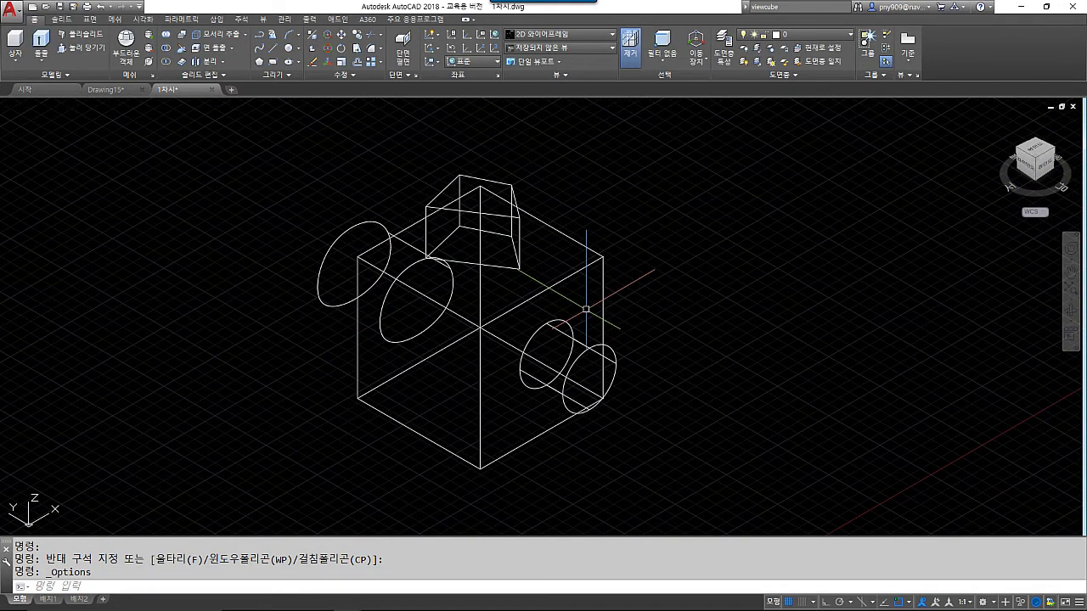
Step: Move the UCS origin from the viewport corner to an empty point beside the lower part of the model
{"action": "middle_click_drag", "start_coordinate": [586, 309], "coordinate": [666, 332]}
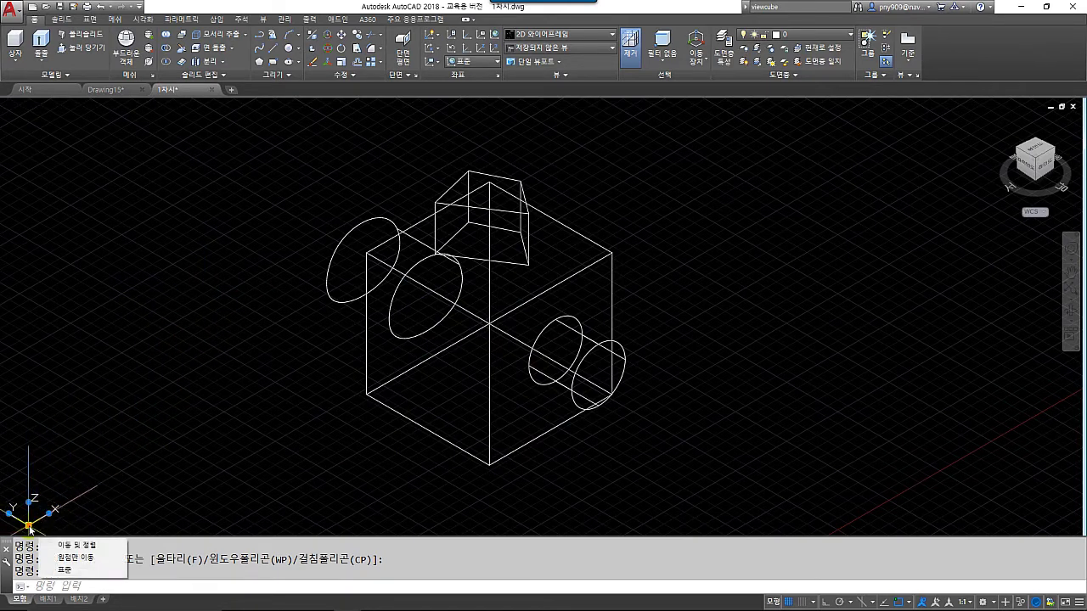
{"action": "left_click", "coordinate": [29, 528]}
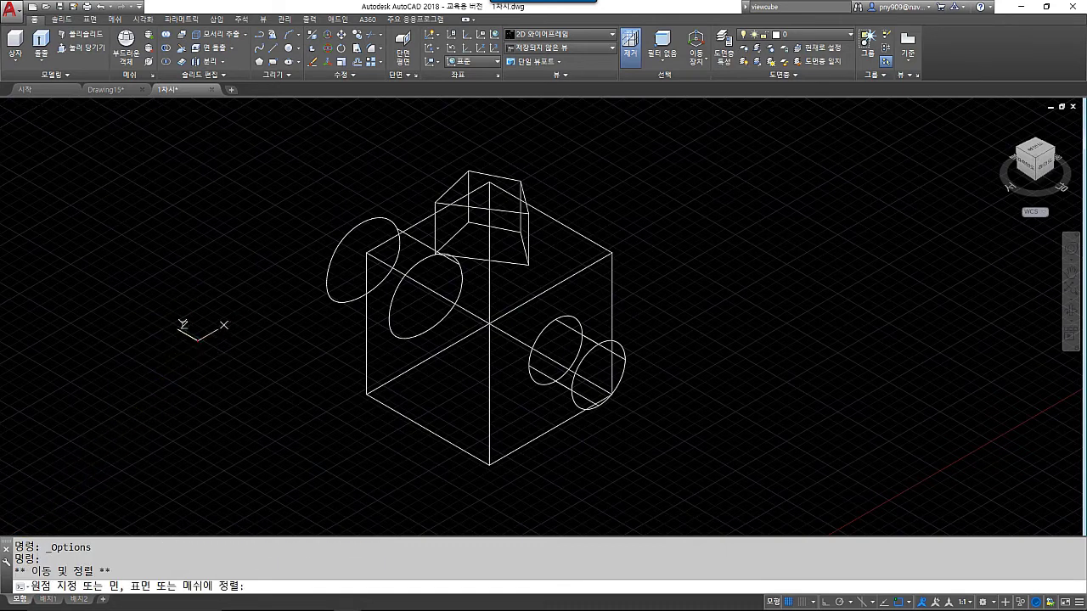
{"action": "left_click", "coordinate": [197, 342]}
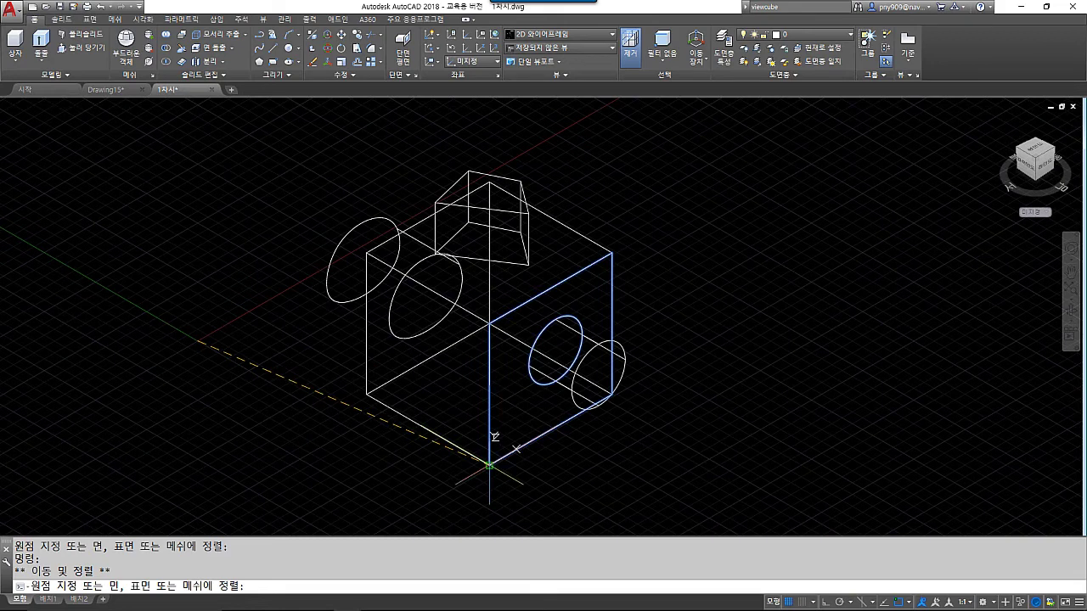
{"action": "left_click", "coordinate": [125, 440]}
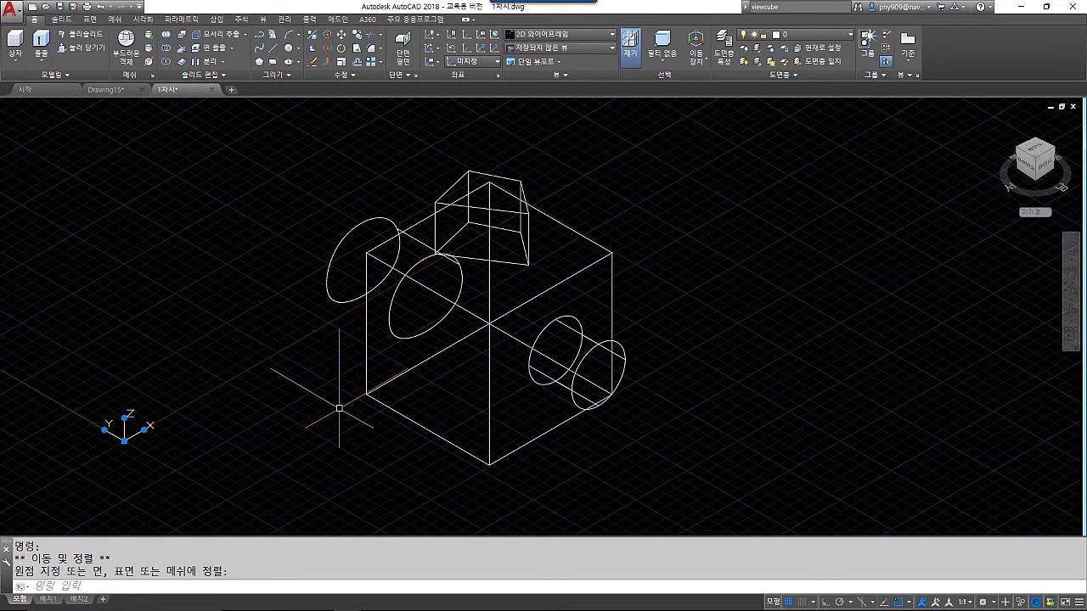
{"action": "key", "text": "Escape"}
{"action": "middle_click_drag", "start_coordinate": [336, 393], "coordinate": [364, 408]}
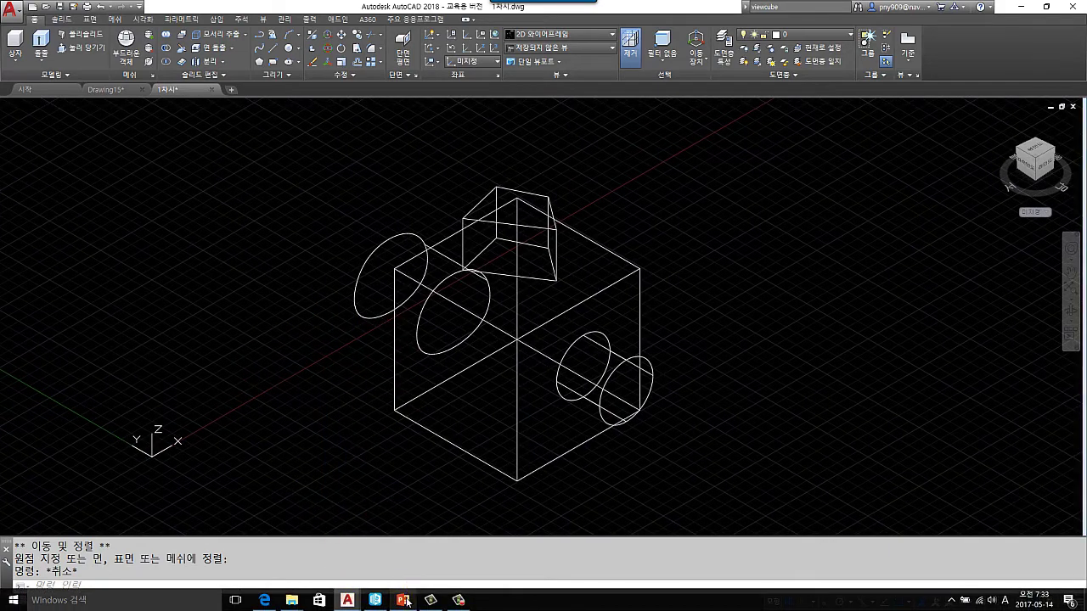
Step: Switch to the PowerPoint lecture file and read slides 6 to 8 on visual styles and the -SHADEMODE command
{"action": "left_click", "coordinate": [403, 600]}
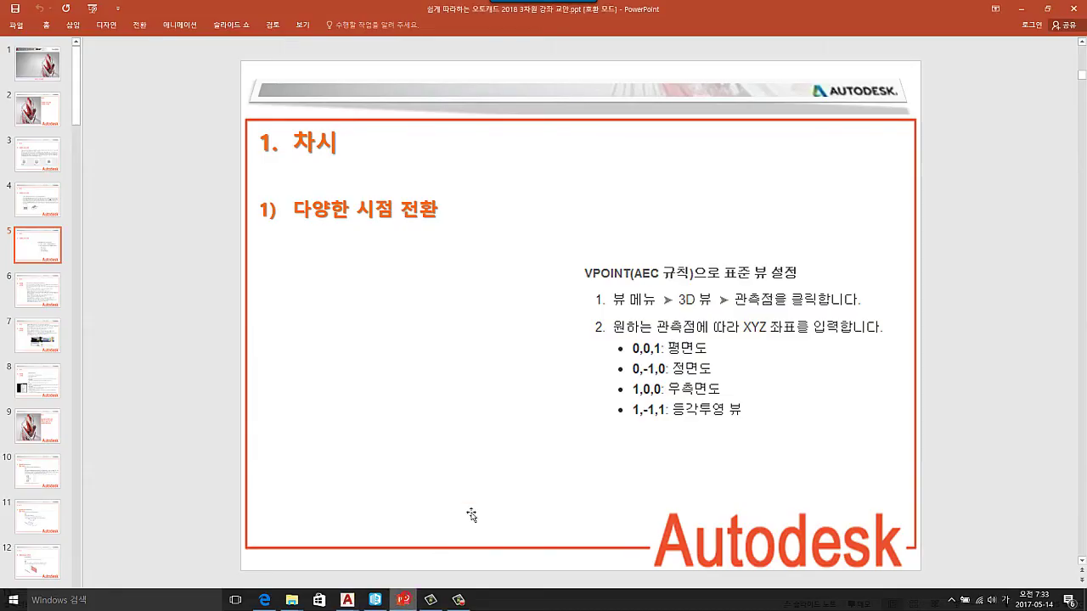
{"action": "left_click", "coordinate": [40, 299]}
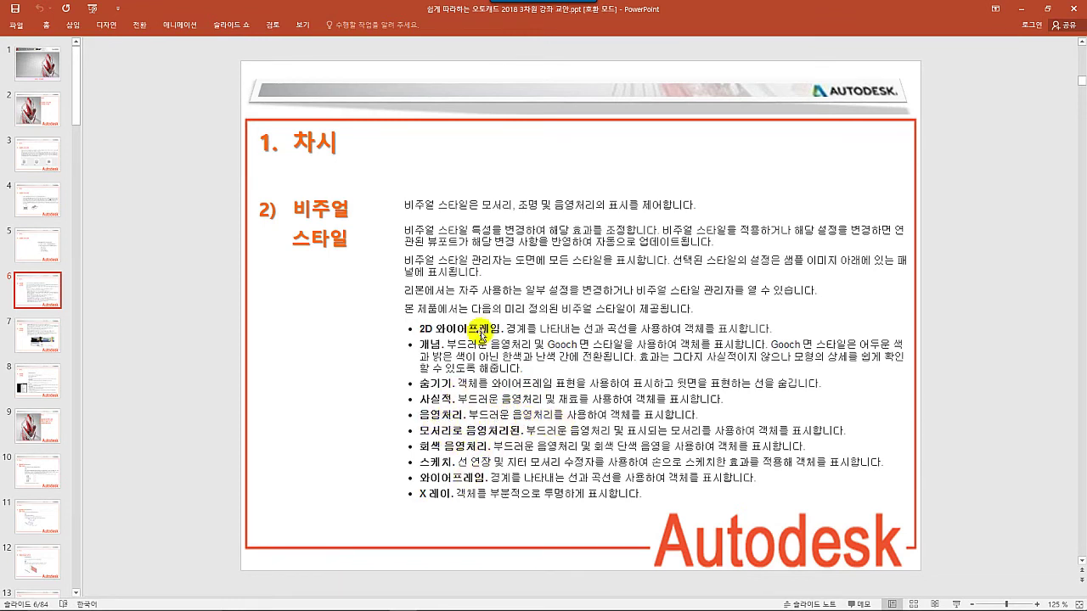
{"action": "left_click", "coordinate": [38, 336]}
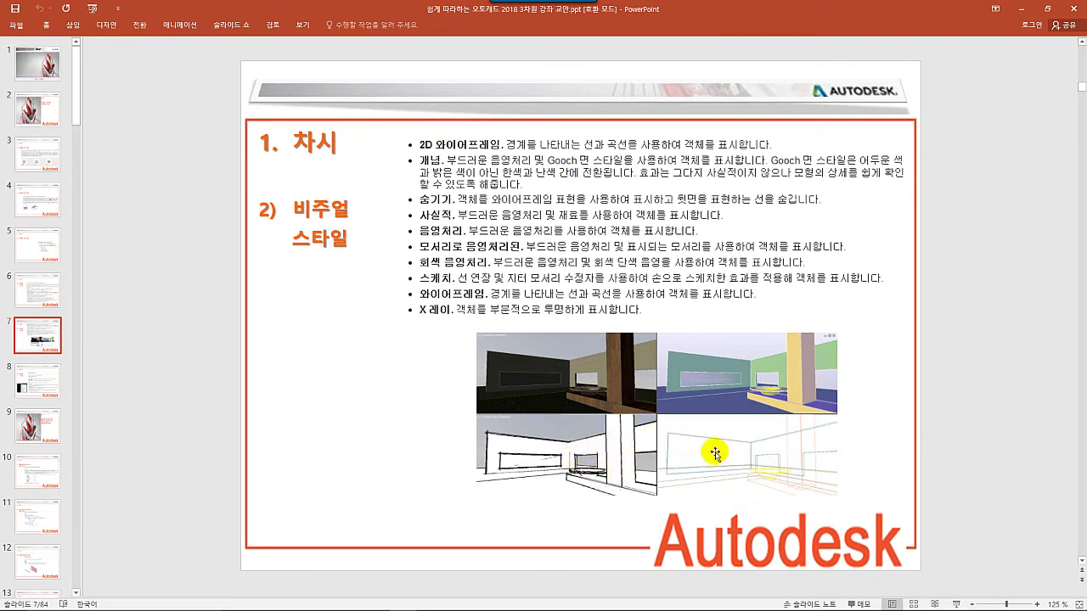
{"action": "left_click", "coordinate": [37, 390]}
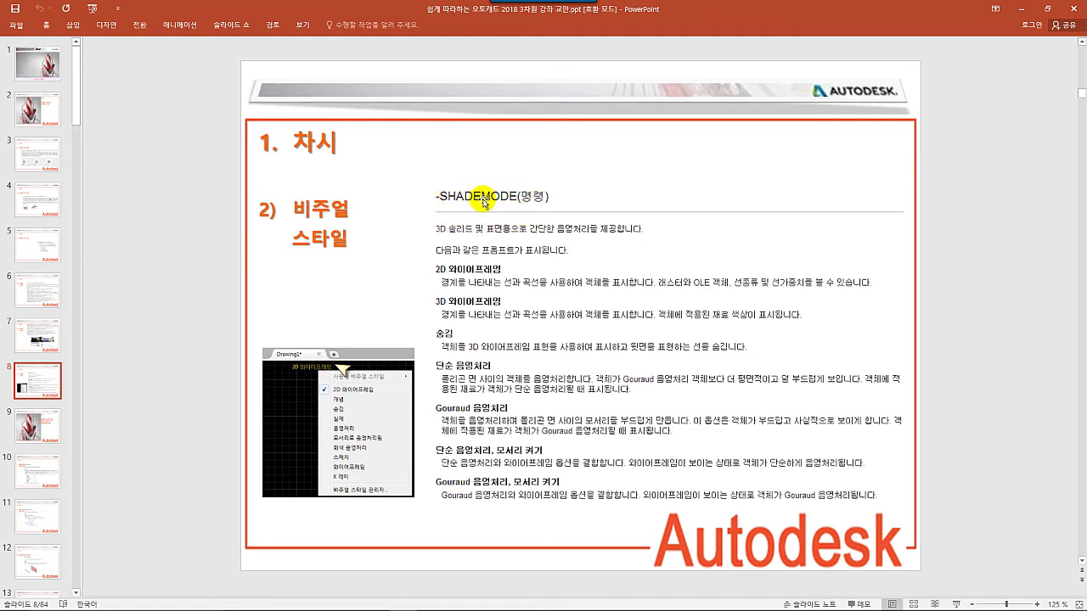
Step: Return to 1차시.dwg in AutoCAD and examine the model in its 2D wireframe display
{"action": "mouse_move", "coordinate": [497, 607]}
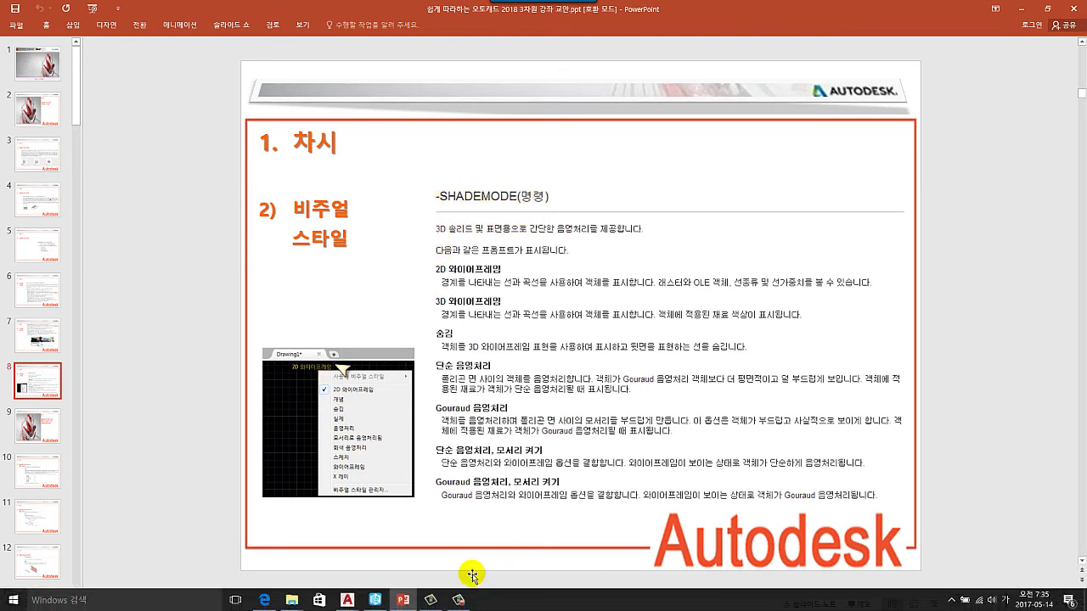
{"action": "mouse_move", "coordinate": [349, 600]}
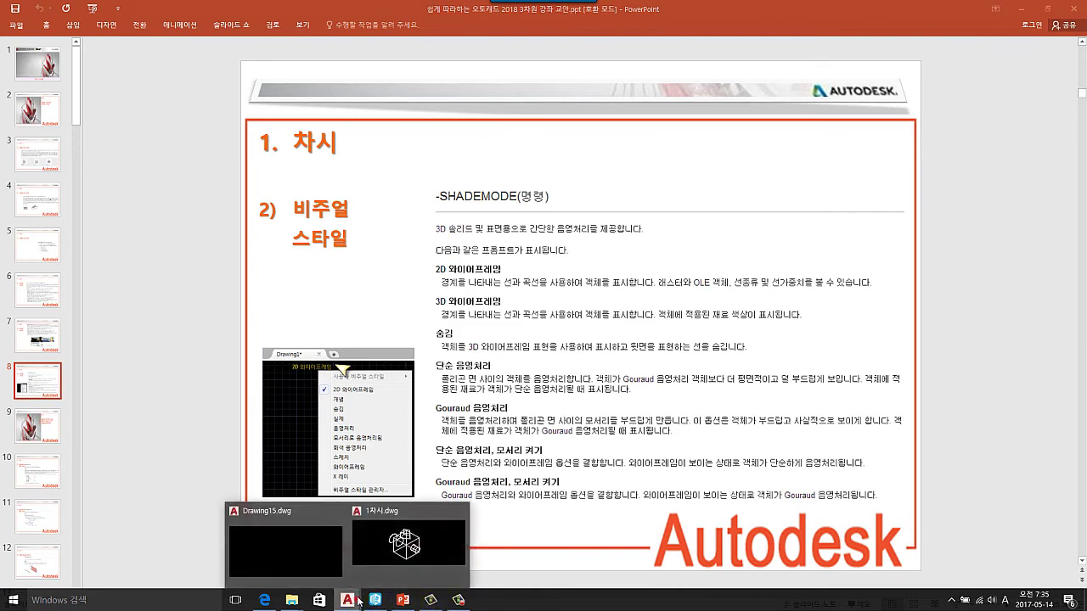
{"action": "left_click", "coordinate": [419, 544]}
{"action": "middle_click_drag", "start_coordinate": [594, 306], "coordinate": [429, 343], "text": "shift"}
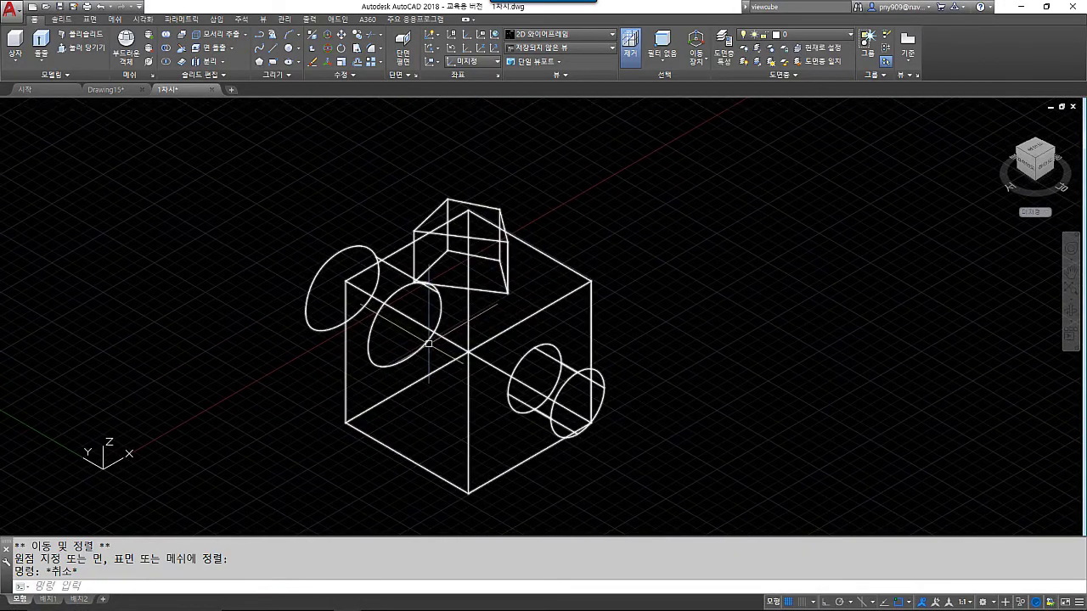
{"action": "scroll", "coordinate": [412, 365], "scroll_direction": "up", "scroll_amount": 3}
{"action": "scroll", "coordinate": [445, 332], "scroll_direction": "down", "scroll_amount": 3}
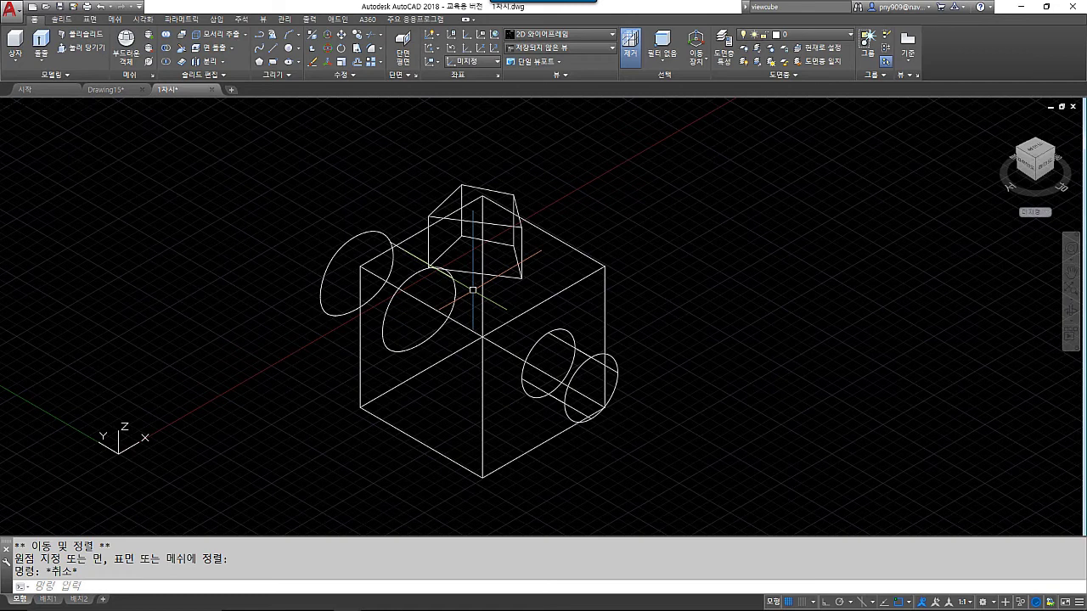
{"action": "middle_click_drag", "start_coordinate": [552, 276], "coordinate": [527, 282]}
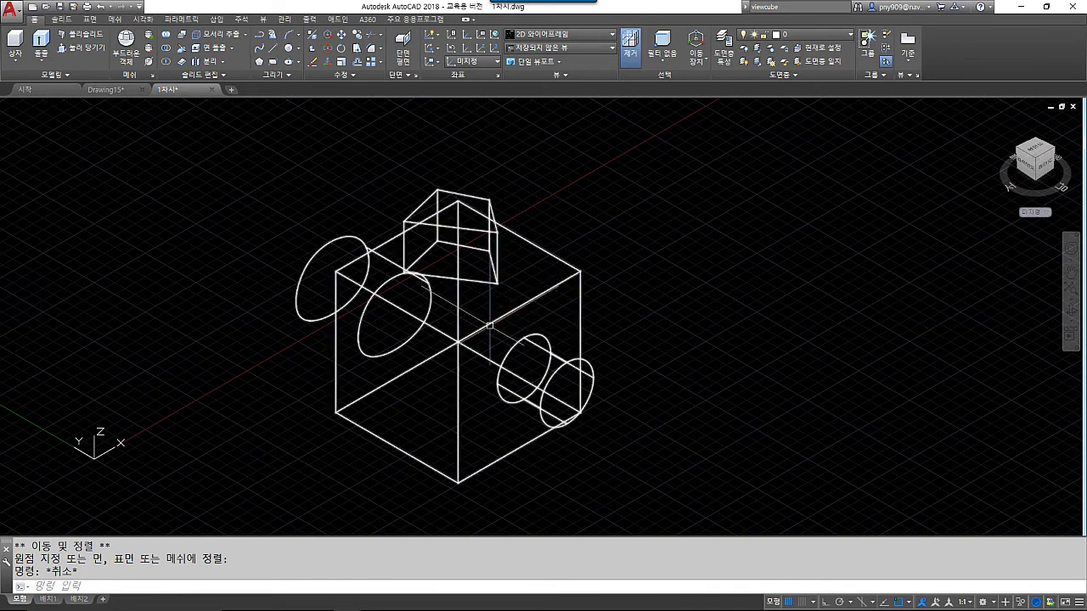
{"action": "middle_click_drag", "start_coordinate": [441, 304], "coordinate": [510, 306]}
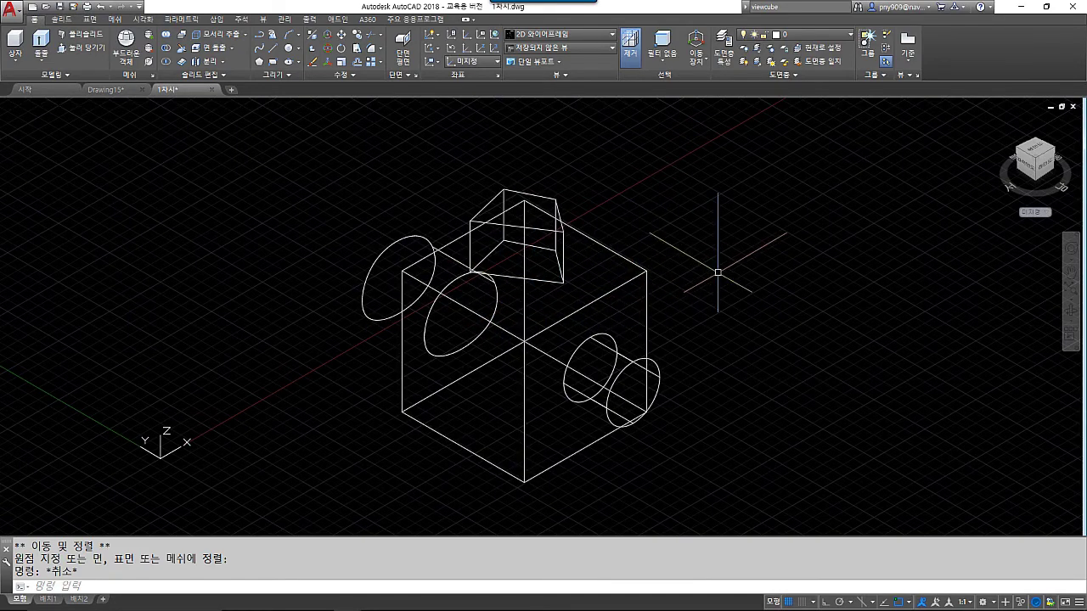
{"action": "middle_click_drag", "start_coordinate": [713, 272], "coordinate": [766, 283]}
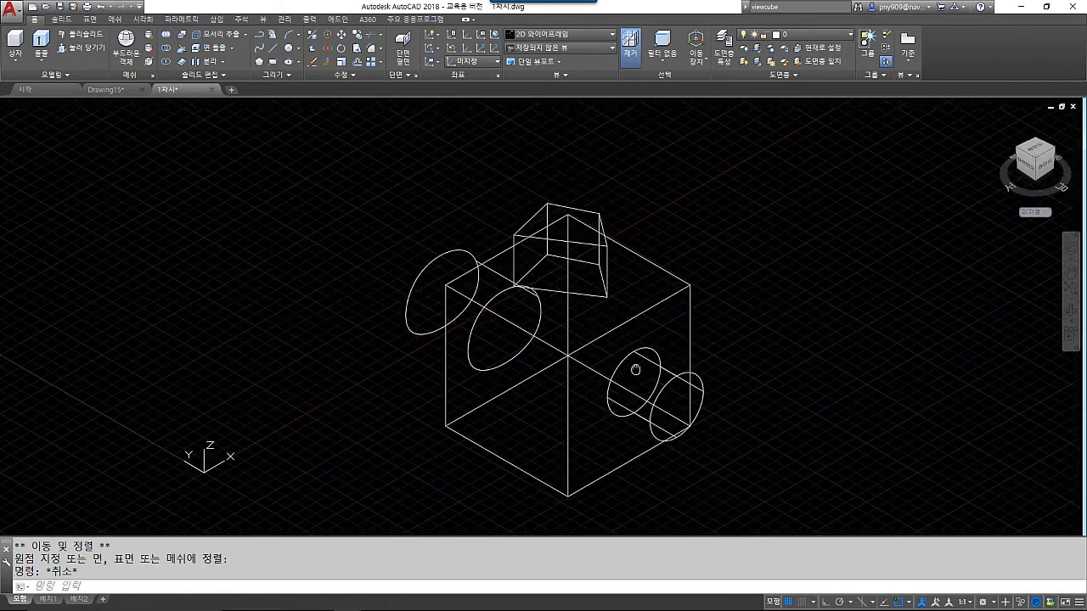
{"action": "middle_click_drag", "start_coordinate": [622, 337], "coordinate": [632, 320]}
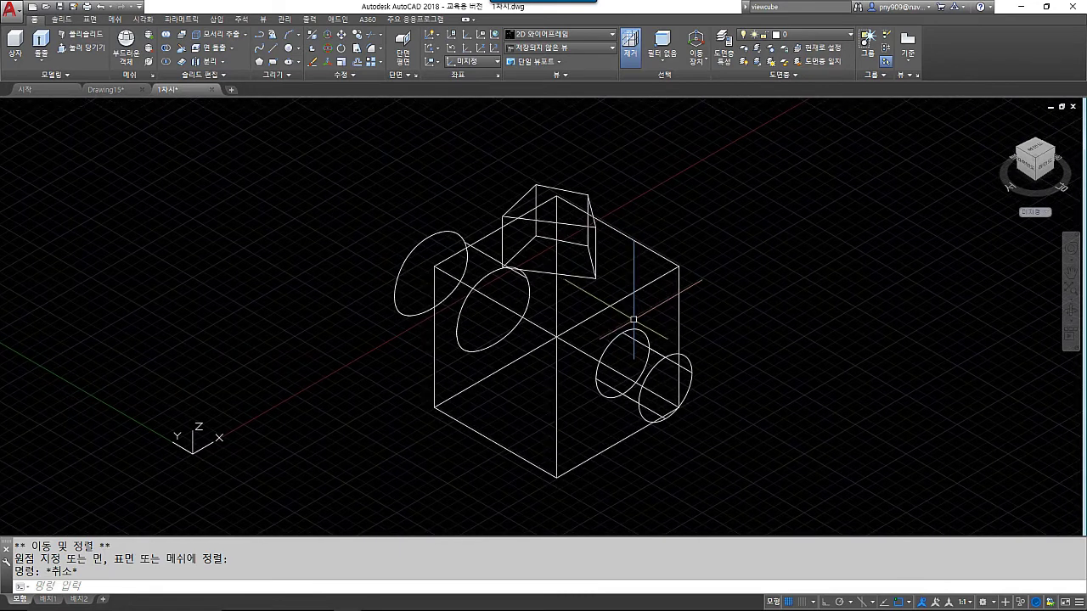
Step: Select the solid model, orbit around it, and return to the isometric view
{"action": "left_click", "coordinate": [576, 323]}
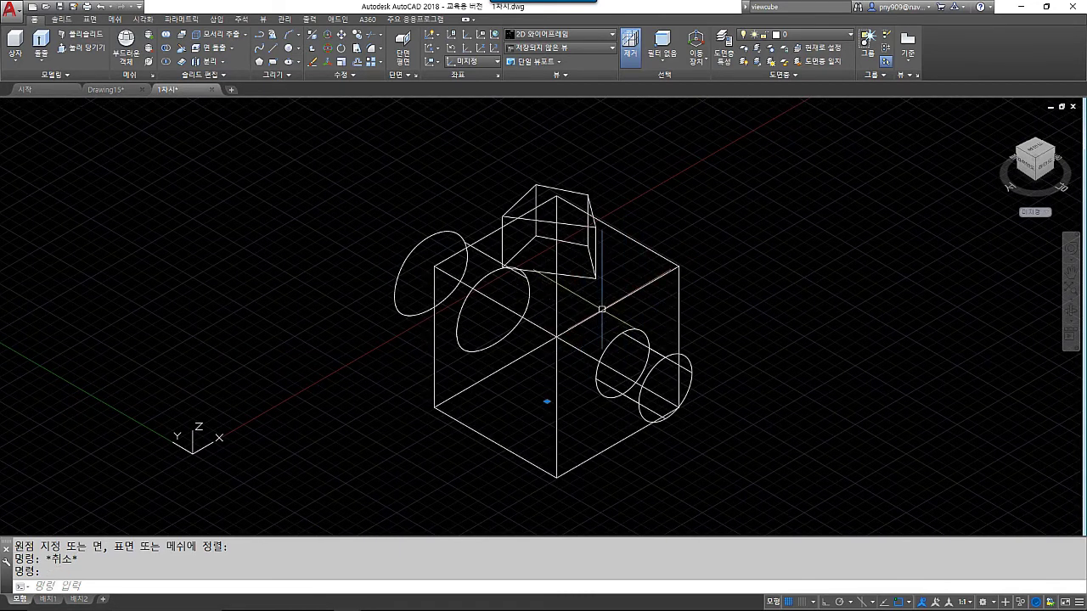
{"action": "mouse_move", "coordinate": [591, 291]}
{"action": "middle_mouse_down", "text": "shift"}
{"action": "mouse_move", "coordinate": [529, 291]}
{"action": "mouse_move", "coordinate": [578, 318]}
{"action": "mouse_move", "coordinate": [549, 309]}
{"action": "mouse_move", "coordinate": [563, 241]}
{"action": "mouse_move", "coordinate": [543, 311]}
{"action": "mouse_move", "coordinate": [451, 291]}
{"action": "mouse_move", "coordinate": [522, 218]}
{"action": "mouse_move", "coordinate": [558, 312]}
{"action": "mouse_move", "coordinate": [517, 235]}
{"action": "mouse_move", "coordinate": [639, 276]}
{"action": "mouse_move", "coordinate": [581, 311]}
{"action": "middle_mouse_up", "text": "shift"}
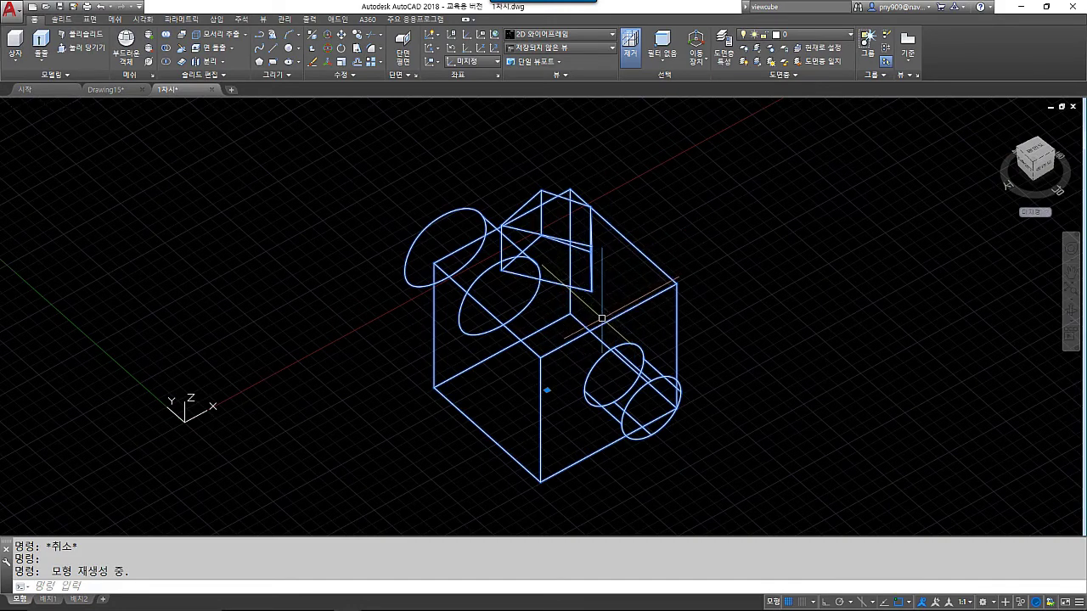
{"action": "middle_click_drag", "start_coordinate": [602, 318], "coordinate": [594, 297], "text": "shift"}
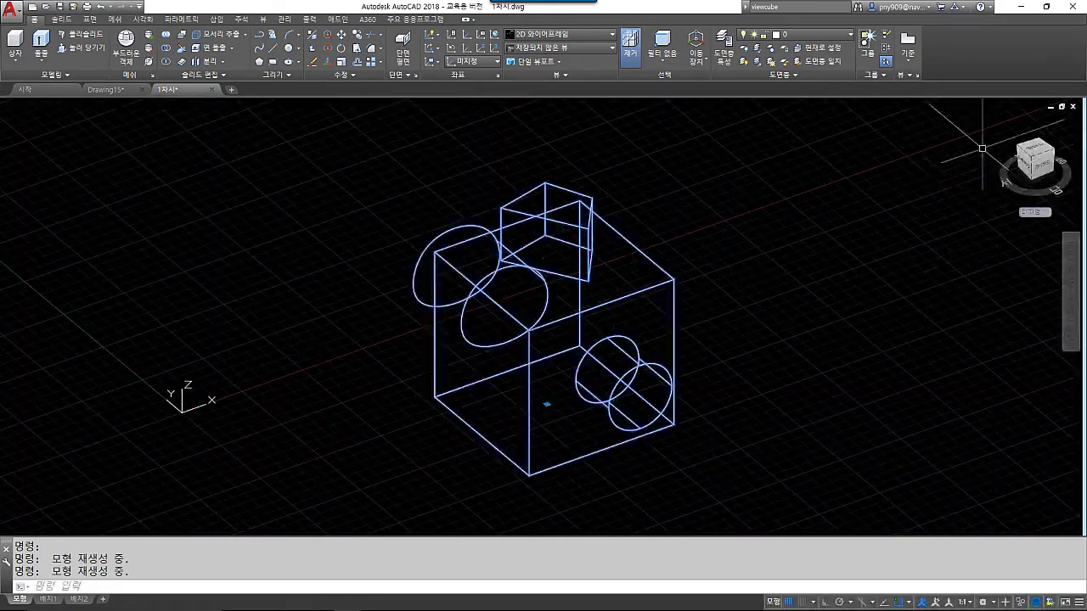
{"action": "left_click", "coordinate": [999, 121]}
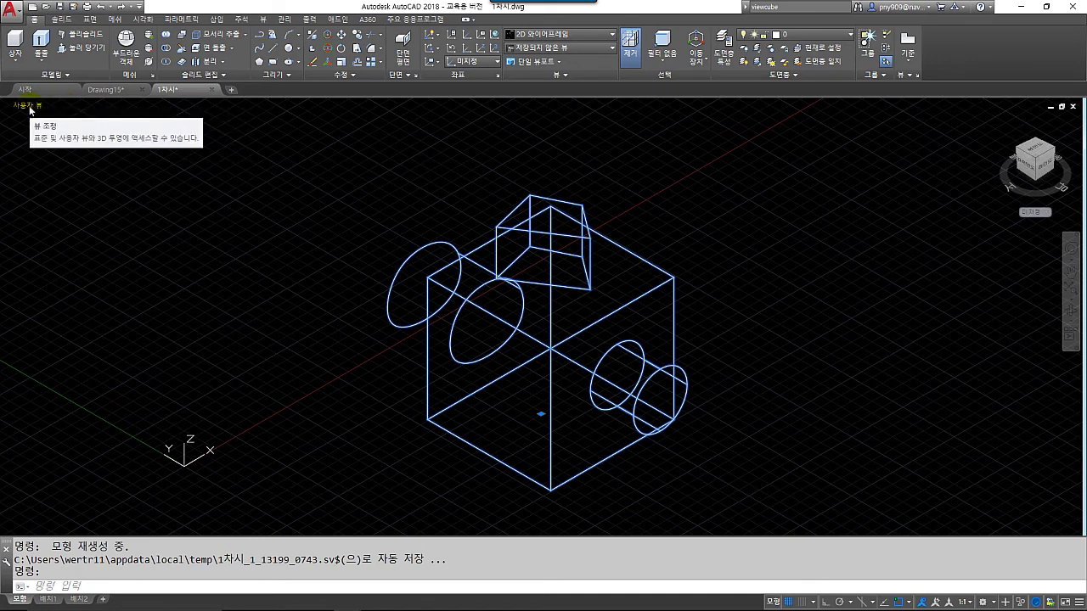
Step: Try the Conceptual (개념) visual style on the model, followed by the Hidden (숨김) style
{"action": "left_click", "coordinate": [83, 108]}
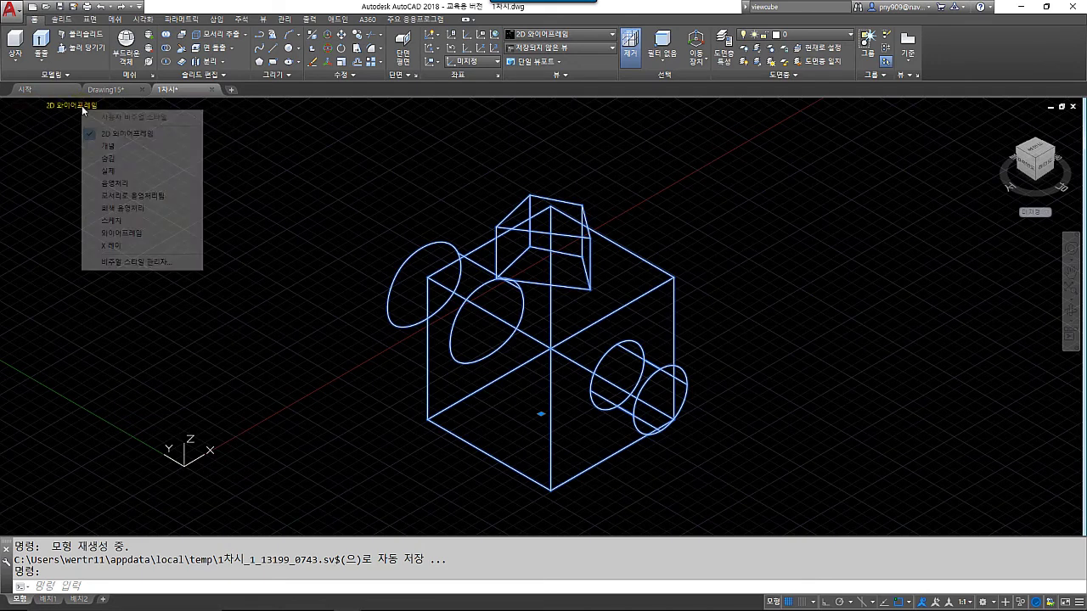
{"action": "left_click", "coordinate": [107, 145]}
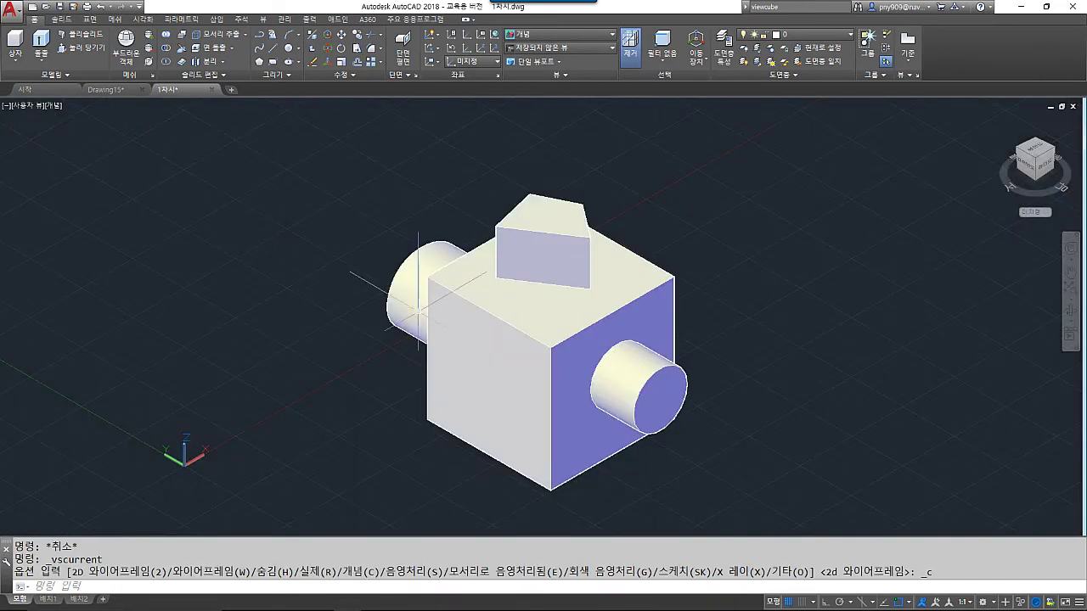
{"action": "left_click", "coordinate": [56, 107]}
{"action": "left_click", "coordinate": [85, 158]}
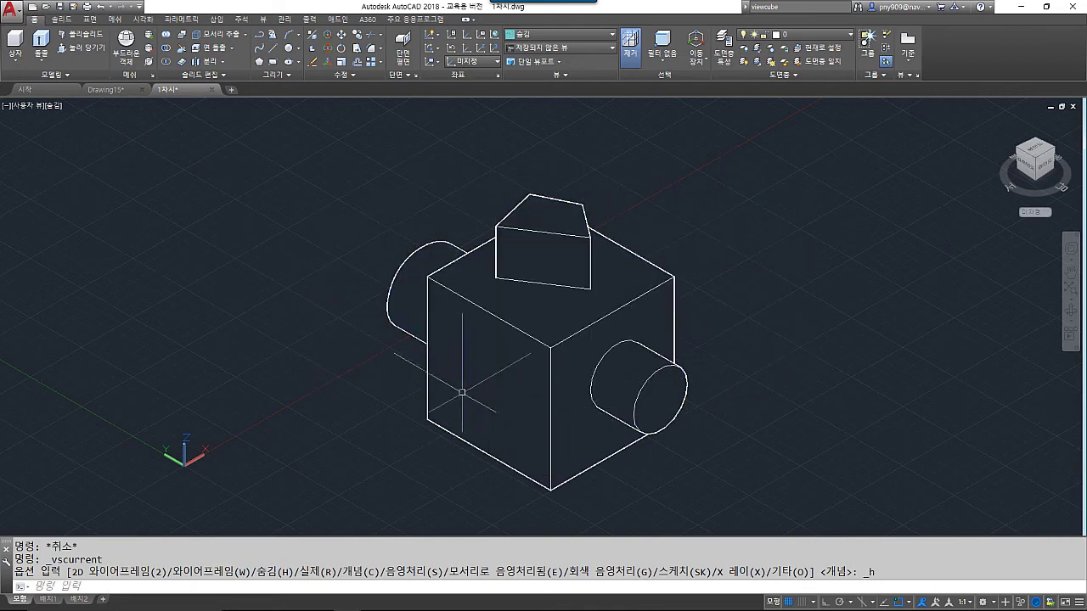
Step: Try the Realistic (실제) visual style on the model, followed by the Shaded (음영처리) style
{"action": "left_click", "coordinate": [51, 108]}
{"action": "left_click", "coordinate": [83, 174]}
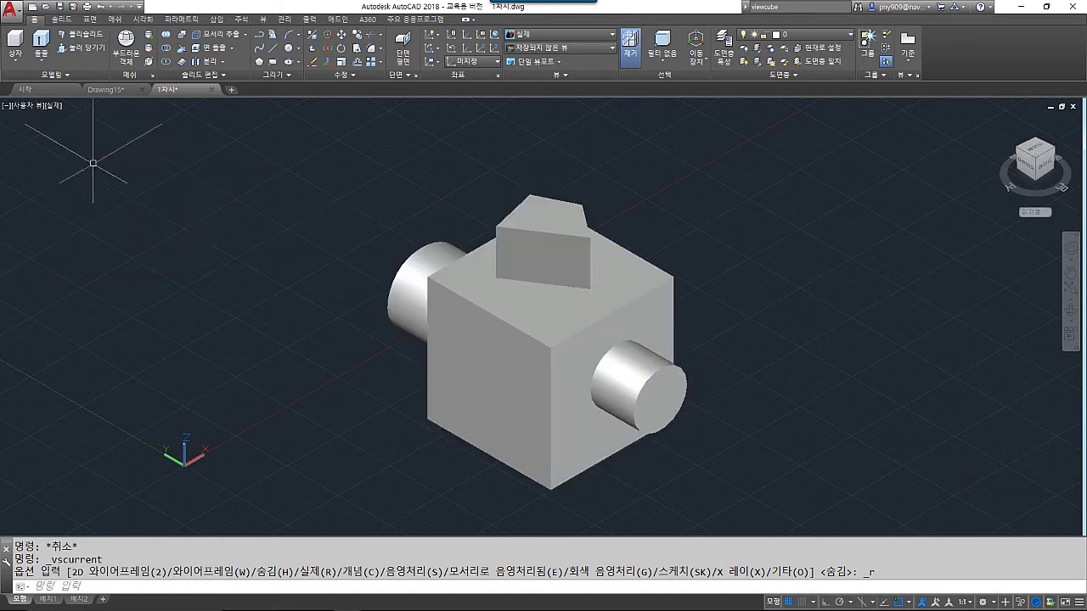
{"action": "left_click", "coordinate": [58, 109]}
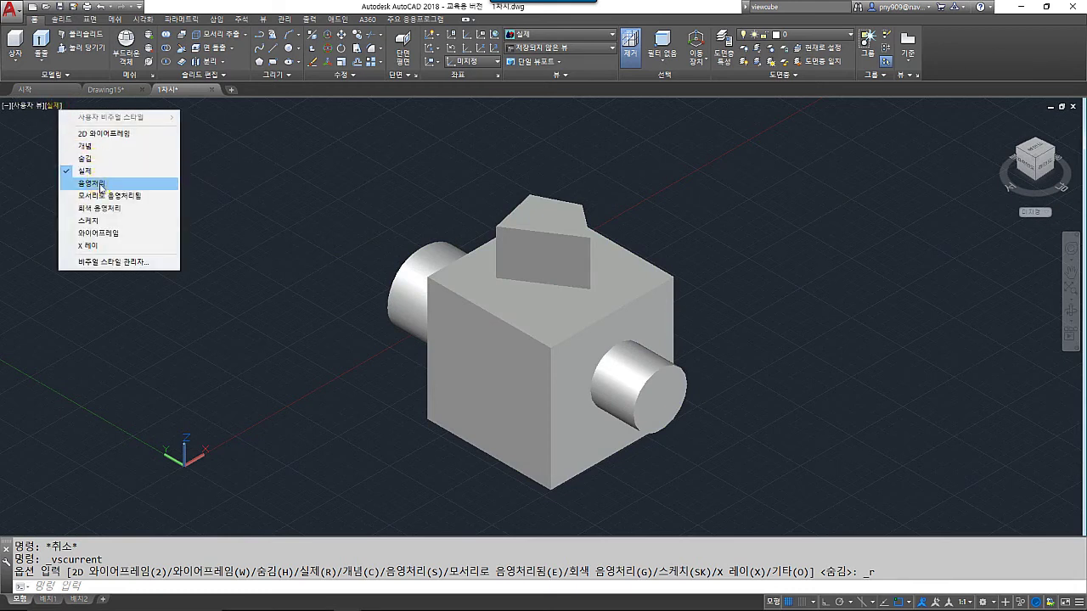
{"action": "left_click", "coordinate": [97, 180]}
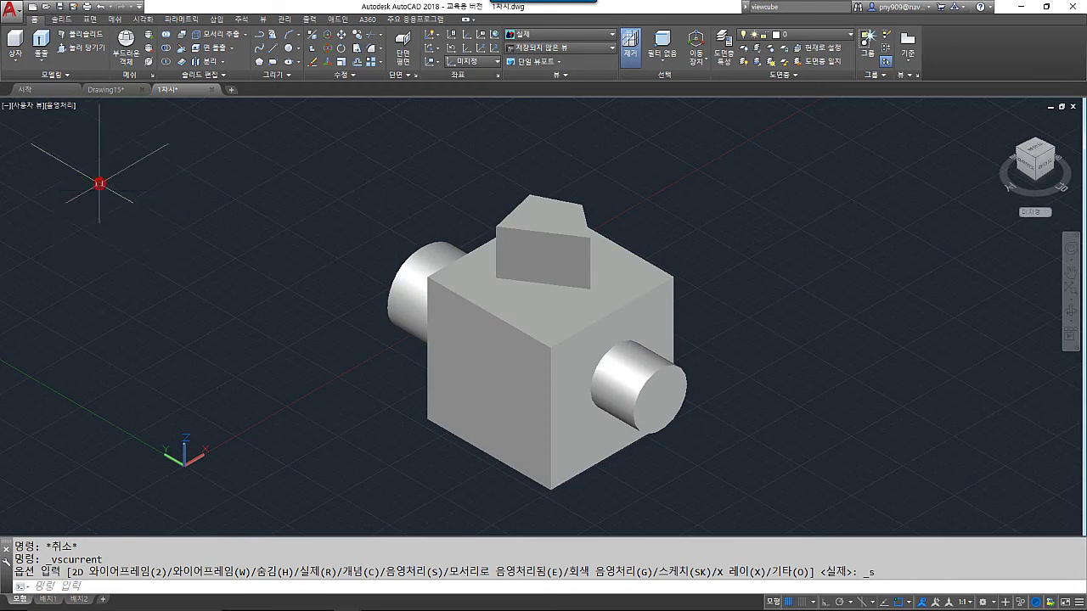
Step: Try the Sketchy (스케치) visual style on the model, followed by the Wireframe (와이어프레임) style
{"action": "left_click", "coordinate": [68, 106]}
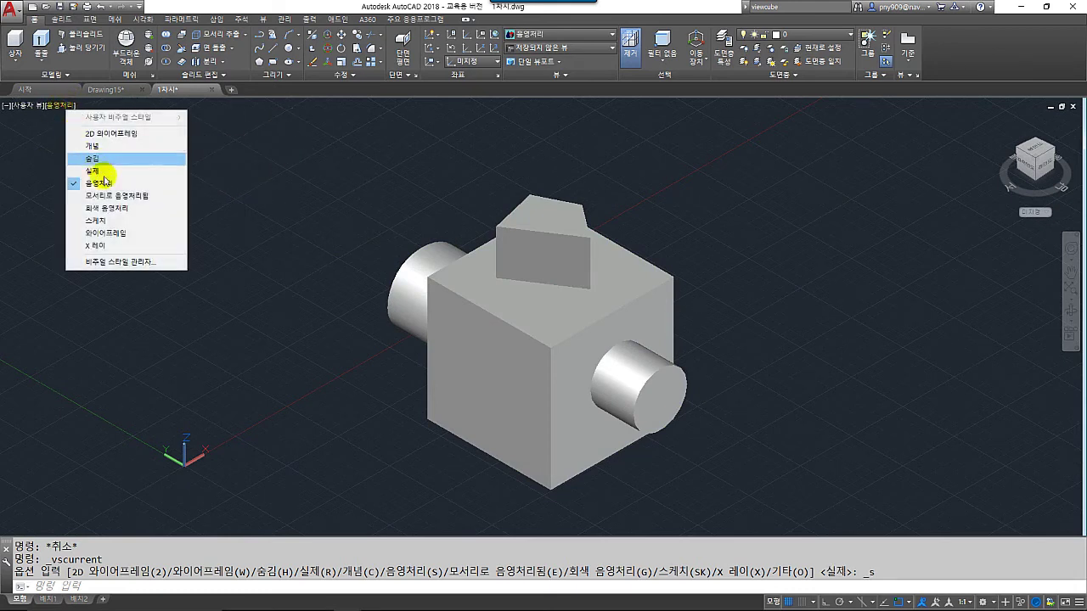
{"action": "left_click", "coordinate": [107, 220]}
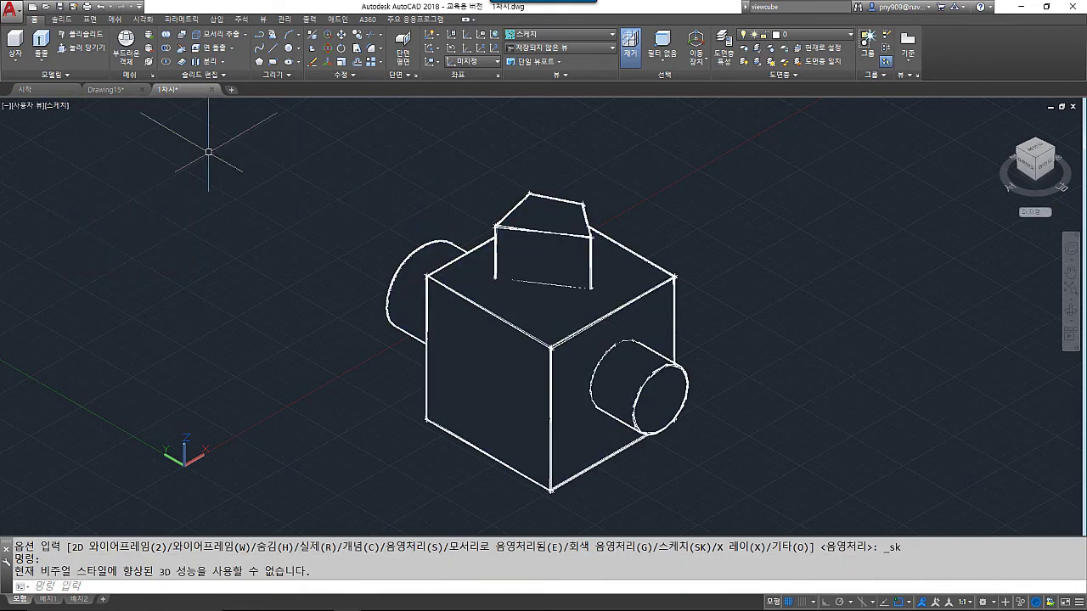
{"action": "left_click", "coordinate": [60, 108]}
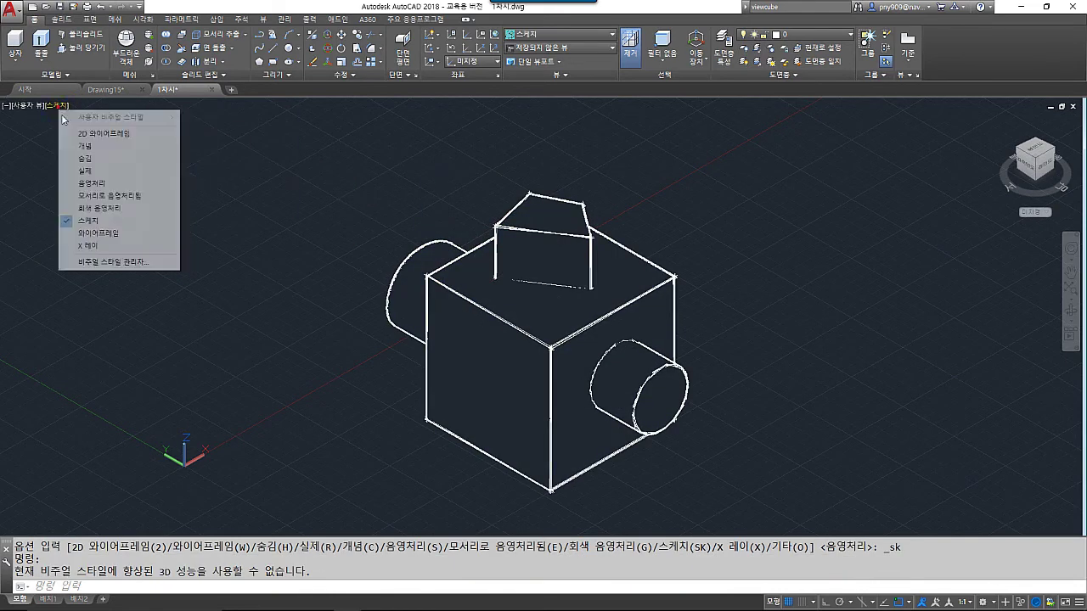
{"action": "left_click", "coordinate": [100, 234]}
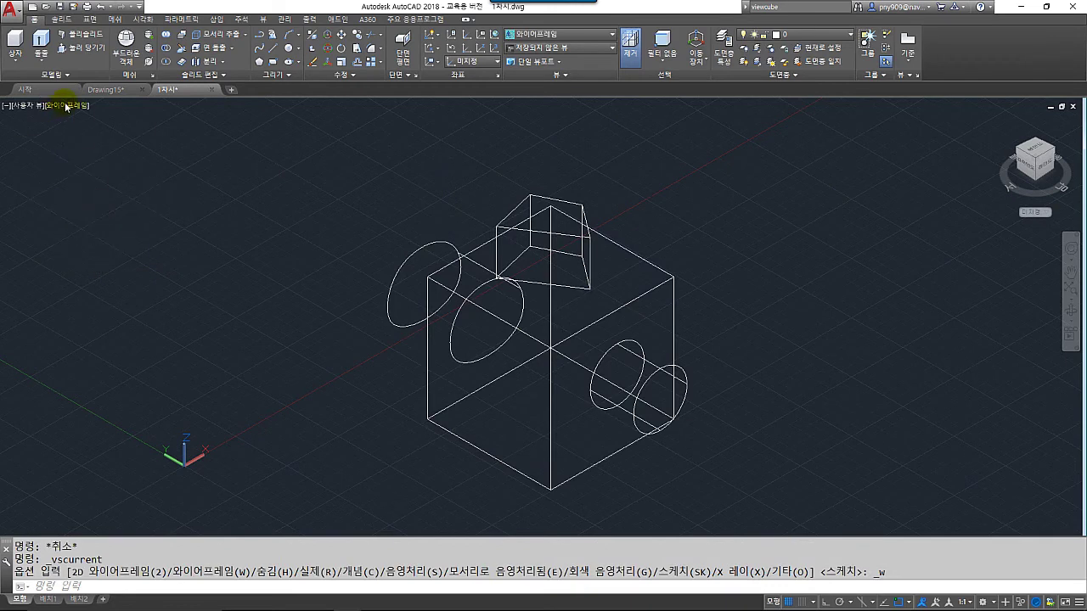
Step: Display the model with the X-Ray (X 레이) visual style
{"action": "left_click", "coordinate": [68, 108]}
{"action": "left_click", "coordinate": [81, 241]}
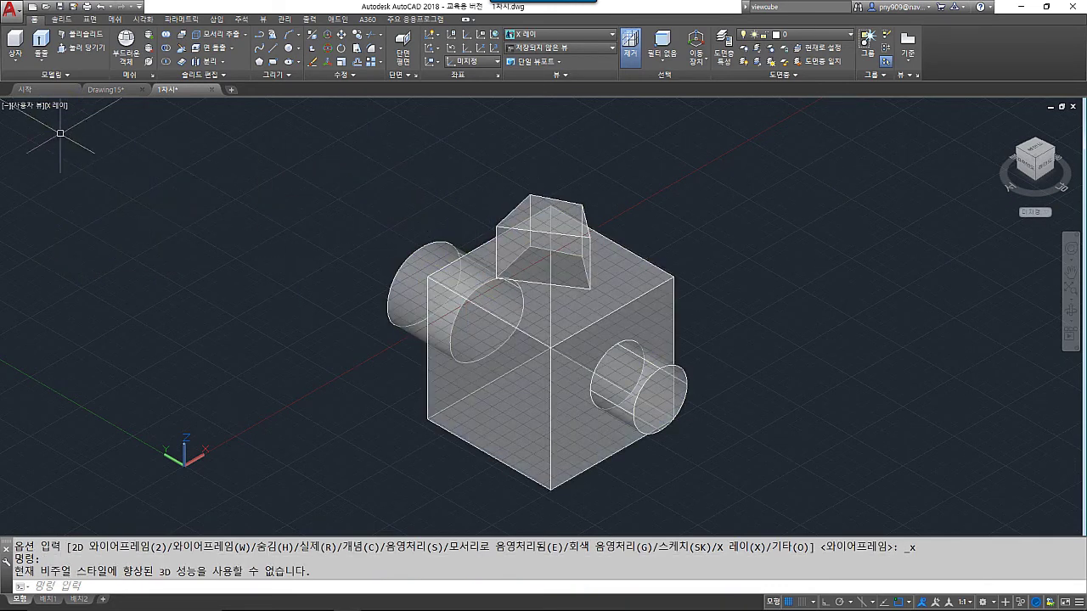
Step: Open the Visual Styles Manager and show the settings of the Conceptual (개념) style
{"action": "left_click", "coordinate": [57, 107]}
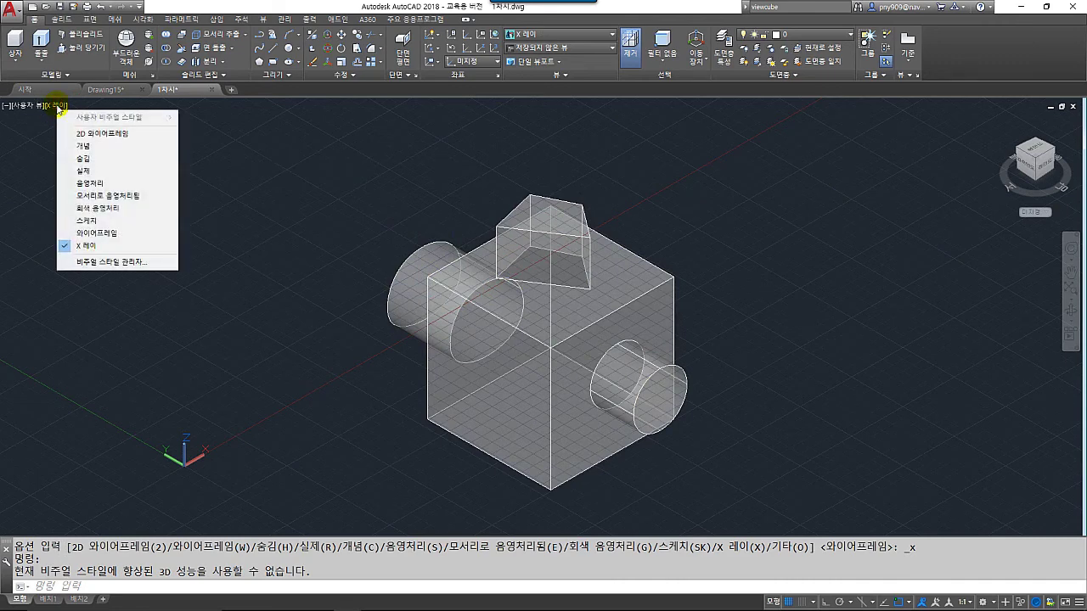
{"action": "left_click", "coordinate": [126, 263]}
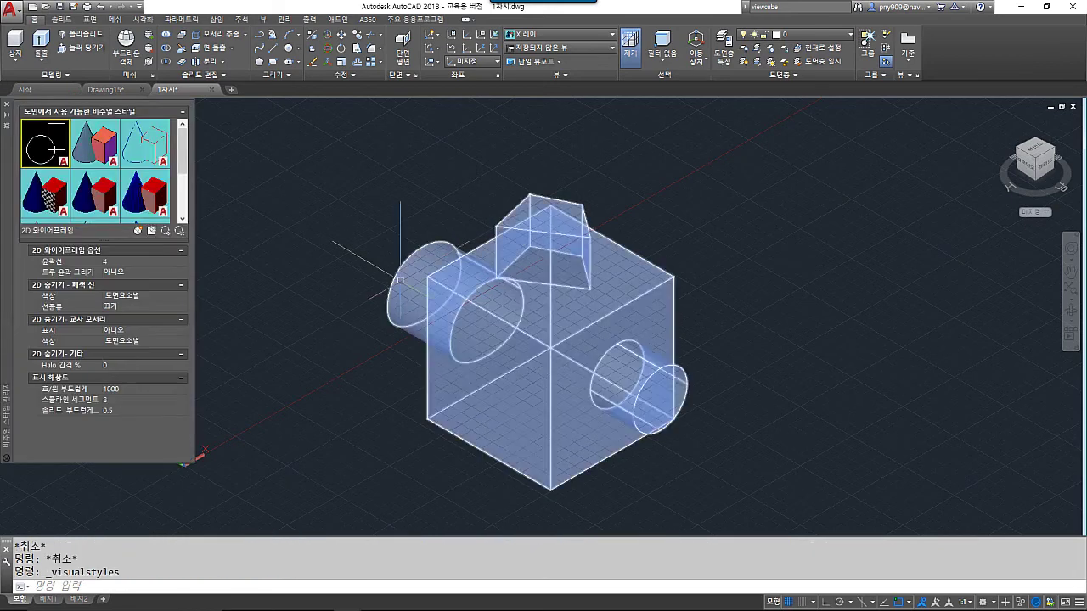
{"action": "left_click", "coordinate": [86, 170]}
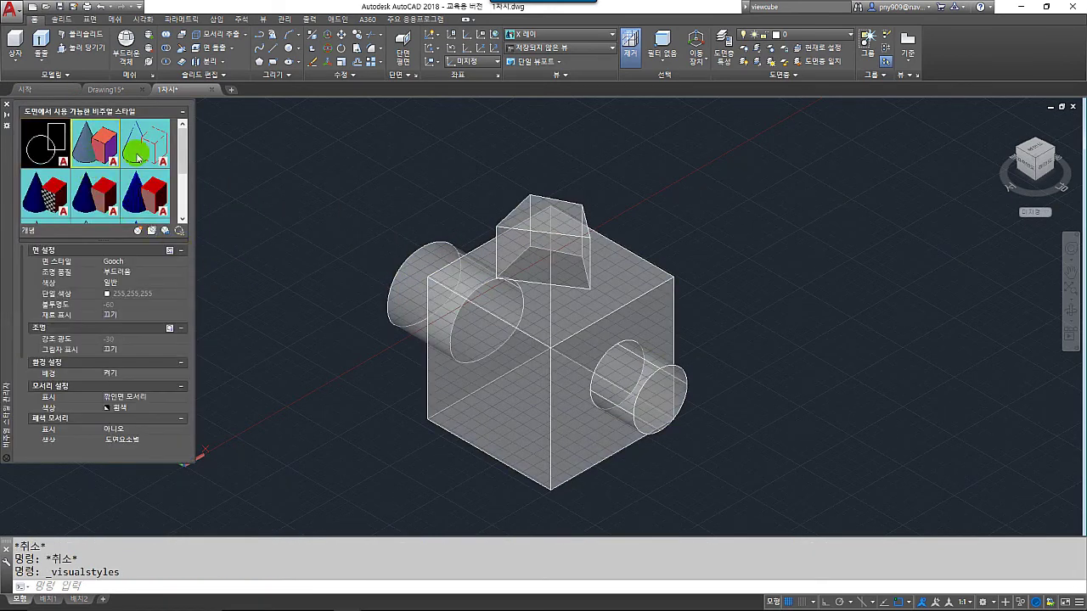
Step: Compare the settings of the Hidden (숨김), Shaded with Edges (모서리로 음영처리됨) and Realistic (실제) styles in the Visual Styles Manager
{"action": "left_click", "coordinate": [134, 153]}
{"action": "left_click", "coordinate": [144, 191]}
{"action": "left_click", "coordinate": [58, 195]}
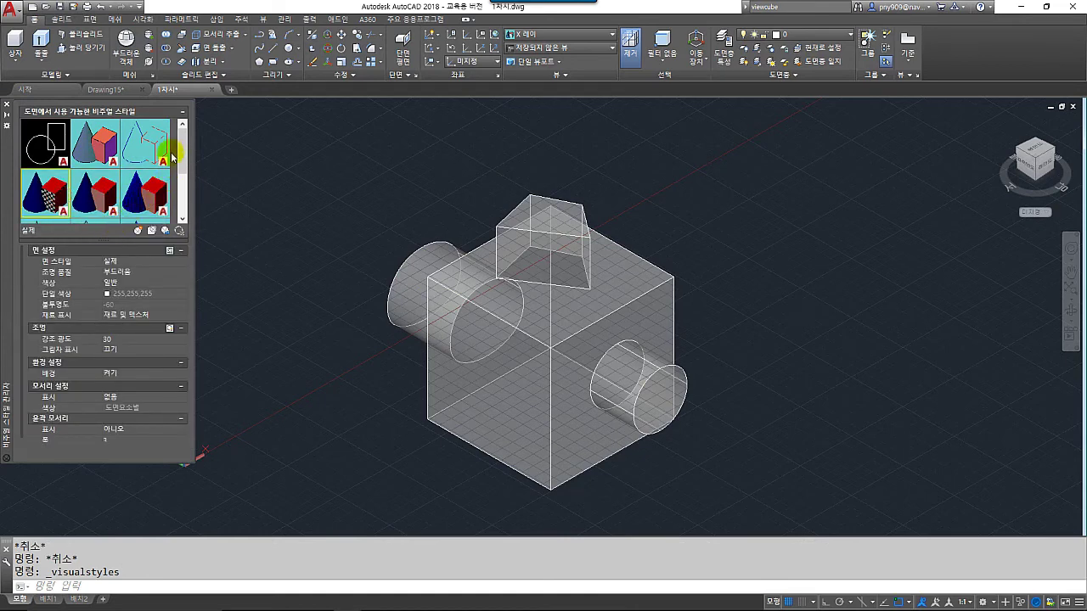
Step: Try the Sketchy (스케치) style from the Visual Styles Manager on the model, followed by Wireframe (와이어프레임)
{"action": "left_click_drag", "start_coordinate": [187, 149], "coordinate": [186, 187]}
{"action": "left_click", "coordinate": [91, 157]}
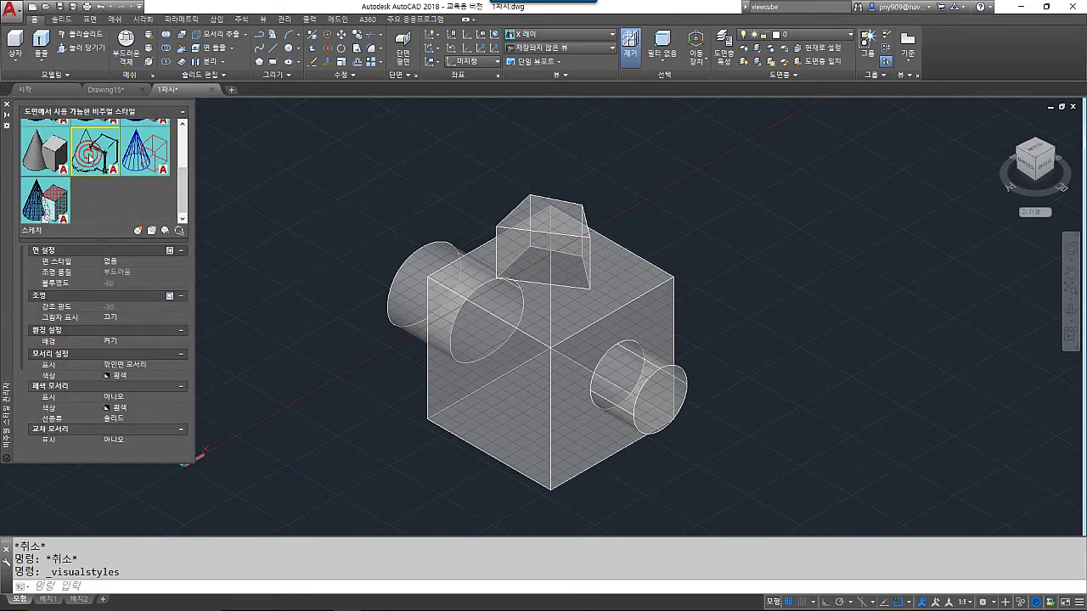
{"action": "double_click", "coordinate": [91, 158]}
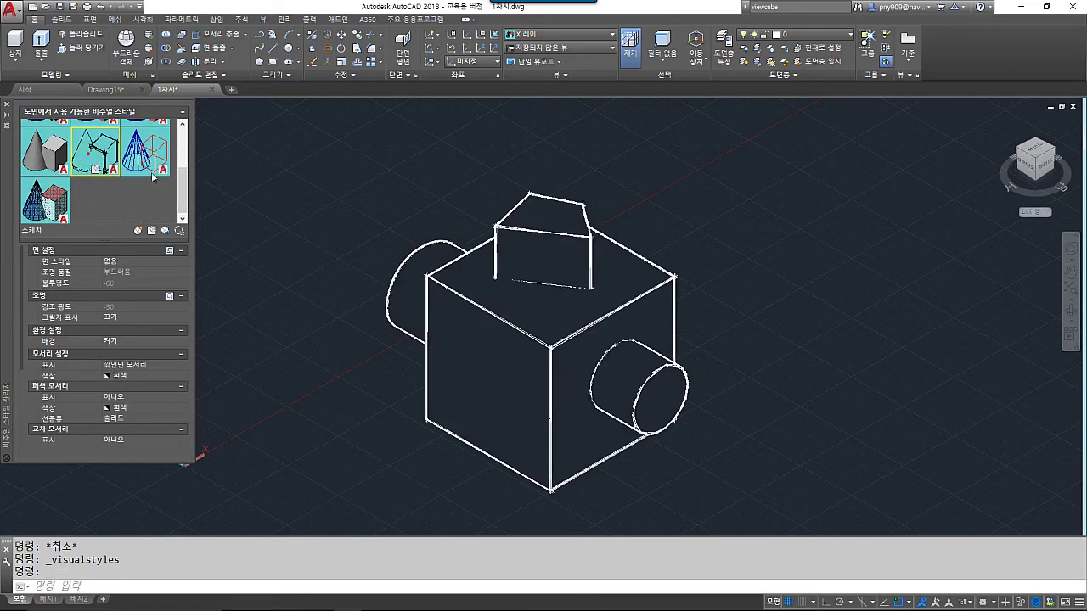
{"action": "double_click", "coordinate": [145, 158]}
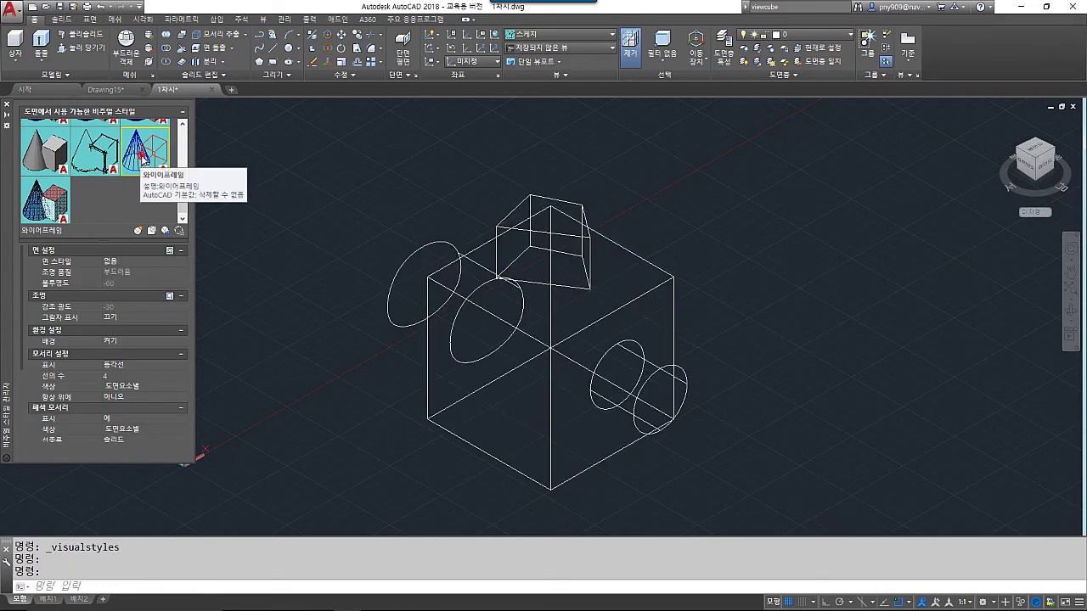
Step: Try the X-Ray (X 레이) style from the Visual Styles Manager on the model, followed by Shades of Gray (회색 음영처리)
{"action": "left_click", "coordinate": [50, 202]}
{"action": "double_click", "coordinate": [49, 201]}
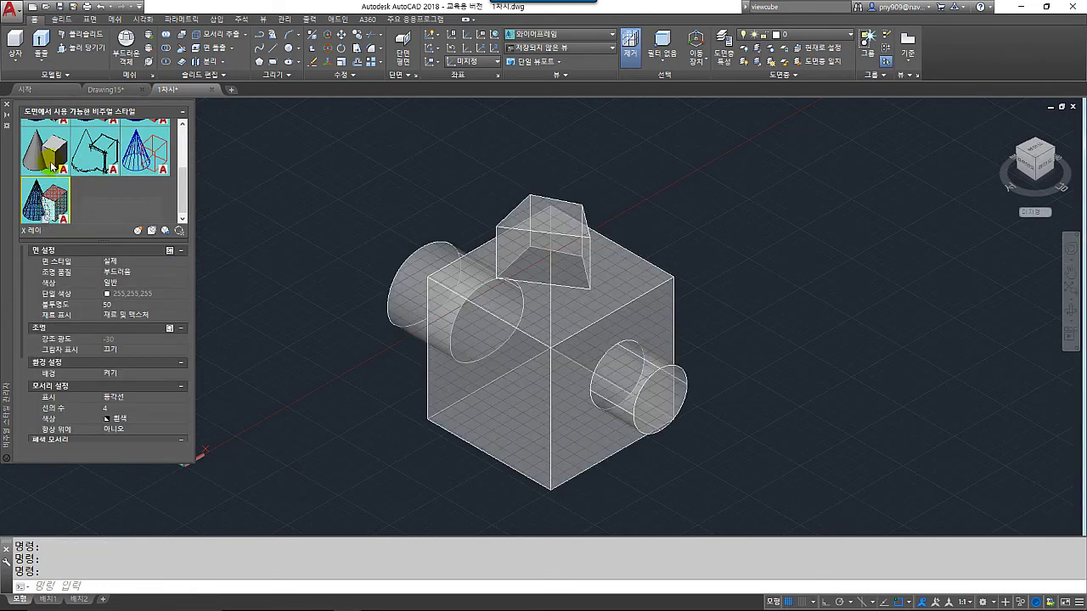
{"action": "double_click", "coordinate": [53, 167]}
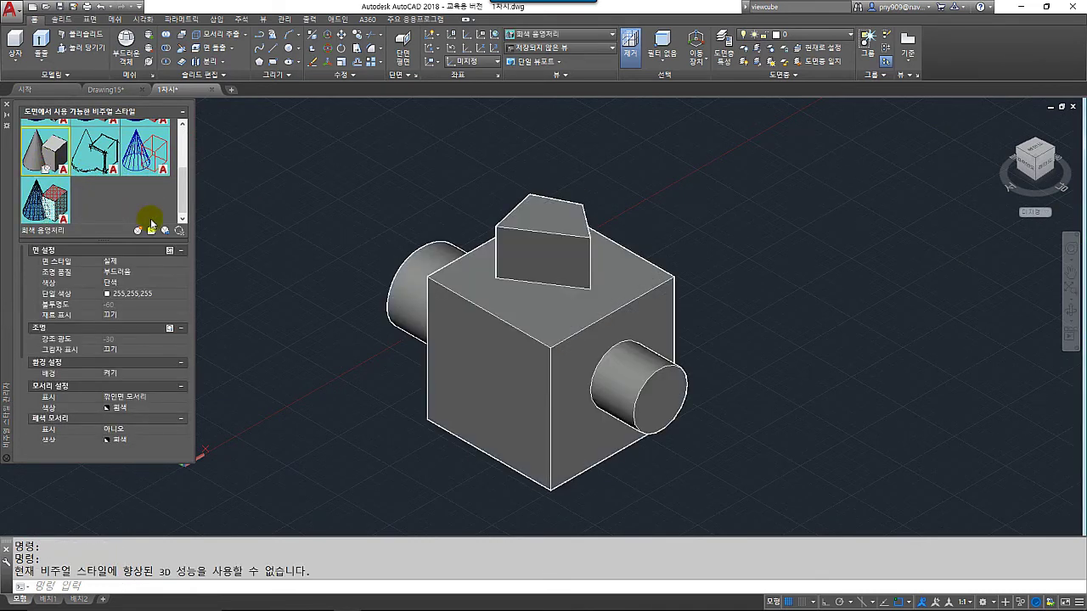
Step: Apply the Shaded (음영처리) style from the Visual Styles Manager to the model and close the manager
{"action": "scroll", "coordinate": [181, 201], "scroll_direction": "up", "scroll_amount": 3}
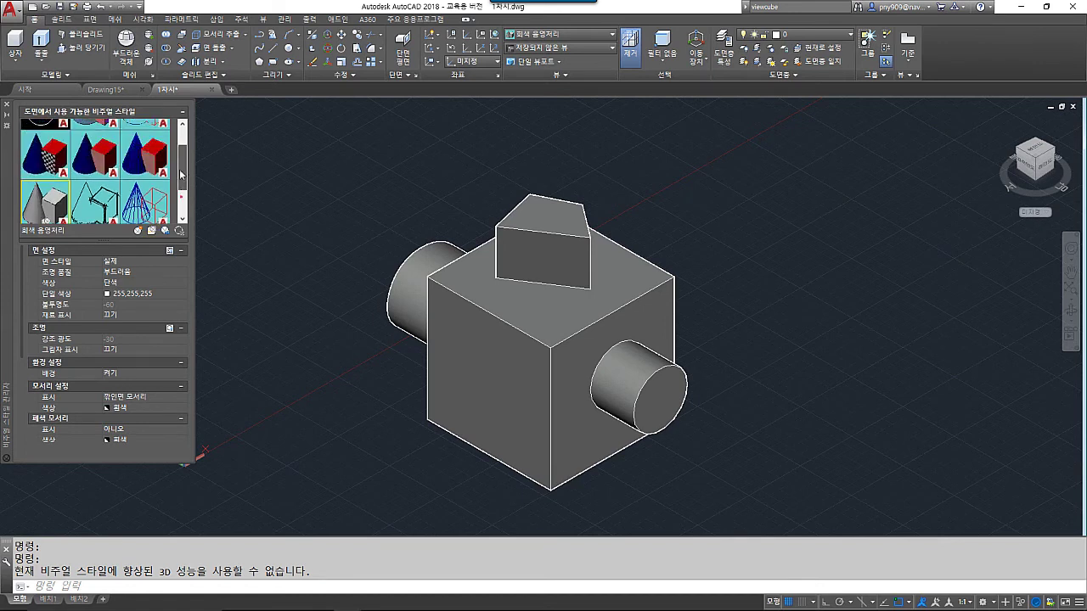
{"action": "left_click", "coordinate": [115, 193]}
{"action": "double_click", "coordinate": [124, 194]}
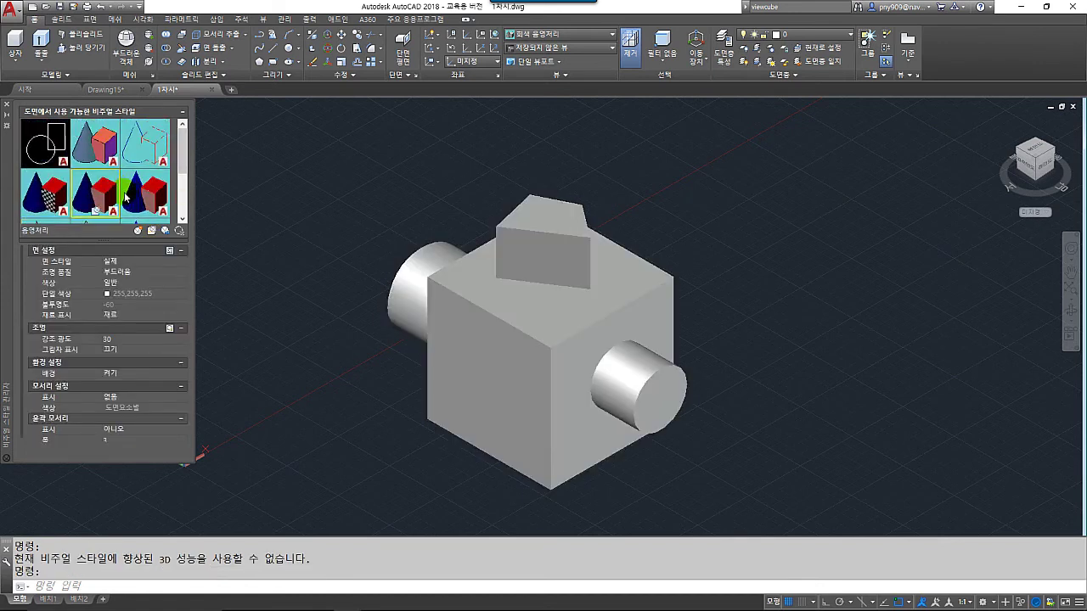
{"action": "left_click", "coordinate": [7, 106]}
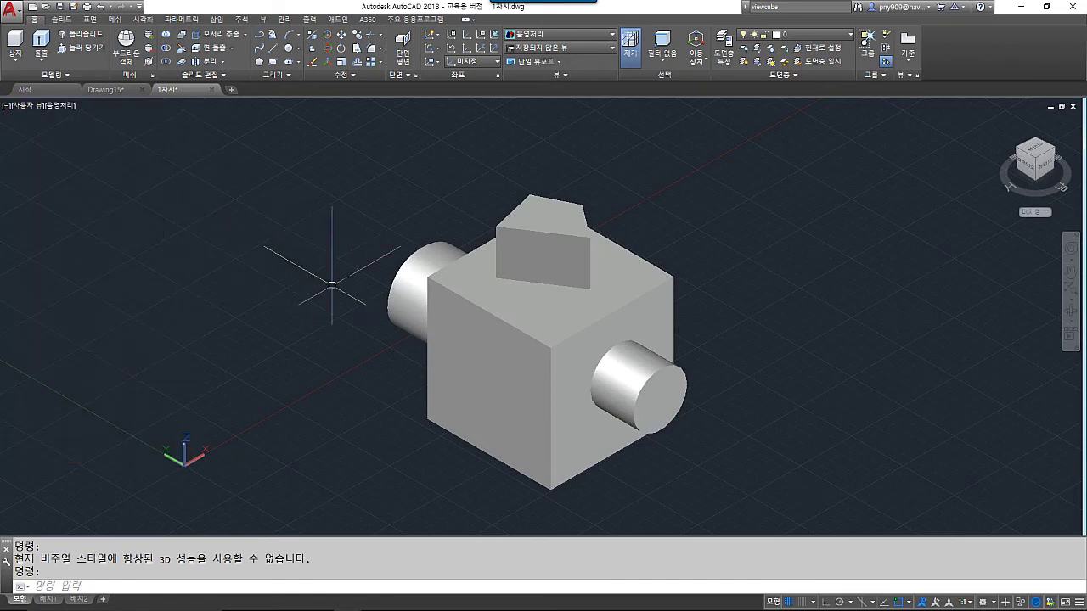
Step: Orbit the model, view it from the back and top with the ViewCube, restore the Home view and clear the selection
{"action": "middle_click_drag", "start_coordinate": [391, 335], "coordinate": [310, 335]}
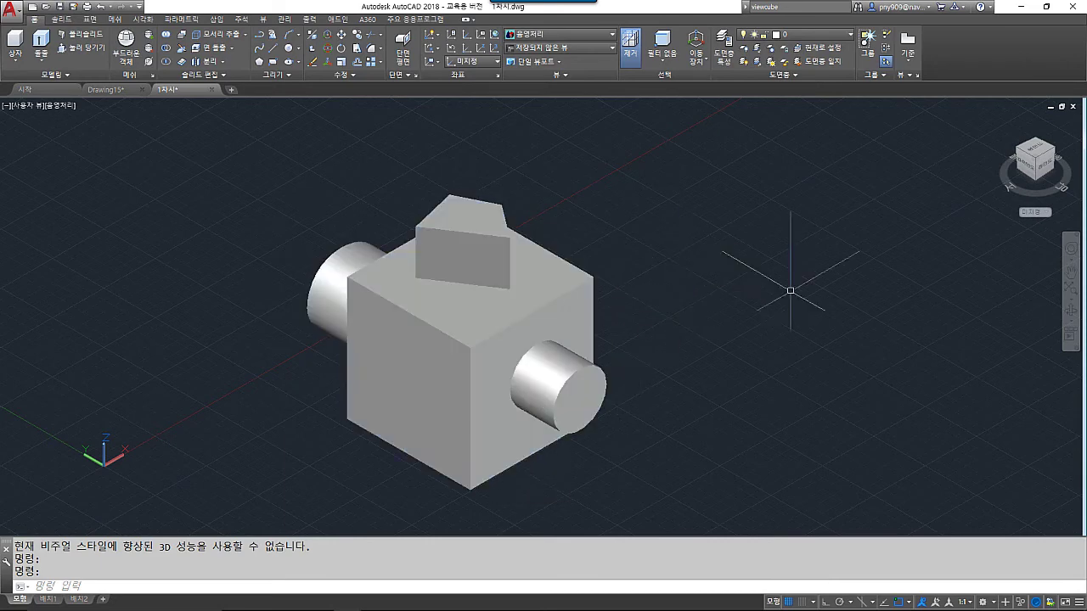
{"action": "left_click", "coordinate": [448, 316]}
{"action": "middle_click_drag", "start_coordinate": [412, 340], "coordinate": [565, 352], "text": "shift"}
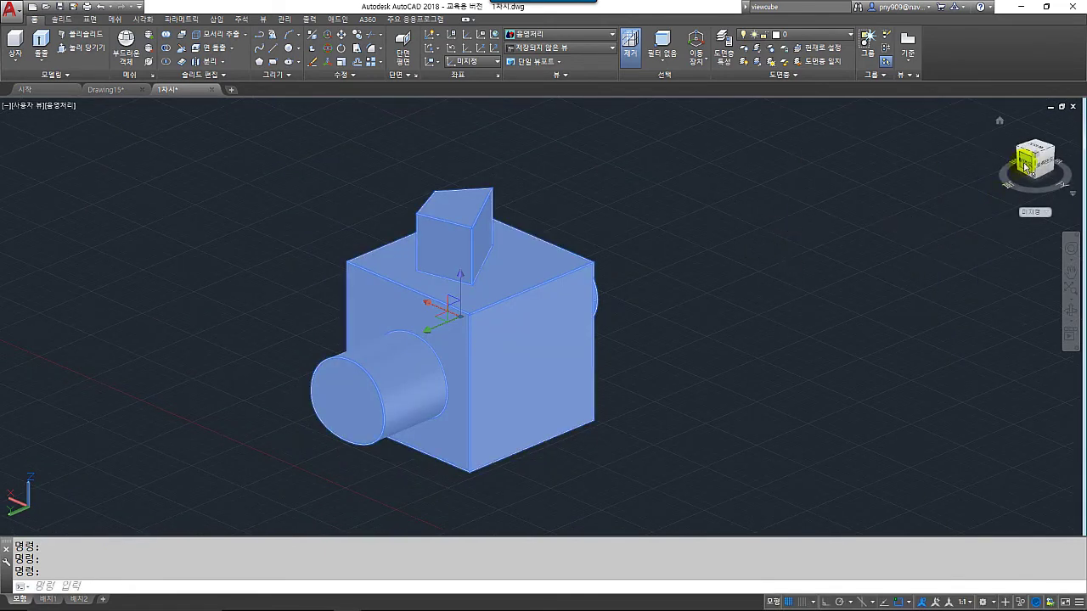
{"action": "left_click", "coordinate": [1026, 167]}
{"action": "left_click", "coordinate": [1036, 139]}
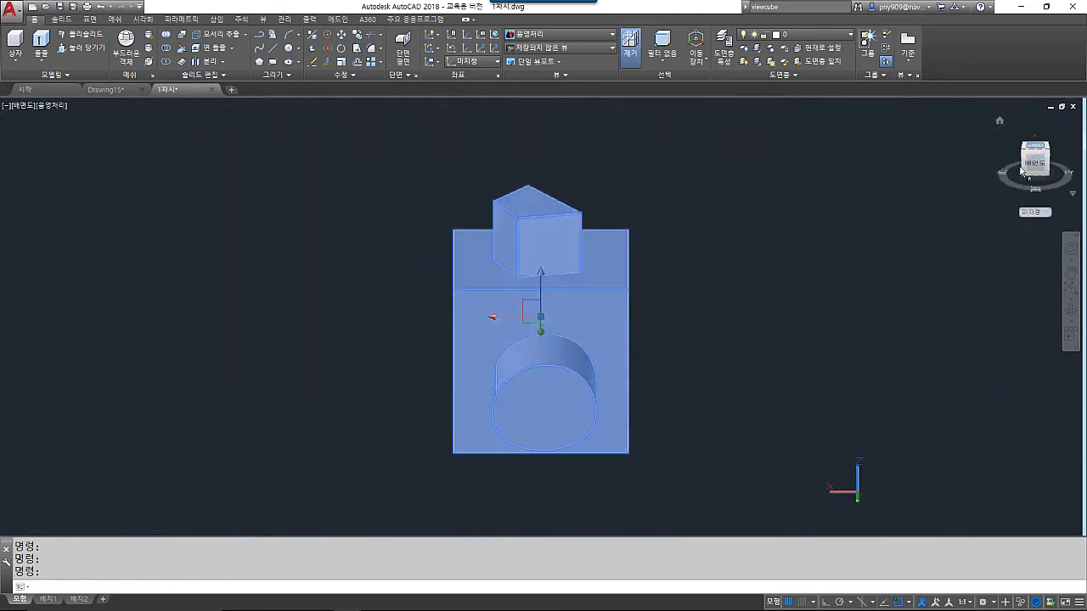
{"action": "left_click", "coordinate": [1002, 125]}
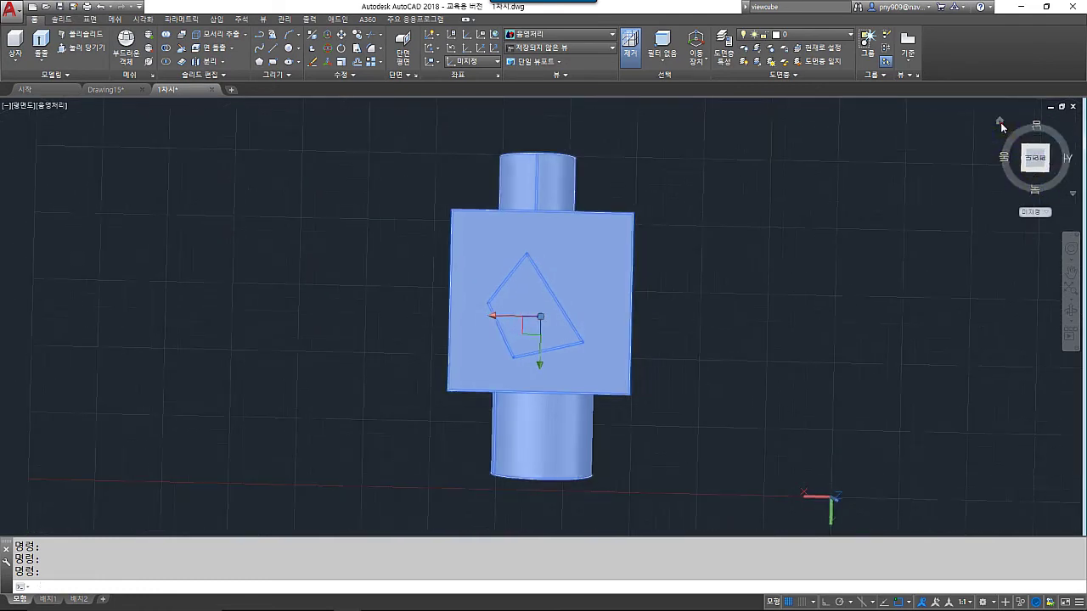
{"action": "key", "text": "Escape"}
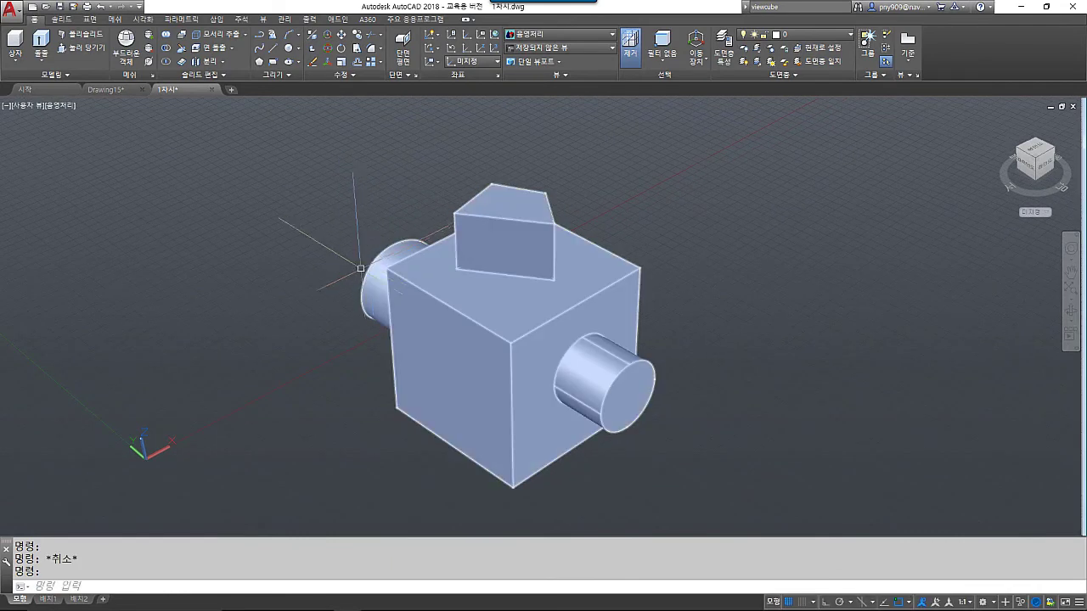
Step: Run the SHADEMODE command to examine its visual style options, choose Other (기타) and cancel the command
{"action": "middle_click_drag", "start_coordinate": [369, 289], "coordinate": [365, 286]}
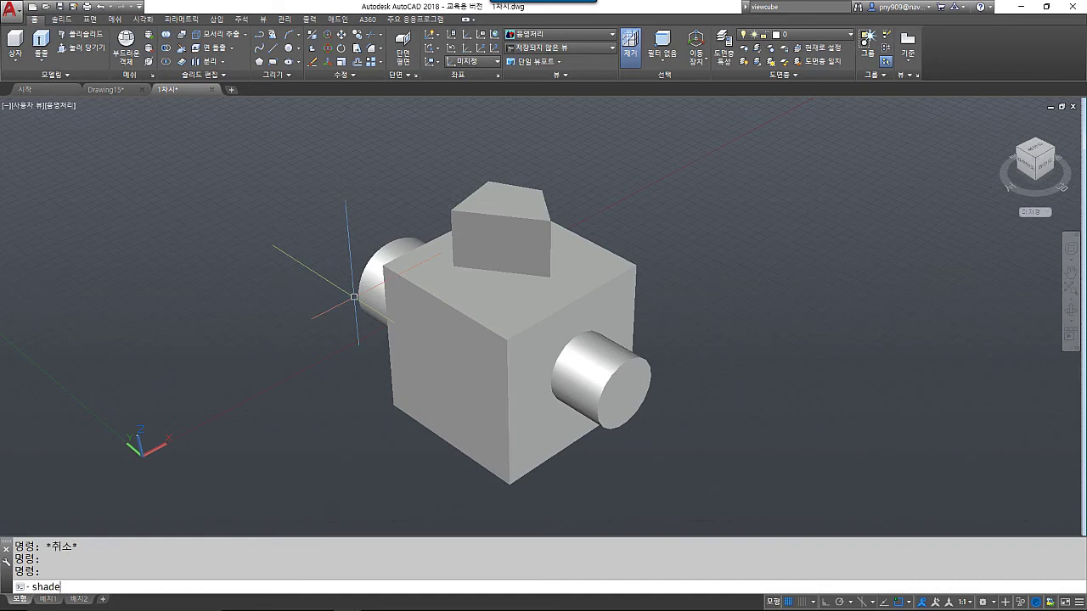
{"action": "type", "text": "shademode"}
{"action": "key", "text": "Return"}
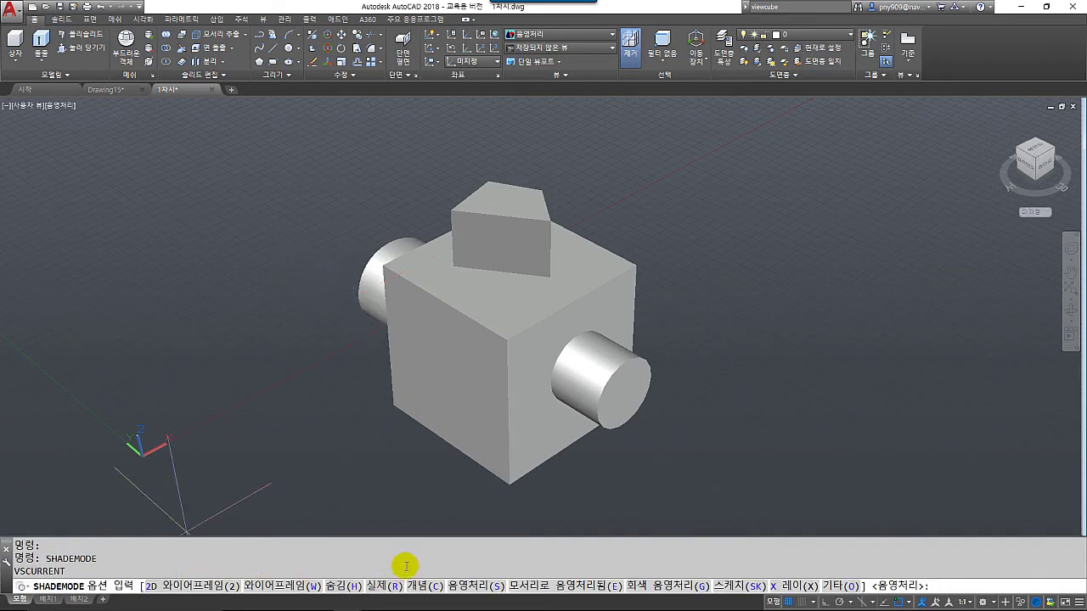
{"action": "left_click", "coordinate": [839, 587]}
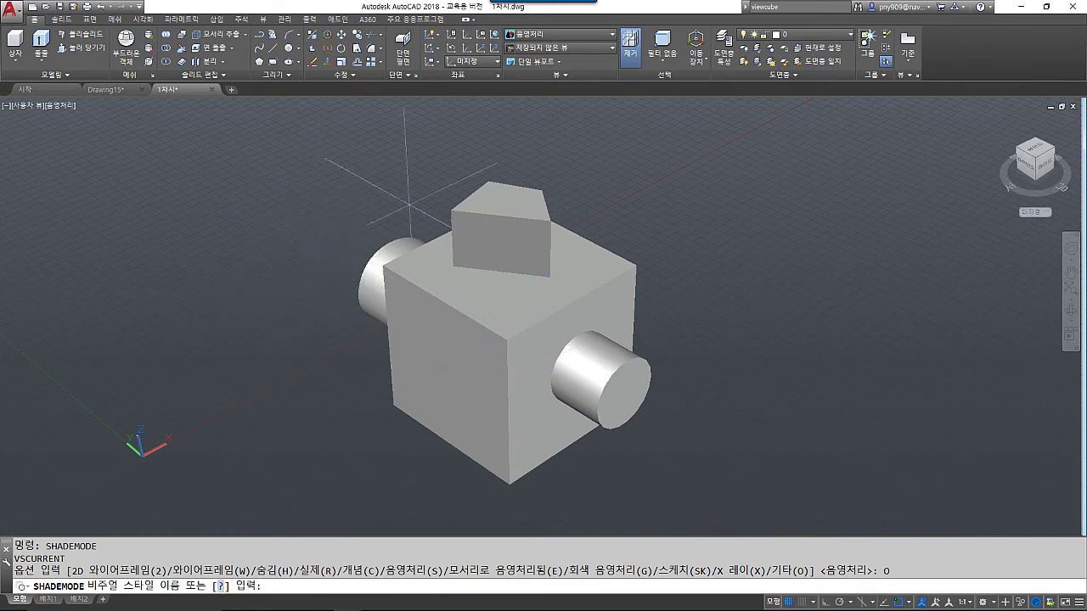
{"action": "key", "text": "Escape"}
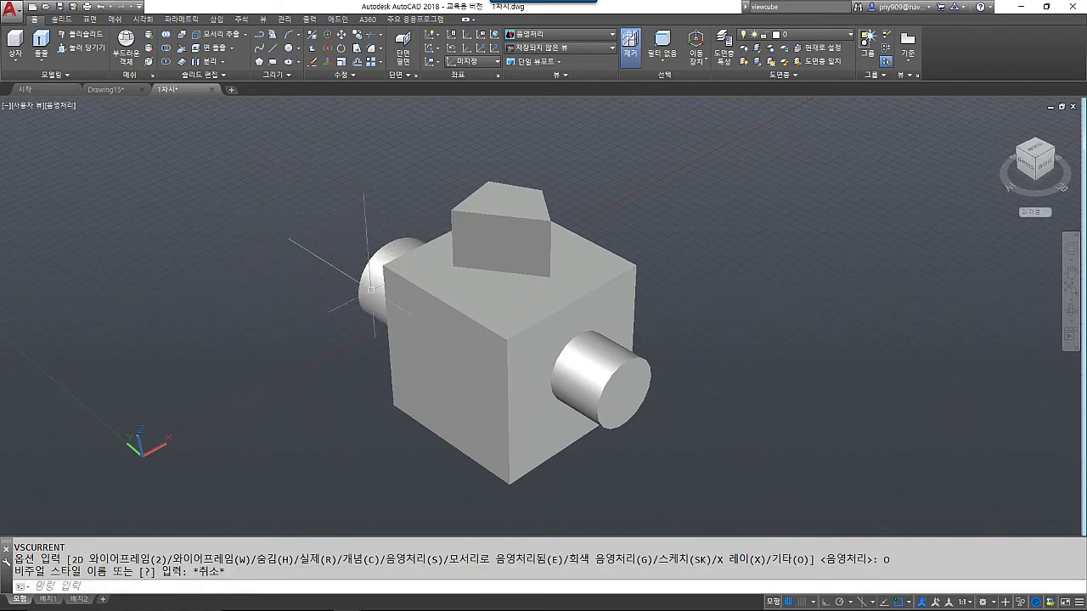
{"action": "middle_click_drag", "start_coordinate": [468, 360], "coordinate": [422, 364]}
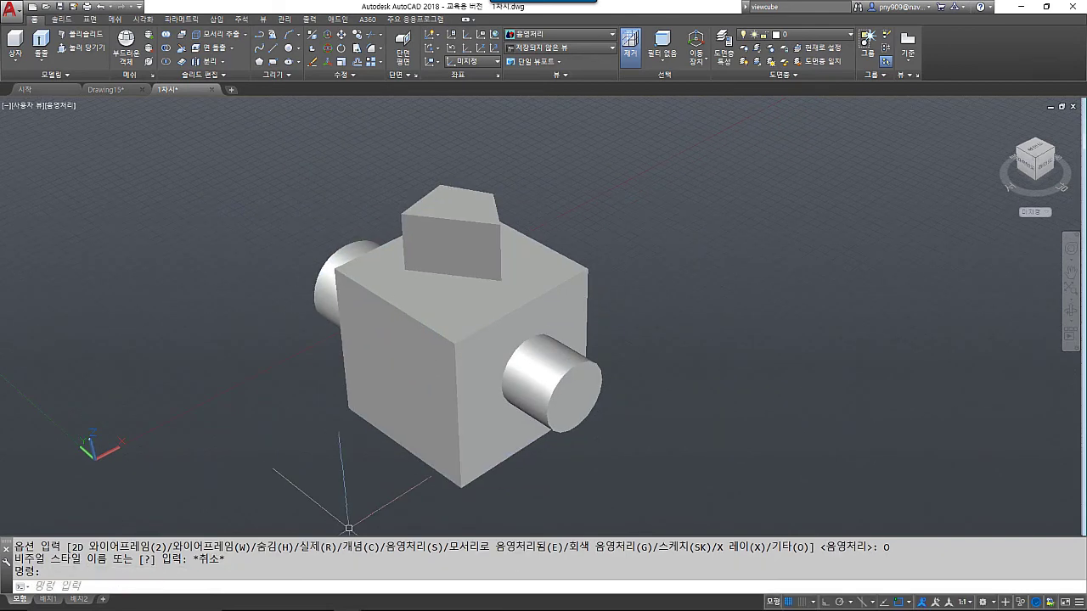
{"action": "middle_click_drag", "start_coordinate": [534, 313], "coordinate": [560, 310]}
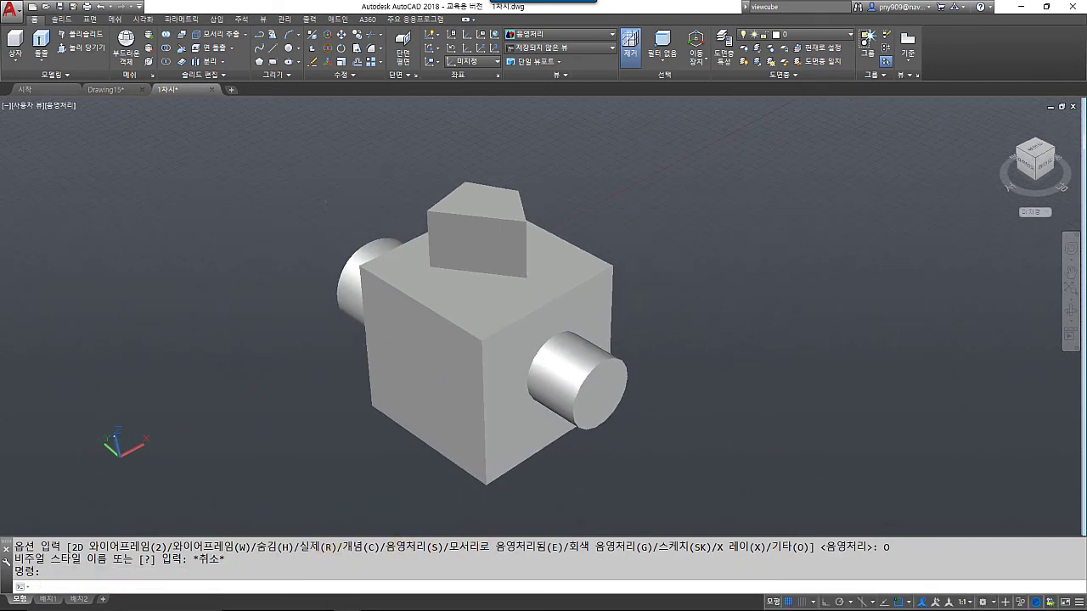
{"action": "middle_click_drag", "start_coordinate": [347, 297], "coordinate": [383, 294]}
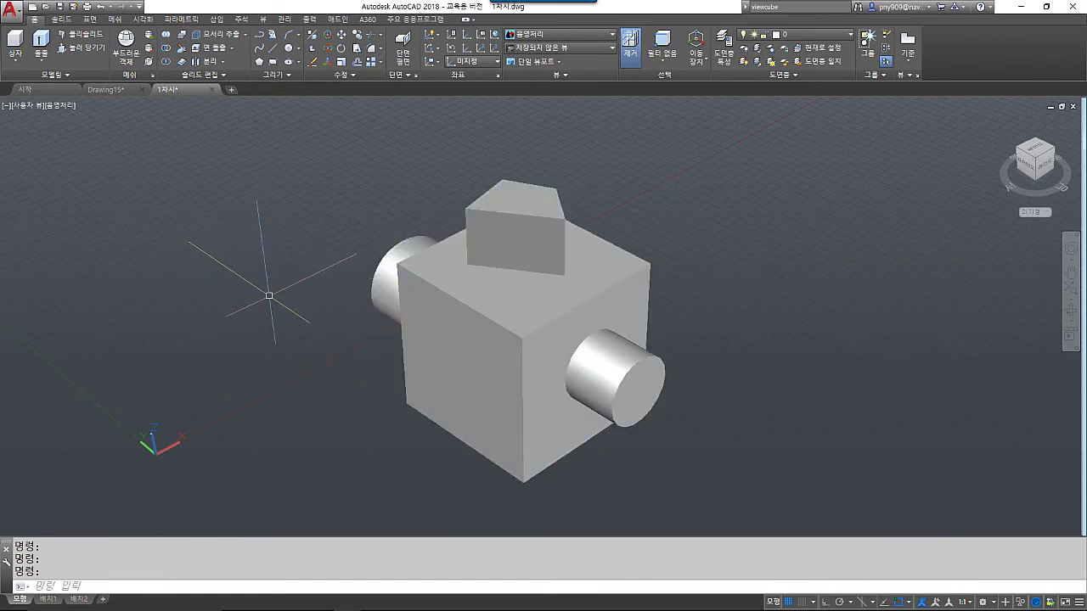
Step: Open the Materials Browser (재료 검색기) and hide the library tree so the Autodesk library's materials fill the list
{"action": "left_click", "coordinate": [146, 19]}
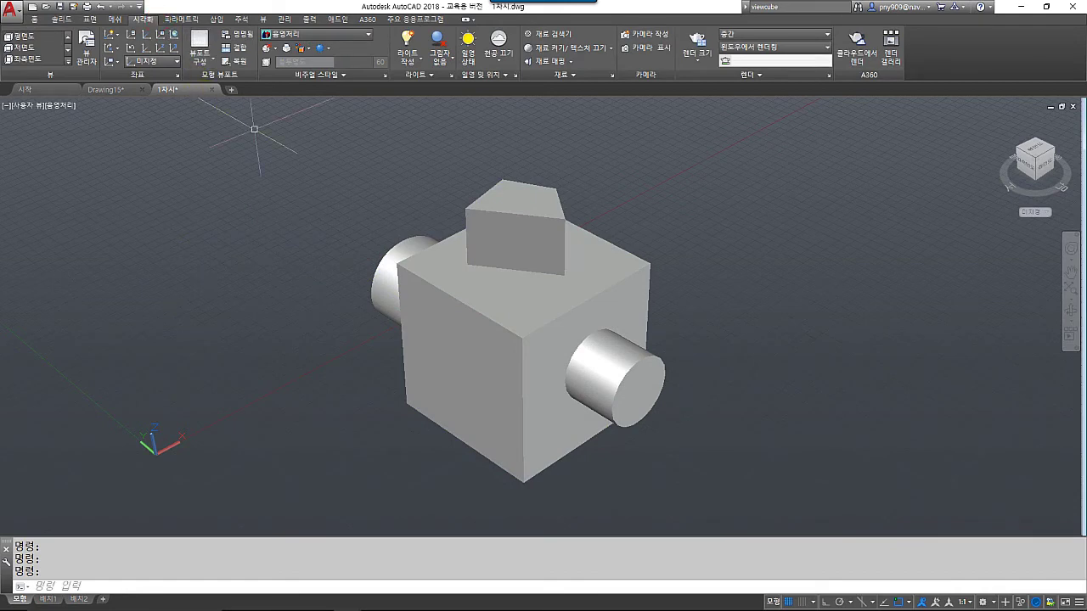
{"action": "middle_click_drag", "start_coordinate": [431, 308], "coordinate": [453, 315]}
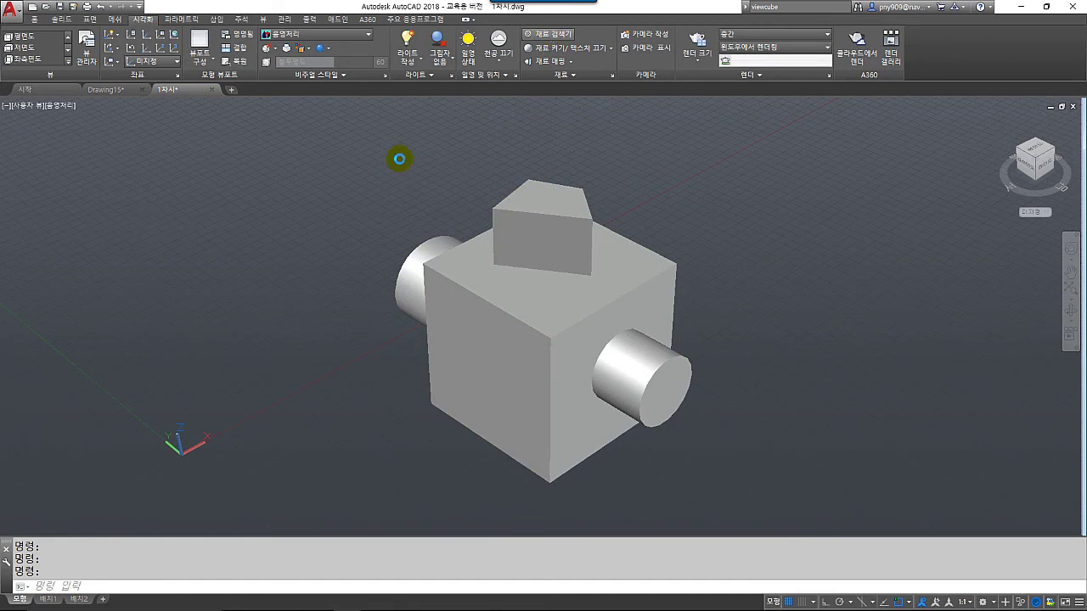
{"action": "left_click", "coordinate": [548, 34]}
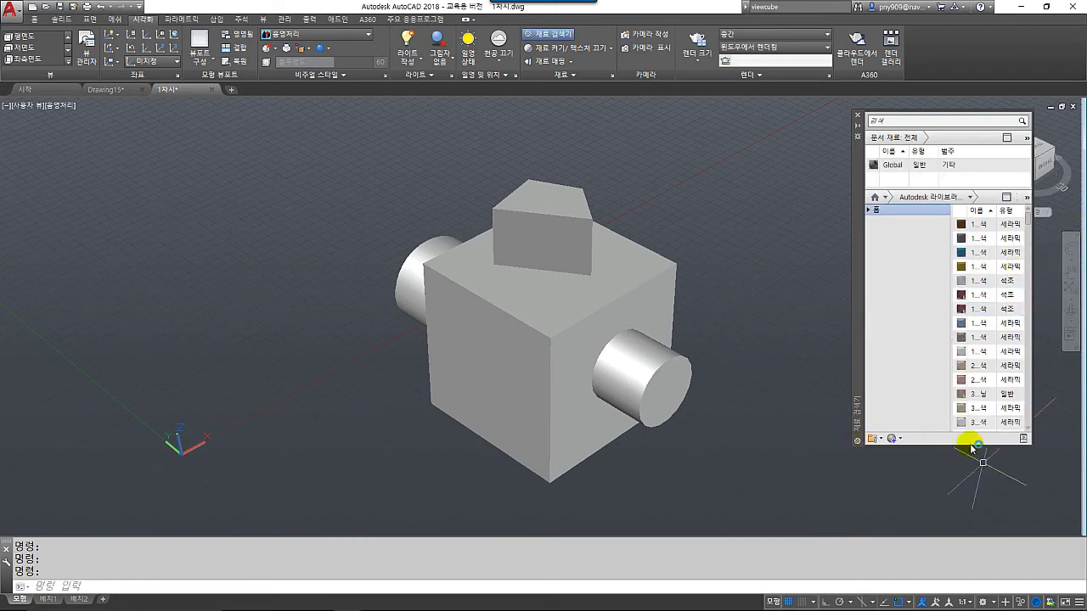
{"action": "scroll", "coordinate": [987, 275], "scroll_direction": "down", "scroll_amount": 1}
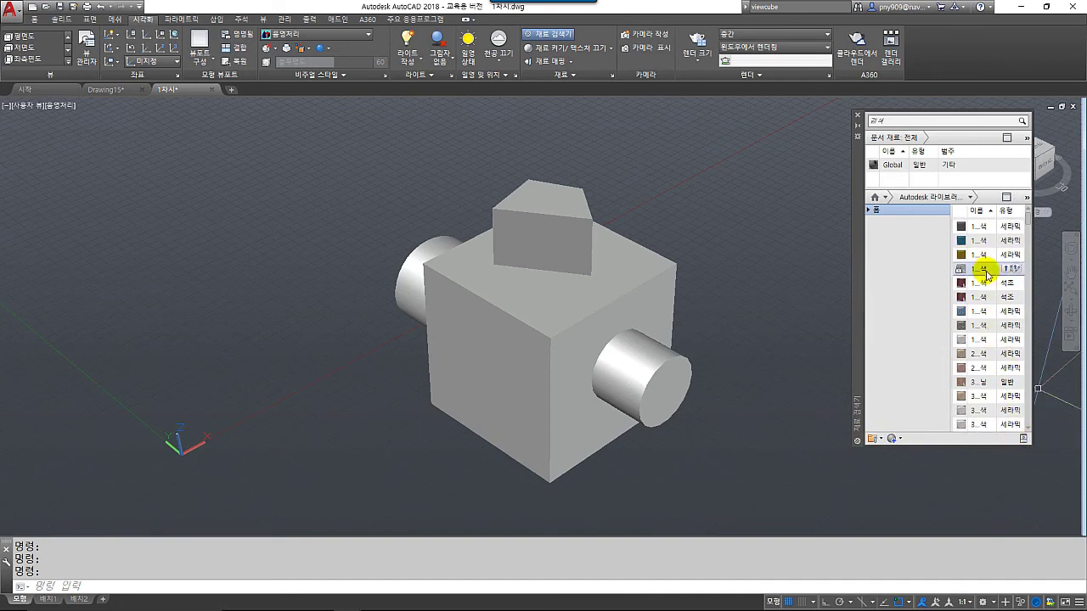
{"action": "scroll", "coordinate": [982, 268], "scroll_direction": "up", "scroll_amount": 1}
{"action": "left_click", "coordinate": [1008, 197]}
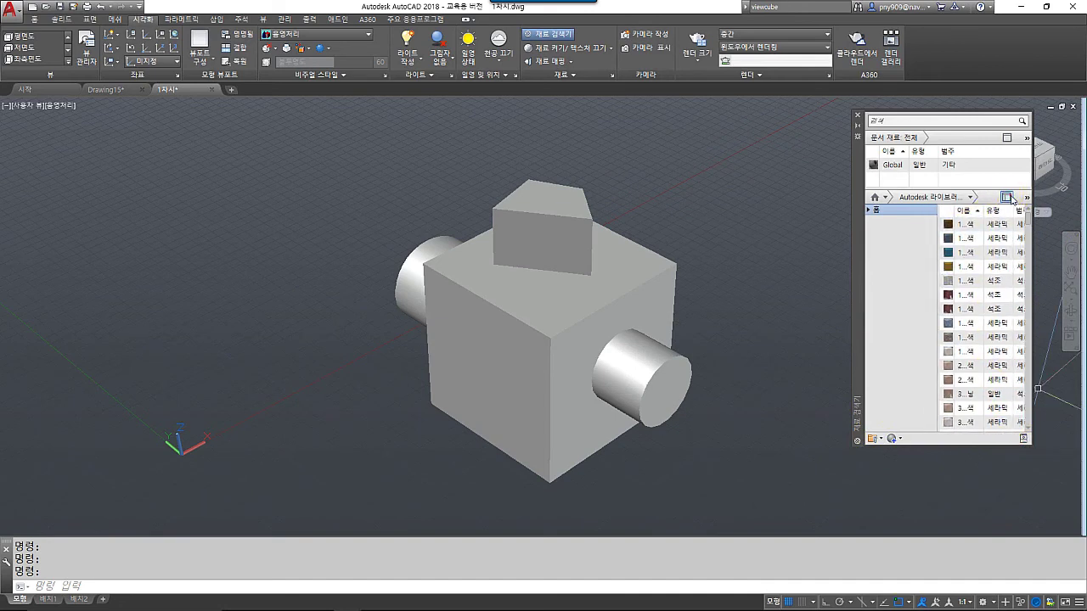
{"action": "left_click", "coordinate": [1008, 197]}
{"action": "left_click", "coordinate": [1008, 197]}
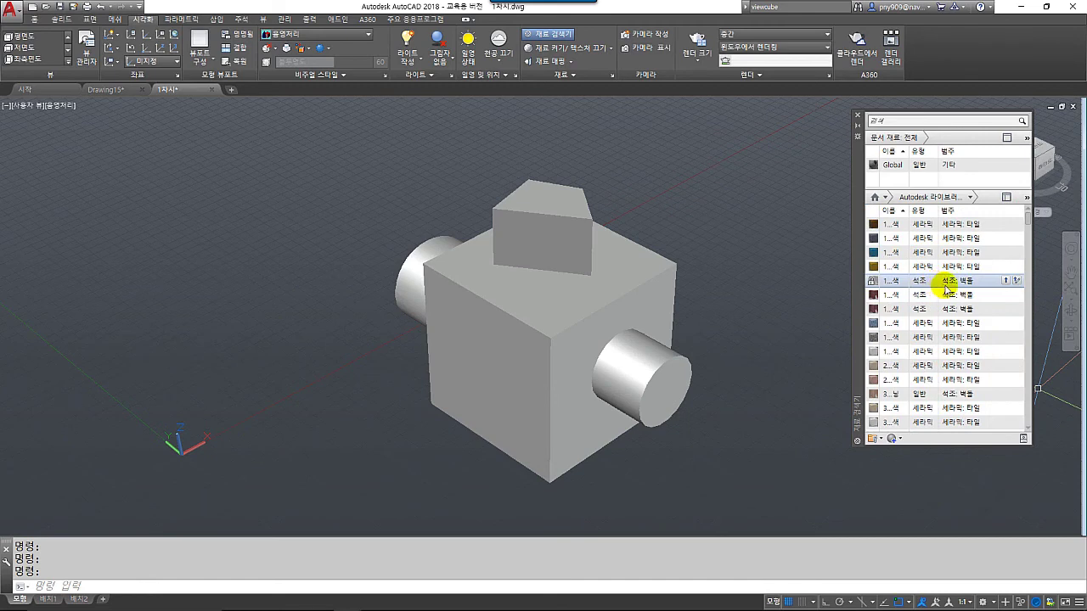
Step: Display the Autodesk library materials in thumbnail view (썸네일 뷰)
{"action": "left_click", "coordinate": [1028, 198]}
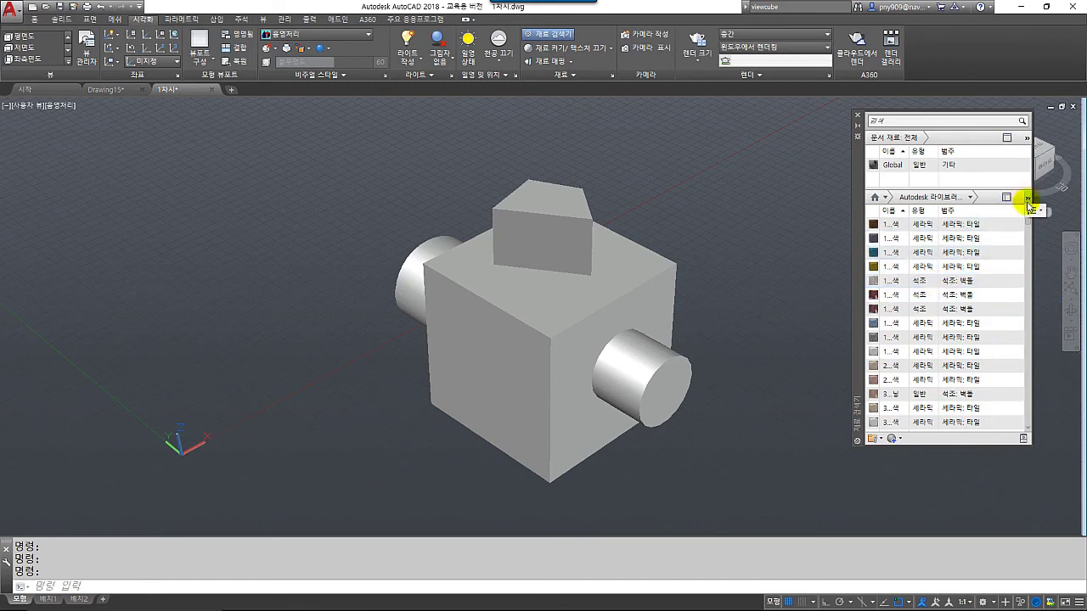
{"action": "left_click", "coordinate": [1033, 210]}
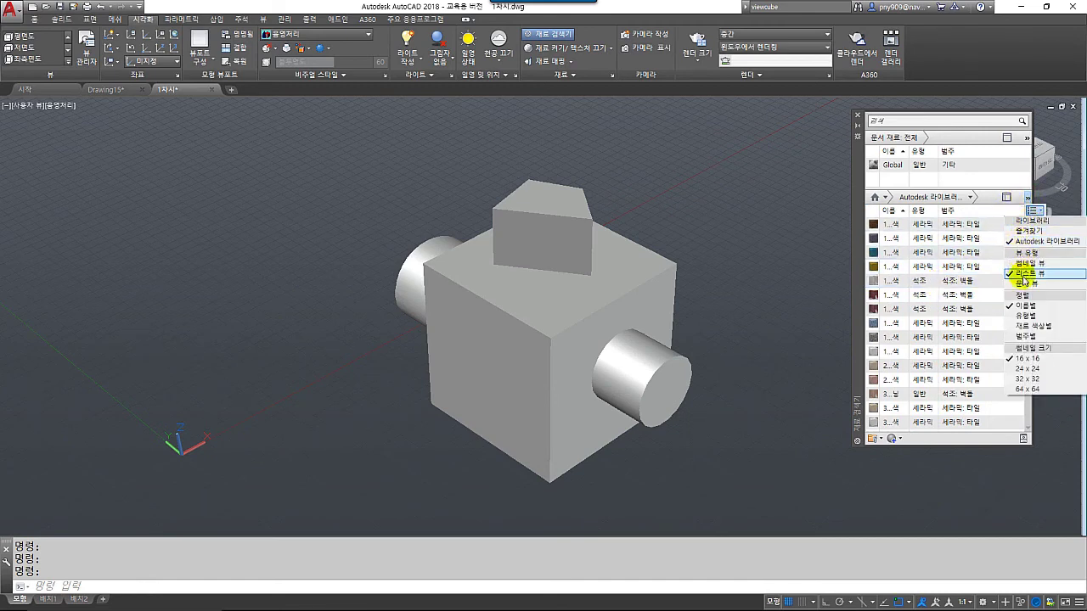
{"action": "left_click", "coordinate": [1025, 263]}
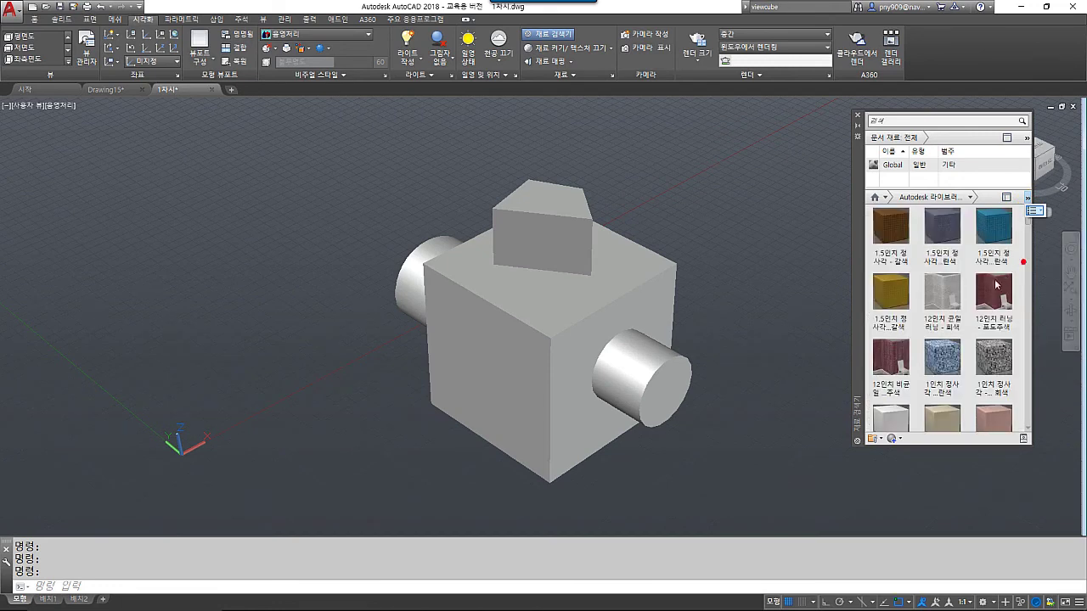
Step: Browse the material library and assign the 1인치 정사각 - 모자이크 파란색 tile material to the 3D model
{"action": "left_click", "coordinate": [923, 278]}
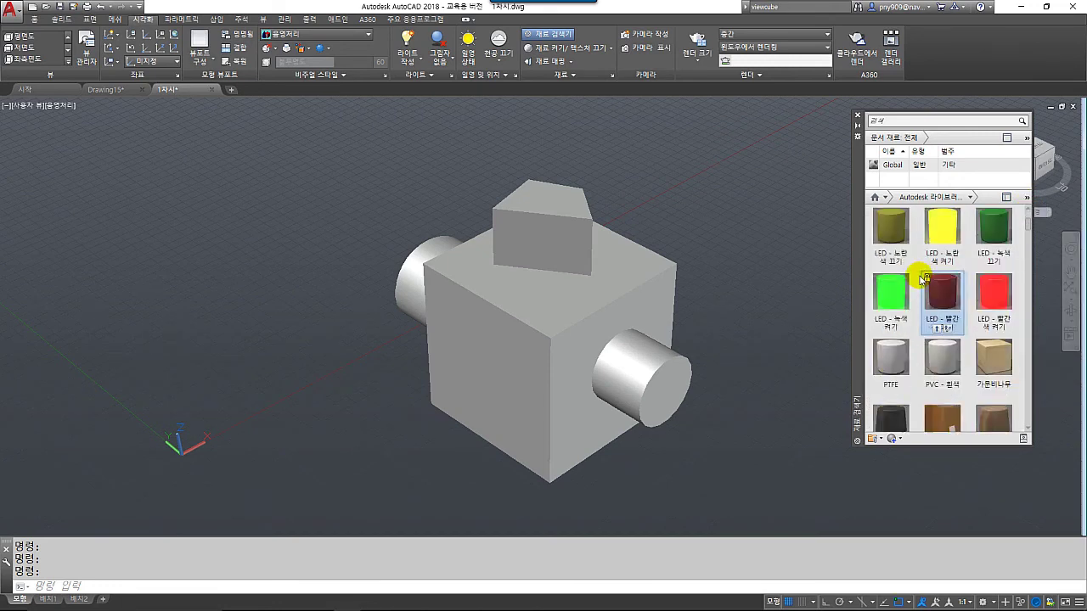
{"action": "left_click", "coordinate": [943, 360]}
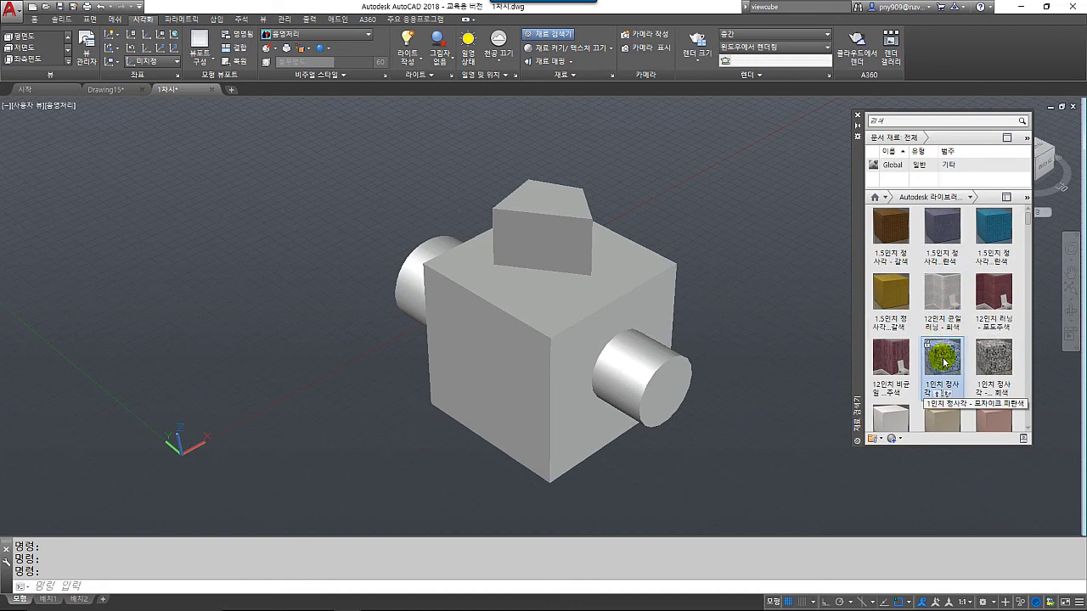
{"action": "left_click_drag", "start_coordinate": [943, 360], "coordinate": [497, 341]}
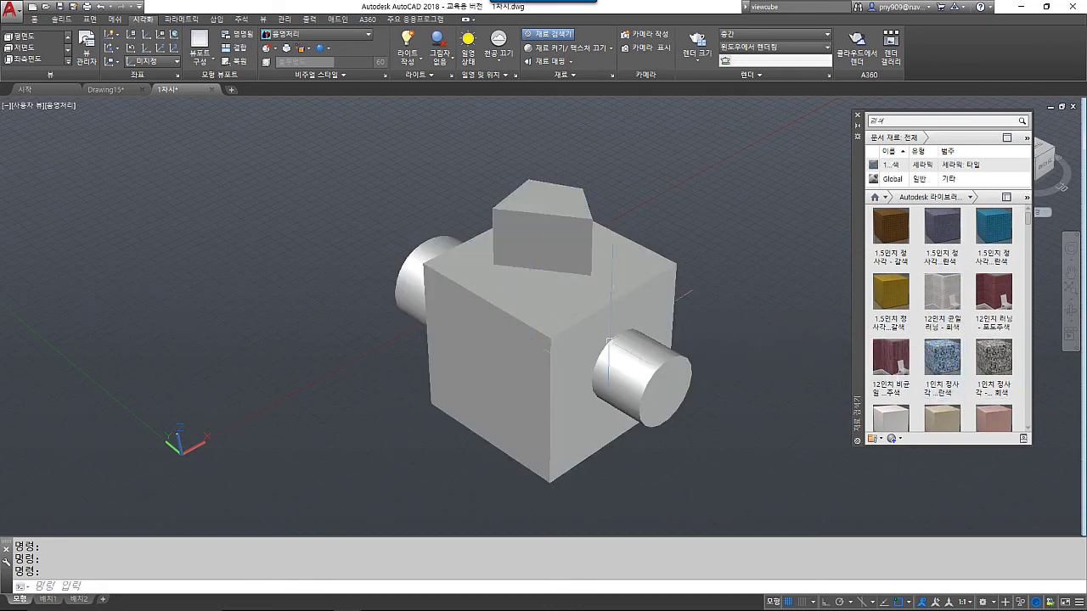
Step: Set the viewport's visual style to Realistic (실제) and inspect the mosaic tile material on the model
{"action": "middle_click_drag", "start_coordinate": [623, 341], "coordinate": [551, 330]}
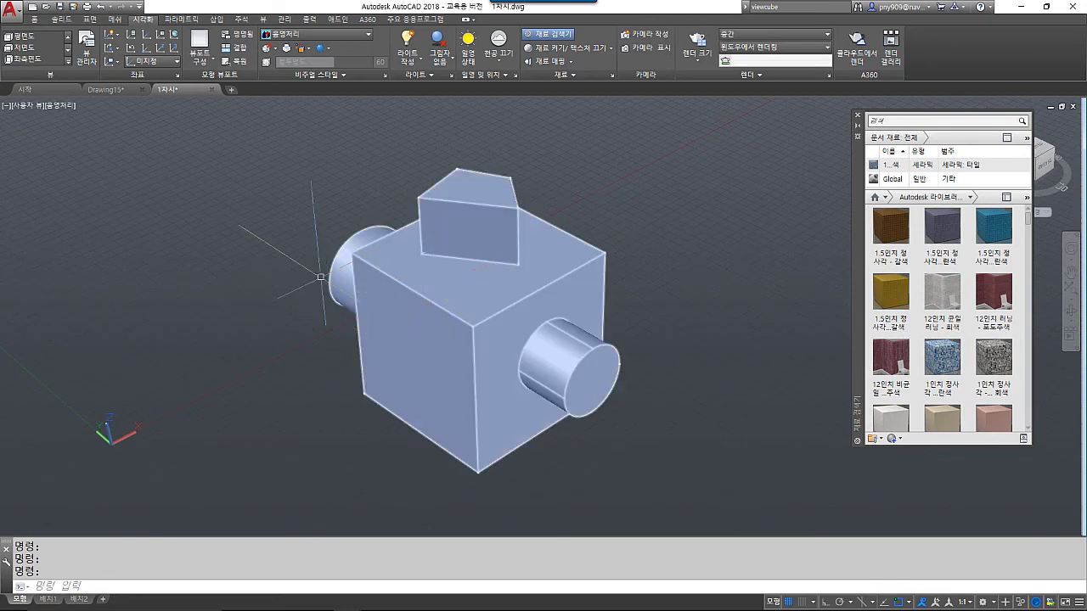
{"action": "left_click", "coordinate": [69, 107]}
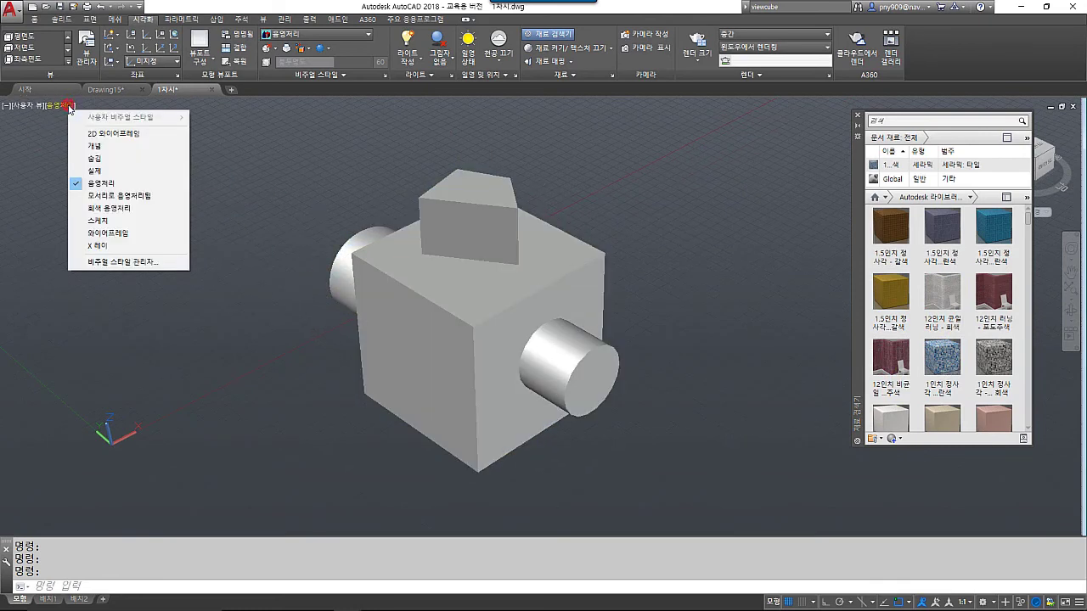
{"action": "left_click", "coordinate": [106, 173]}
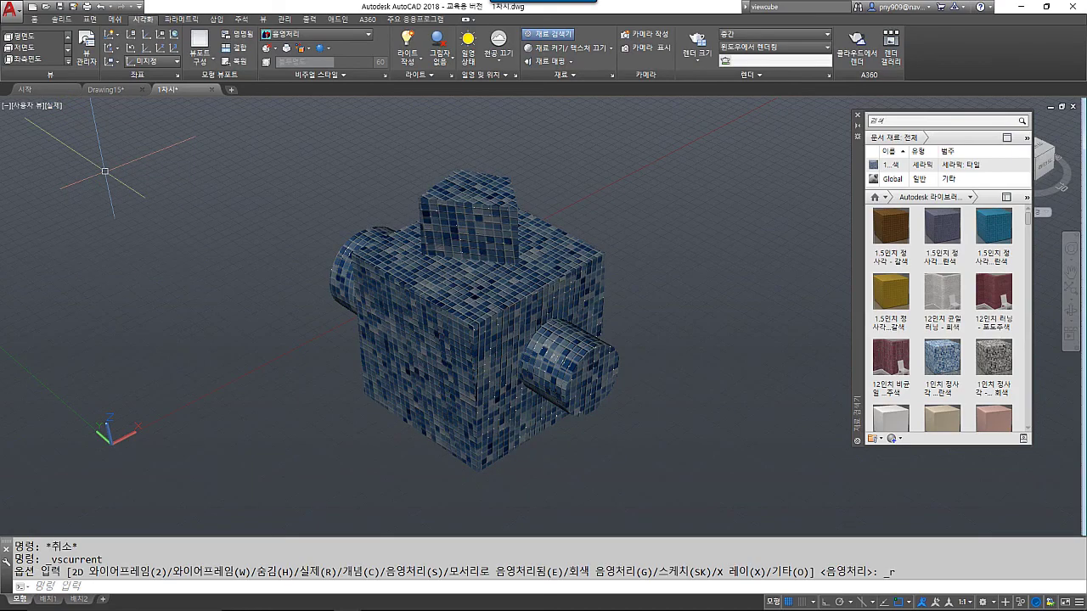
{"action": "scroll", "coordinate": [564, 254], "scroll_direction": "up", "scroll_amount": 4}
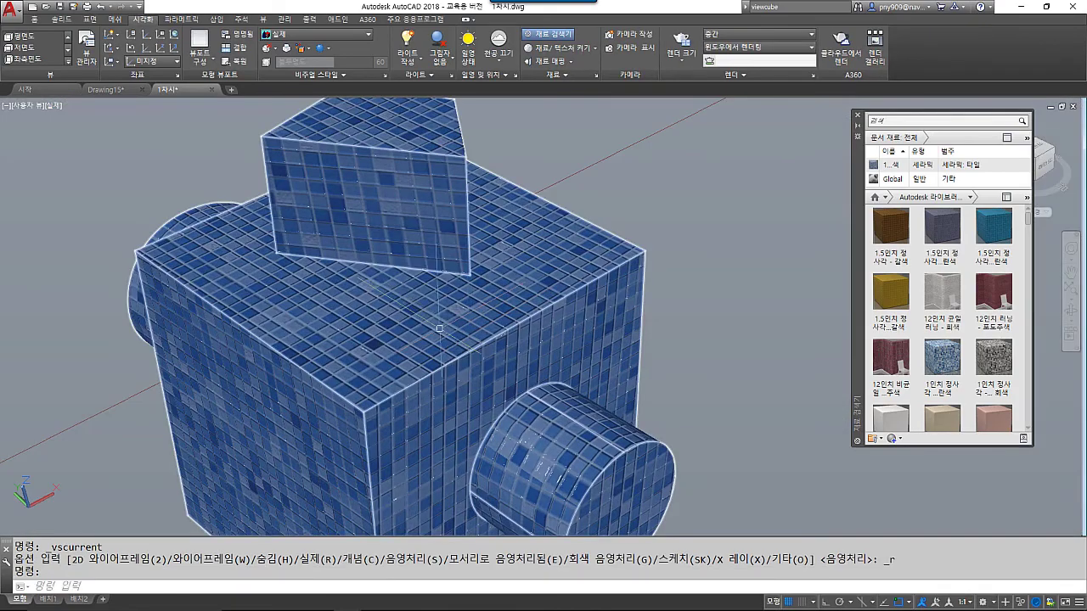
{"action": "scroll", "coordinate": [443, 339], "scroll_direction": "down", "scroll_amount": 4}
{"action": "middle_click_drag", "start_coordinate": [443, 339], "coordinate": [469, 312]}
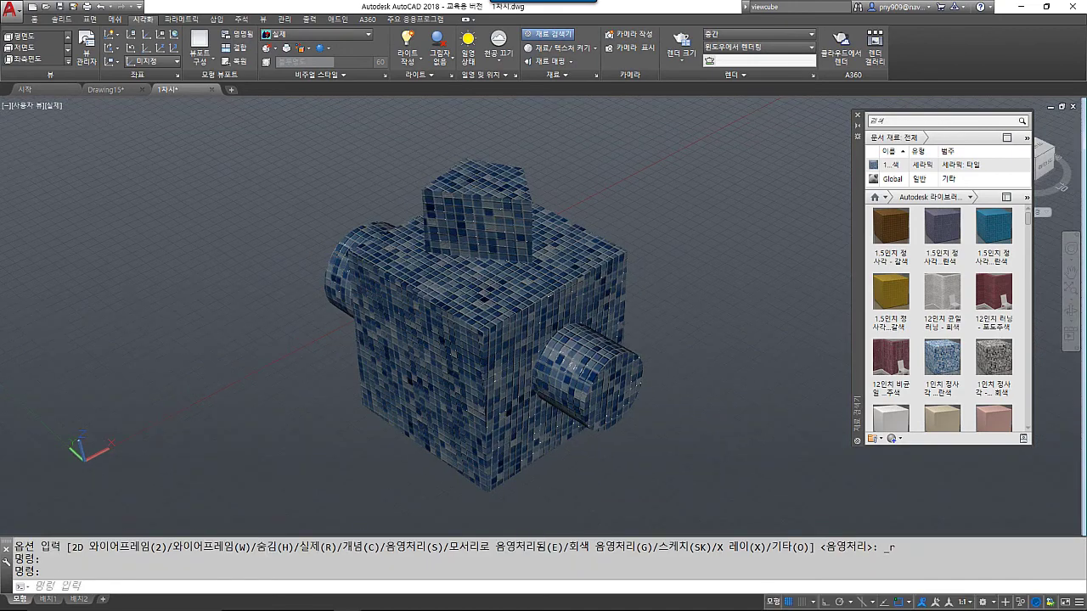
Step: Assign the burgundy 12인치 비균일 brick material to the model and move the Materials Browser clear of the ViewCube
{"action": "left_click_drag", "start_coordinate": [879, 371], "coordinate": [510, 313]}
{"action": "middle_click_drag", "start_coordinate": [472, 322], "coordinate": [440, 340]}
{"action": "scroll", "coordinate": [465, 342], "scroll_direction": "up", "scroll_amount": 2}
{"action": "scroll", "coordinate": [459, 319], "scroll_direction": "down", "scroll_amount": 2}
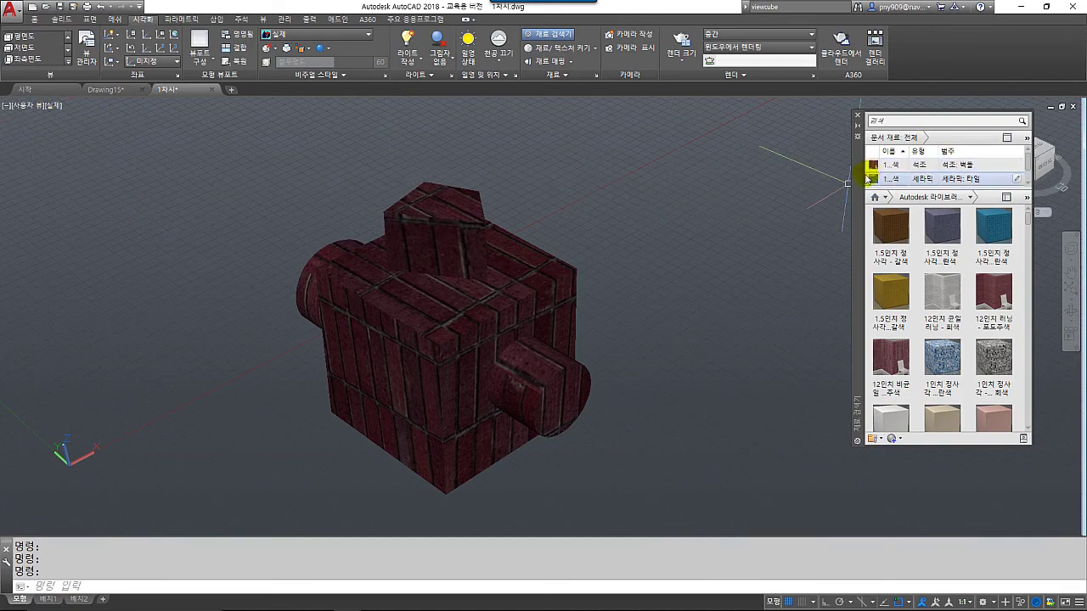
{"action": "left_click_drag", "start_coordinate": [860, 181], "coordinate": [742, 239]}
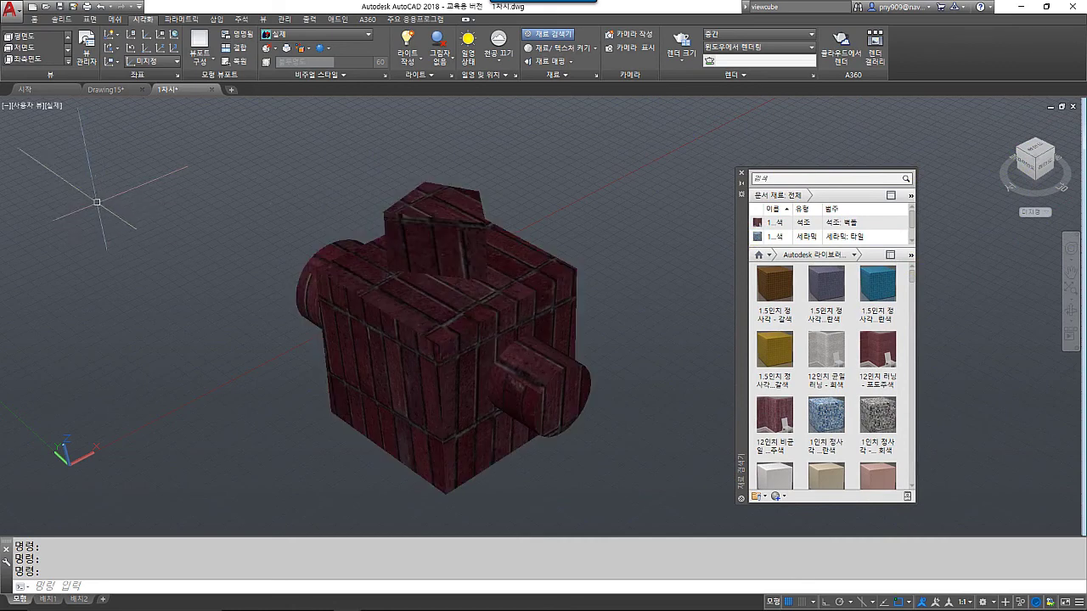
Step: Switch to the southeast isometric view (남동 등각투영) and frame the whole model
{"action": "left_click", "coordinate": [33, 108]}
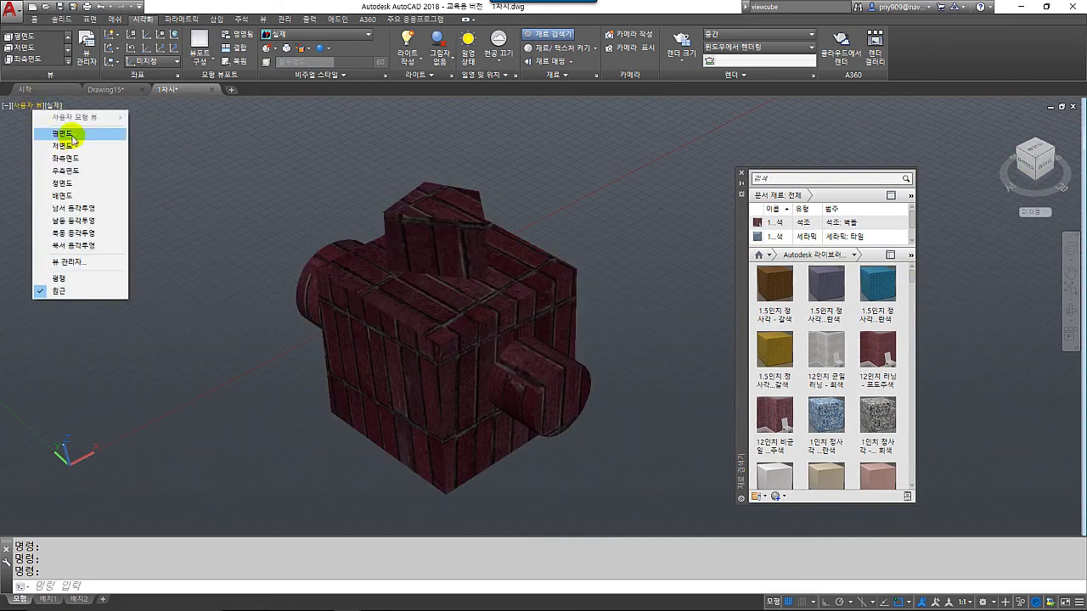
{"action": "left_click", "coordinate": [80, 221]}
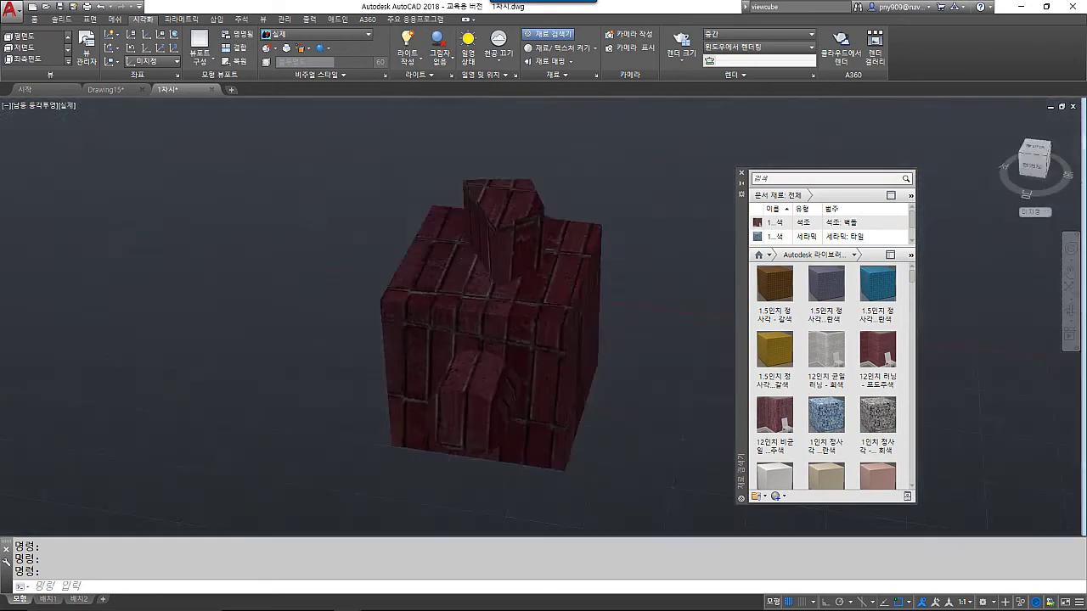
{"action": "middle_click_drag", "start_coordinate": [515, 327], "coordinate": [383, 328]}
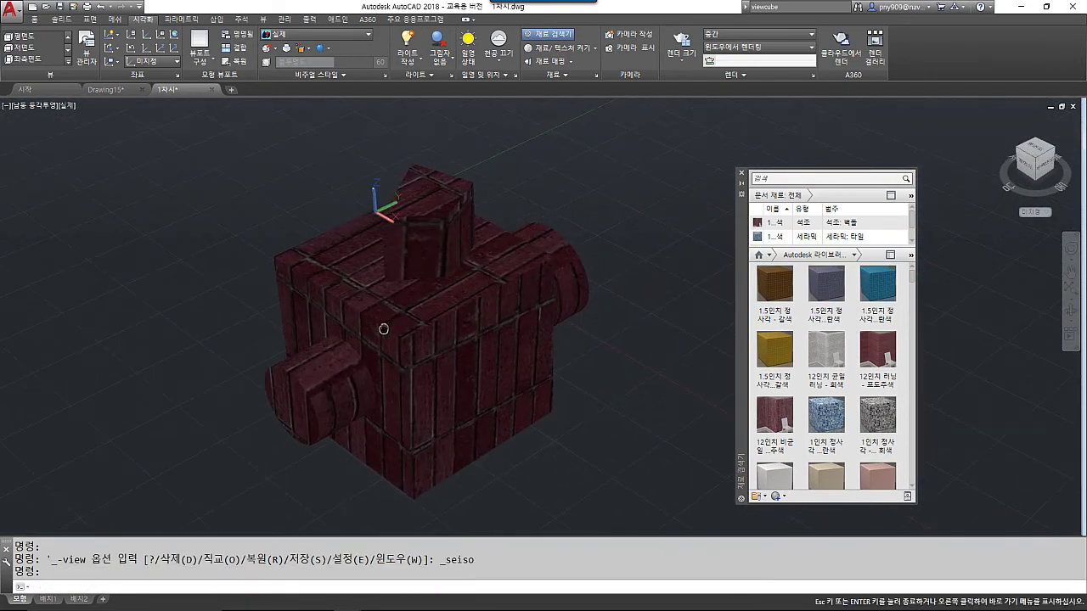
{"action": "scroll", "coordinate": [329, 276], "scroll_direction": "up", "scroll_amount": 1}
{"action": "middle_click_drag", "start_coordinate": [331, 281], "coordinate": [374, 267]}
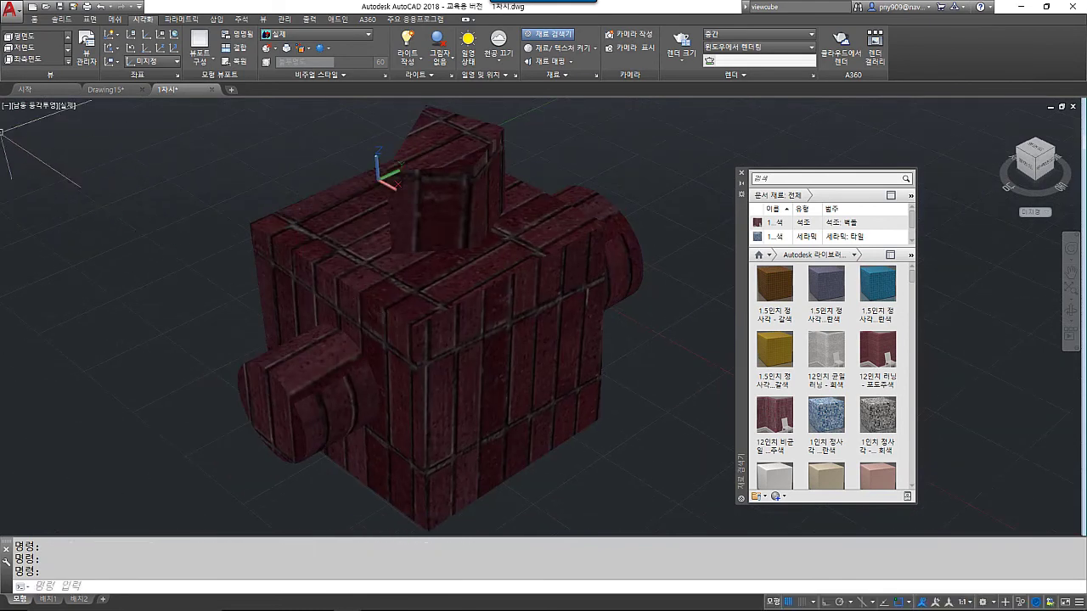
Step: Orbit the model in perspective projection to examine it from low and high angles
{"action": "left_click", "coordinate": [27, 106]}
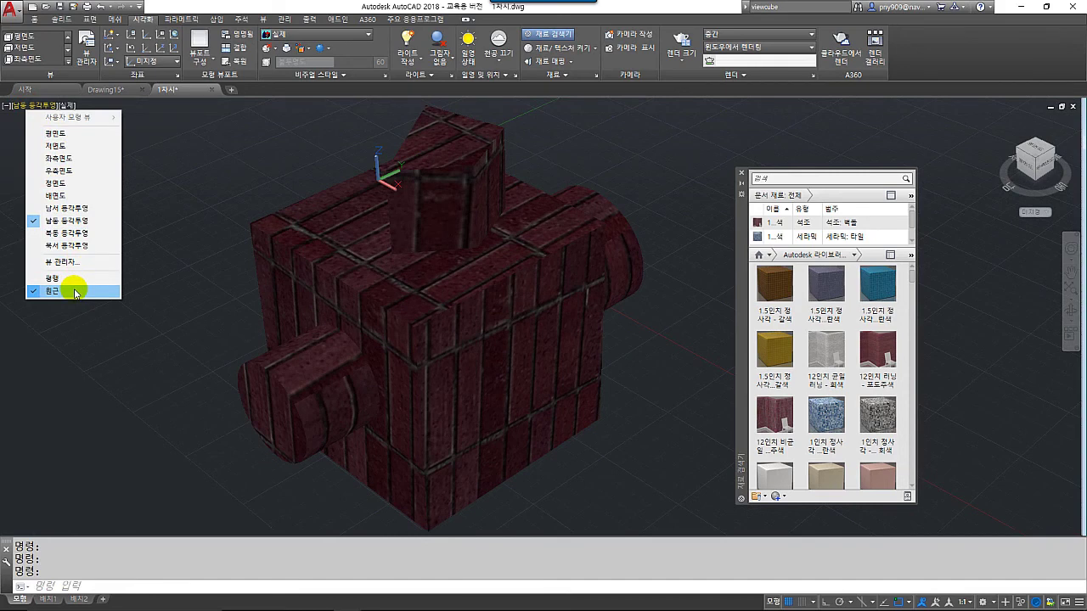
{"action": "left_click", "coordinate": [195, 276]}
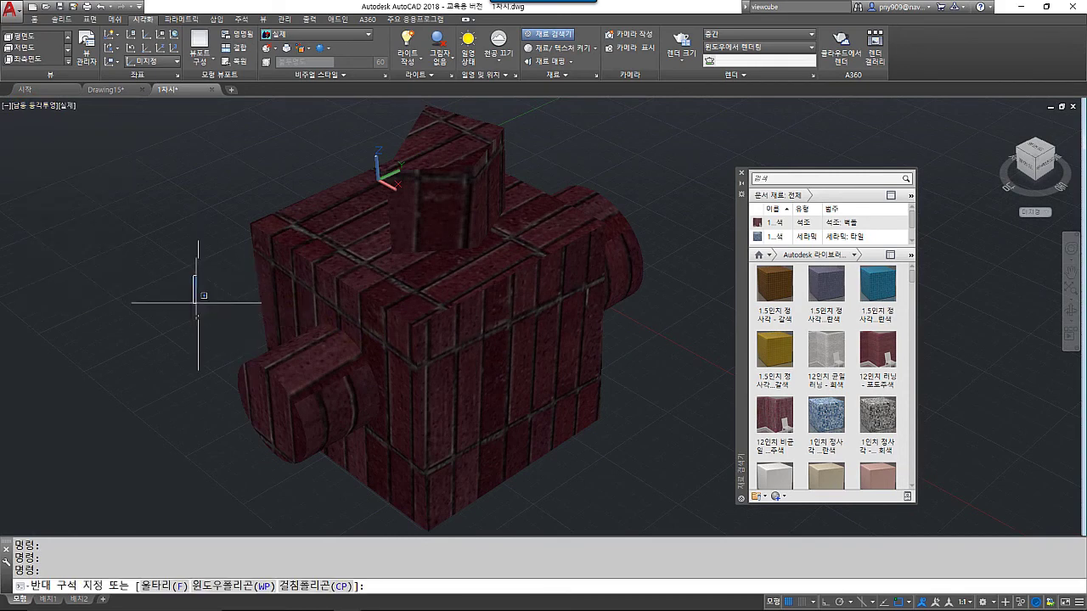
{"action": "left_click", "coordinate": [219, 274]}
{"action": "middle_click_drag", "start_coordinate": [364, 341], "coordinate": [369, 293], "text": "shift"}
{"action": "middle_click_drag", "start_coordinate": [551, 228], "coordinate": [541, 233], "text": "shift"}
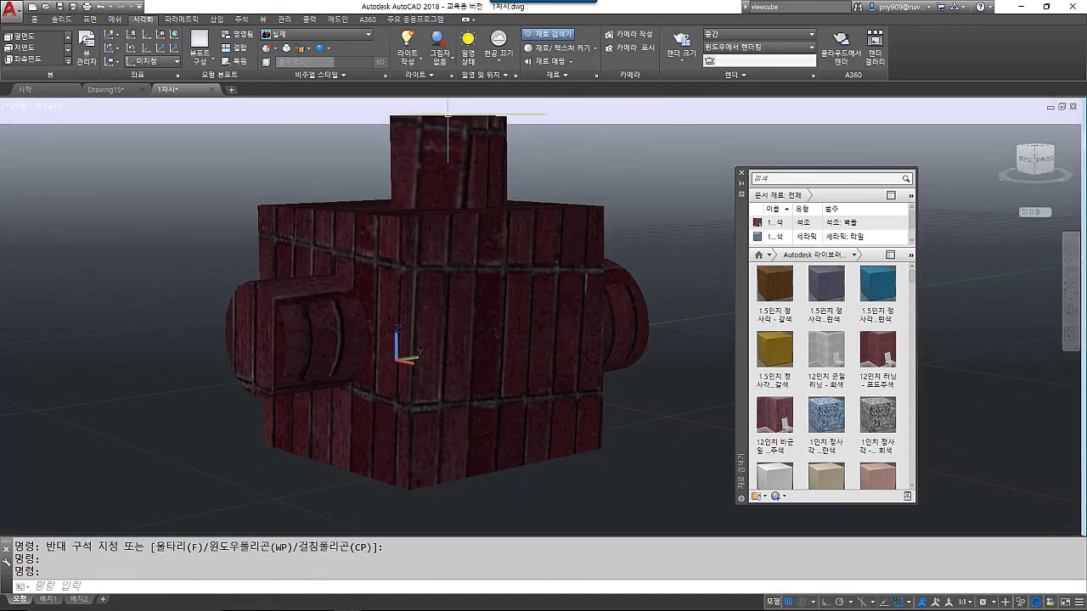
{"action": "middle_click_drag", "start_coordinate": [228, 194], "coordinate": [352, 361], "text": "shift"}
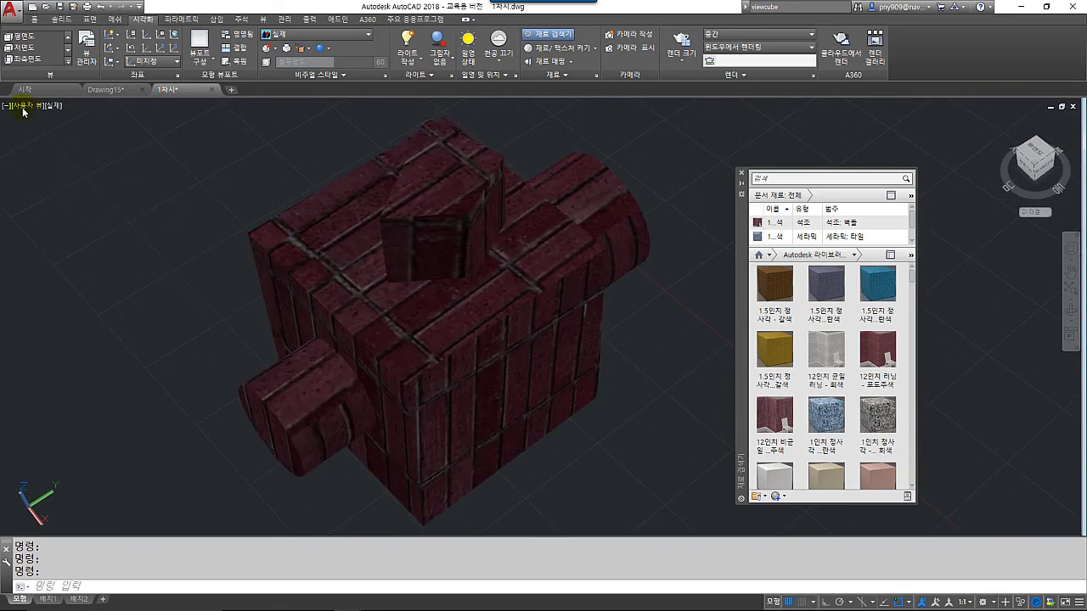
Step: Switch the view to parallel projection (평행) and orbit the model to compare its appearance
{"action": "left_click", "coordinate": [23, 107]}
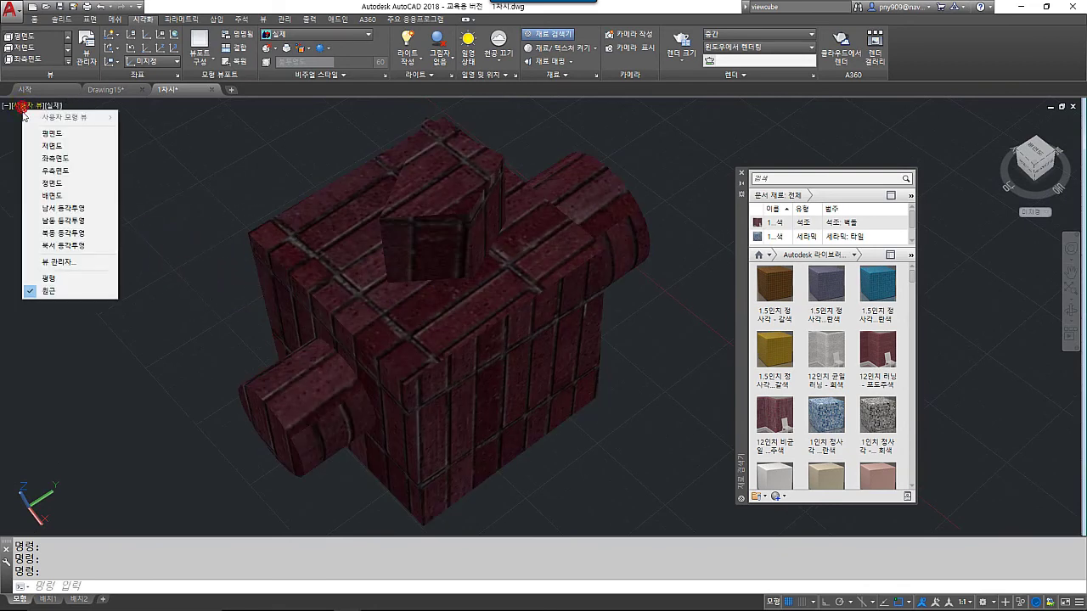
{"action": "left_click", "coordinate": [52, 280]}
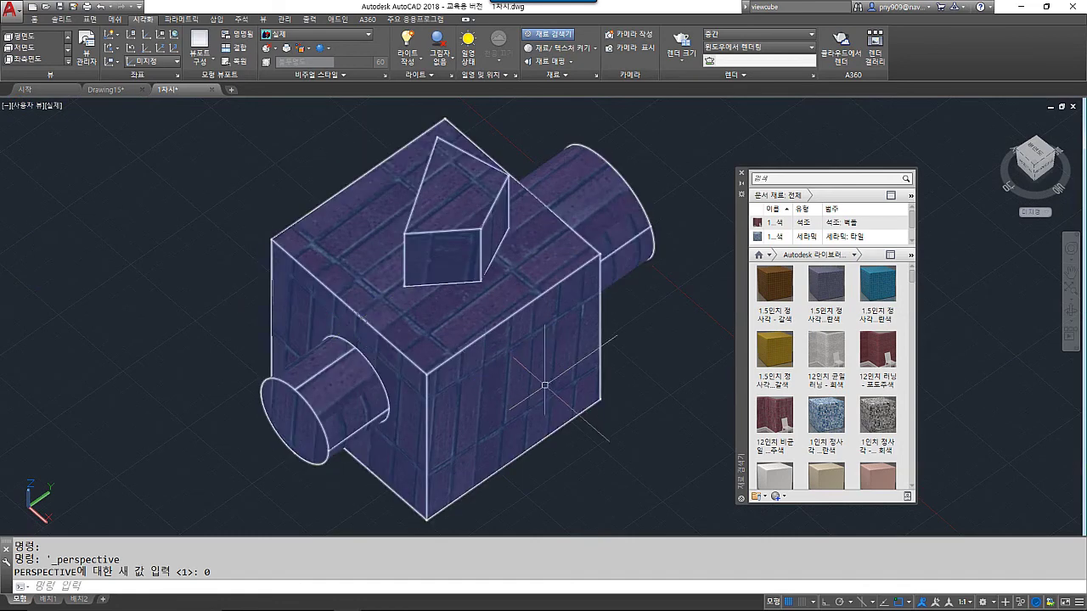
{"action": "middle_click_drag", "start_coordinate": [562, 387], "coordinate": [595, 293], "text": "shift"}
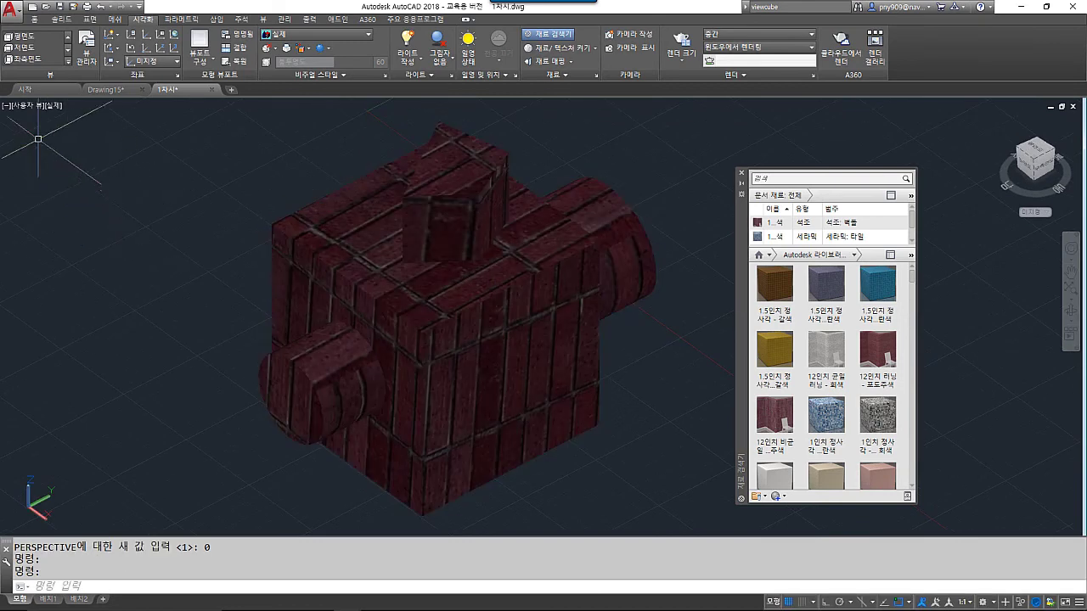
Step: Return the view to perspective projection (원근), render the model and close the render window
{"action": "left_click", "coordinate": [24, 107]}
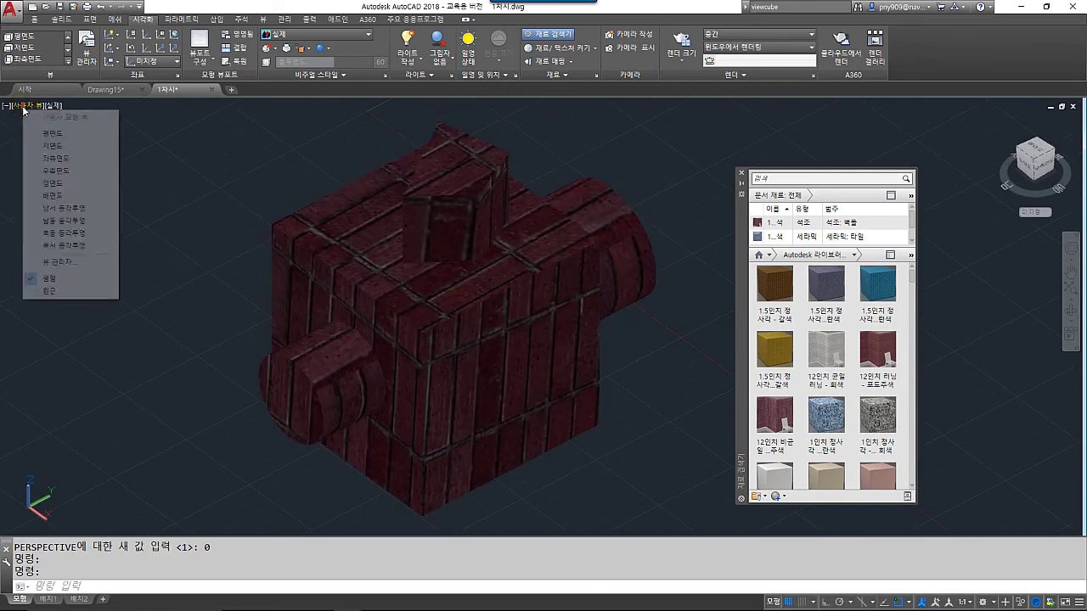
{"action": "left_click", "coordinate": [63, 292]}
{"action": "middle_click_drag", "start_coordinate": [495, 329], "coordinate": [526, 321], "text": "shift"}
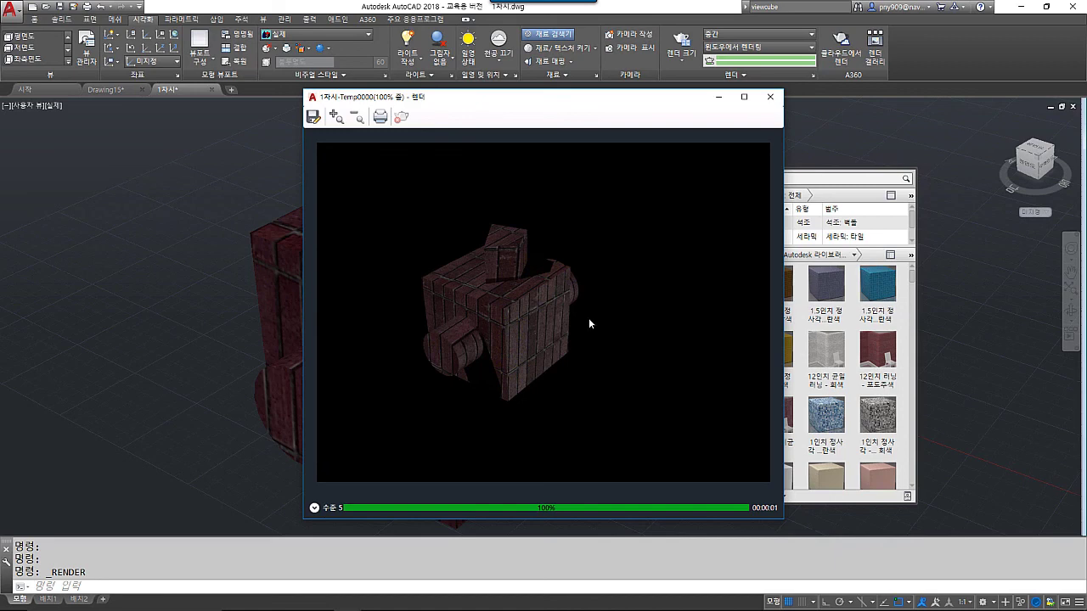
{"action": "left_click", "coordinate": [771, 97]}
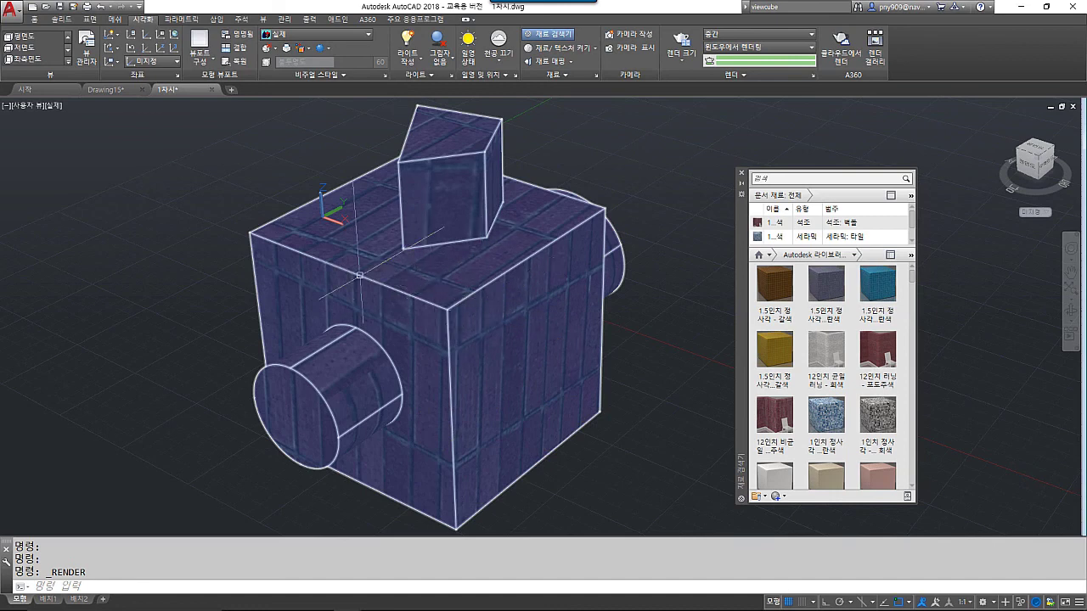
{"action": "left_click", "coordinate": [19, 108]}
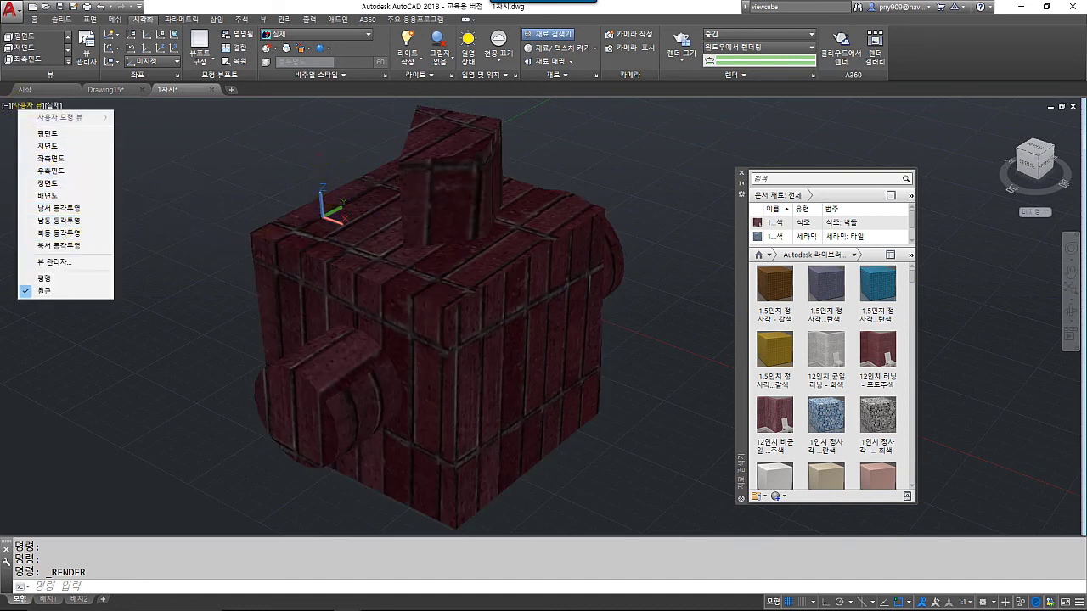
{"action": "left_click", "coordinate": [318, 160]}
{"action": "left_click", "coordinate": [244, 168]}
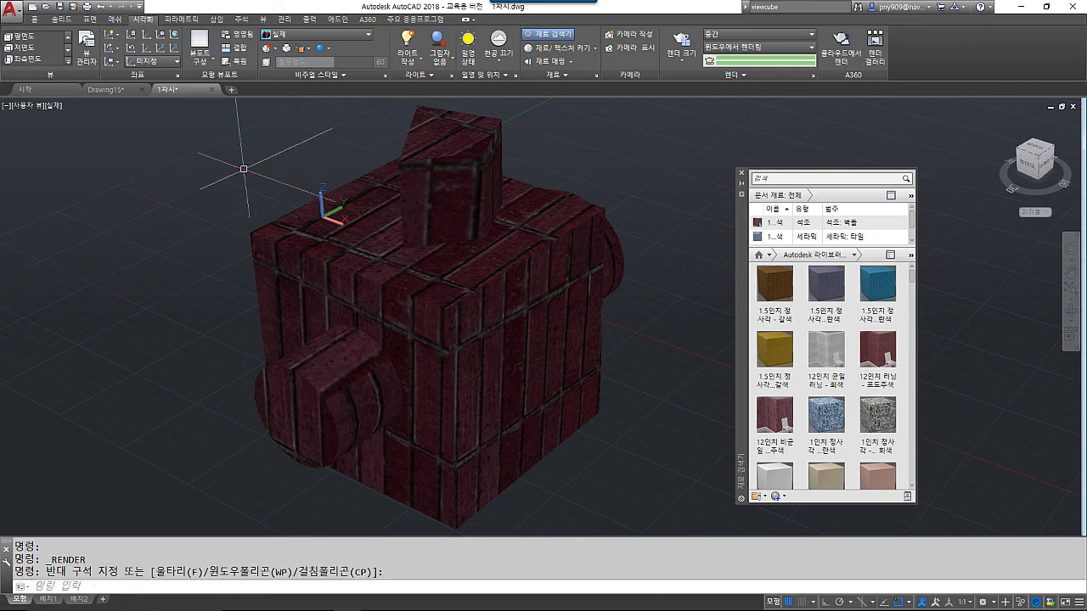
{"action": "left_click", "coordinate": [55, 106]}
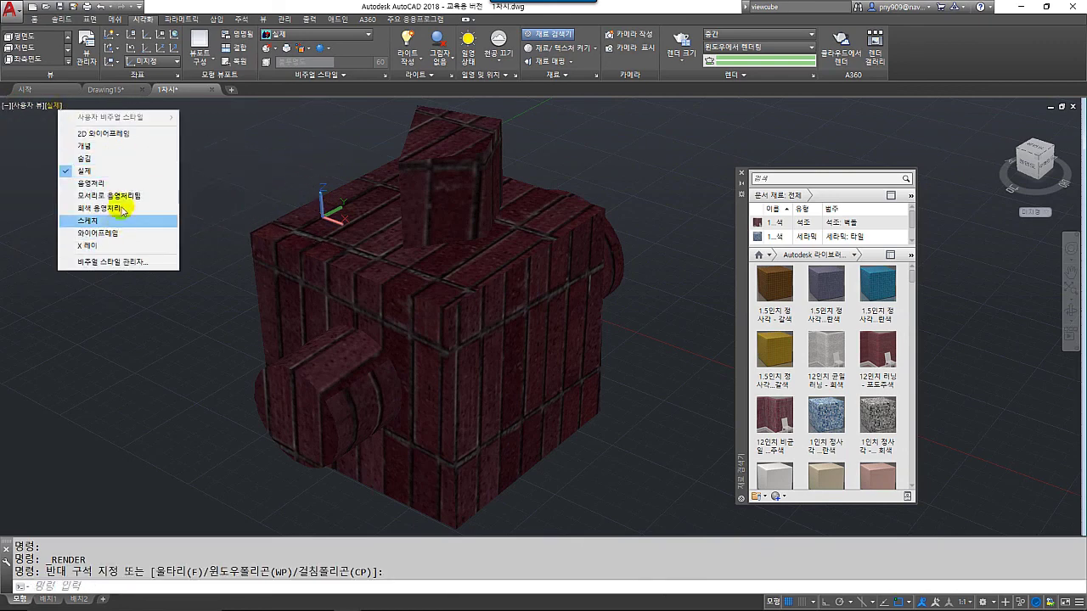
{"action": "left_click", "coordinate": [300, 153]}
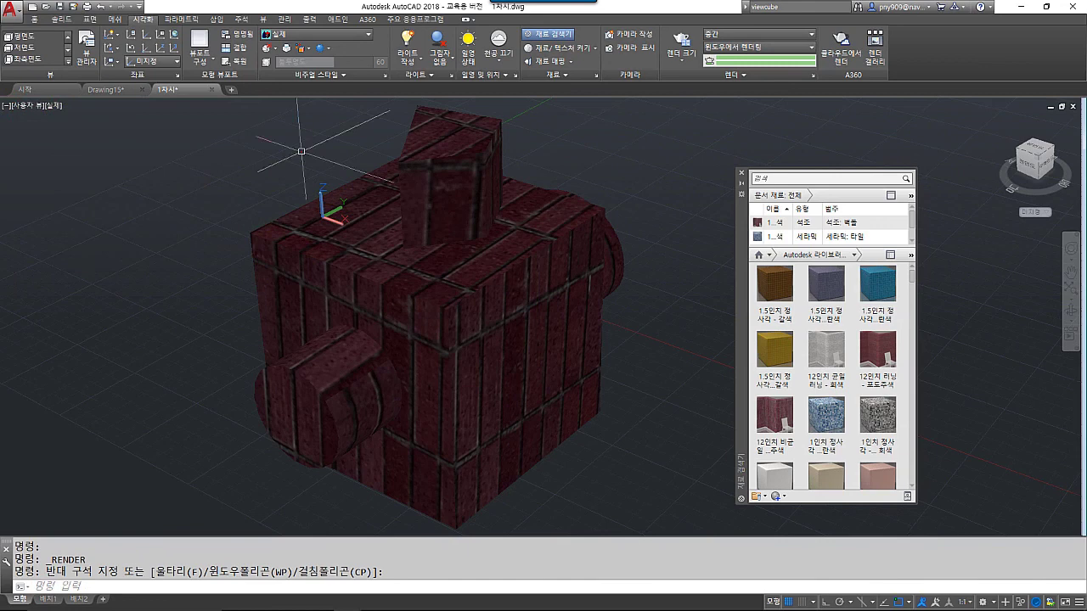
{"action": "left_click", "coordinate": [252, 180]}
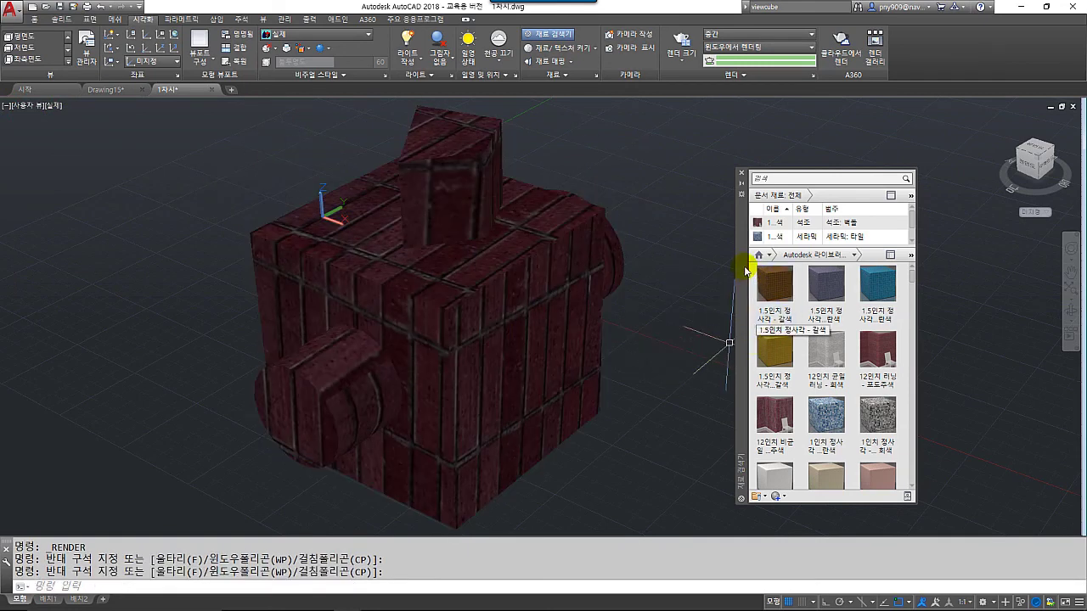
{"action": "left_click_drag", "start_coordinate": [743, 269], "coordinate": [741, 231]}
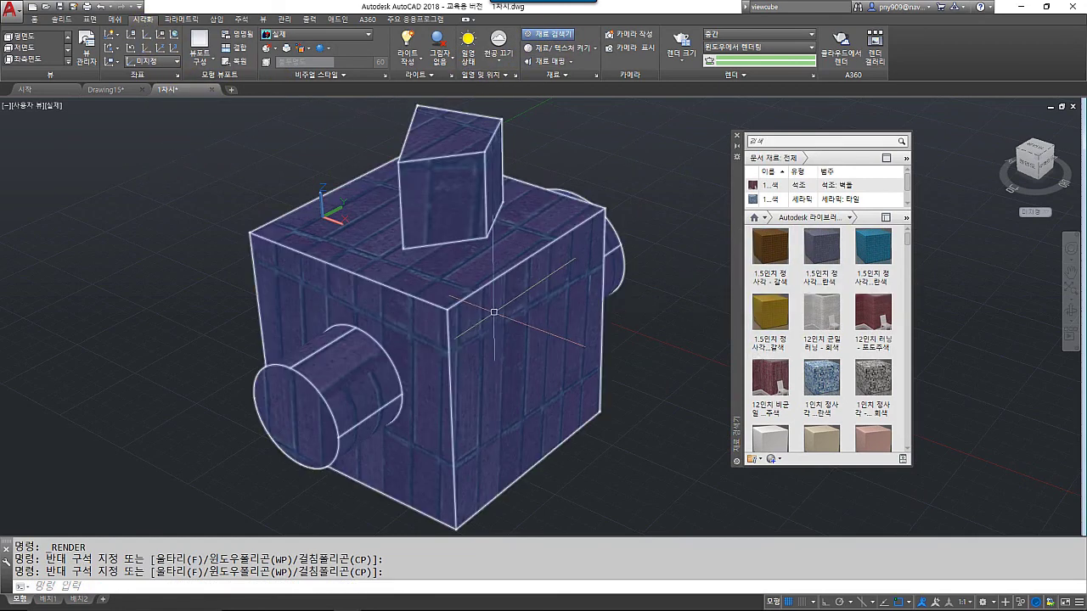
{"action": "mouse_move", "coordinate": [412, 302]}
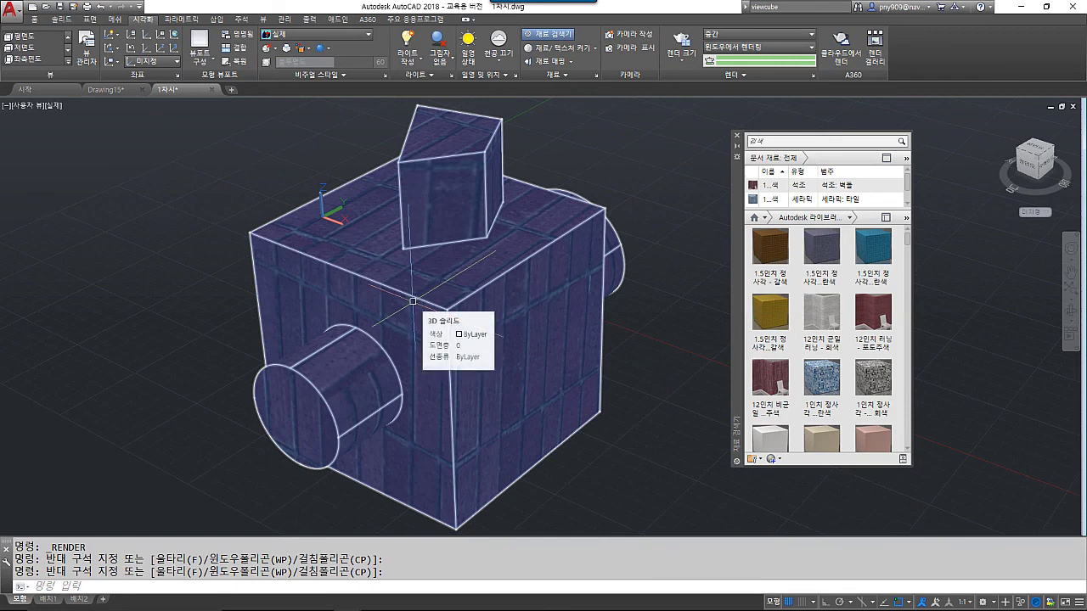